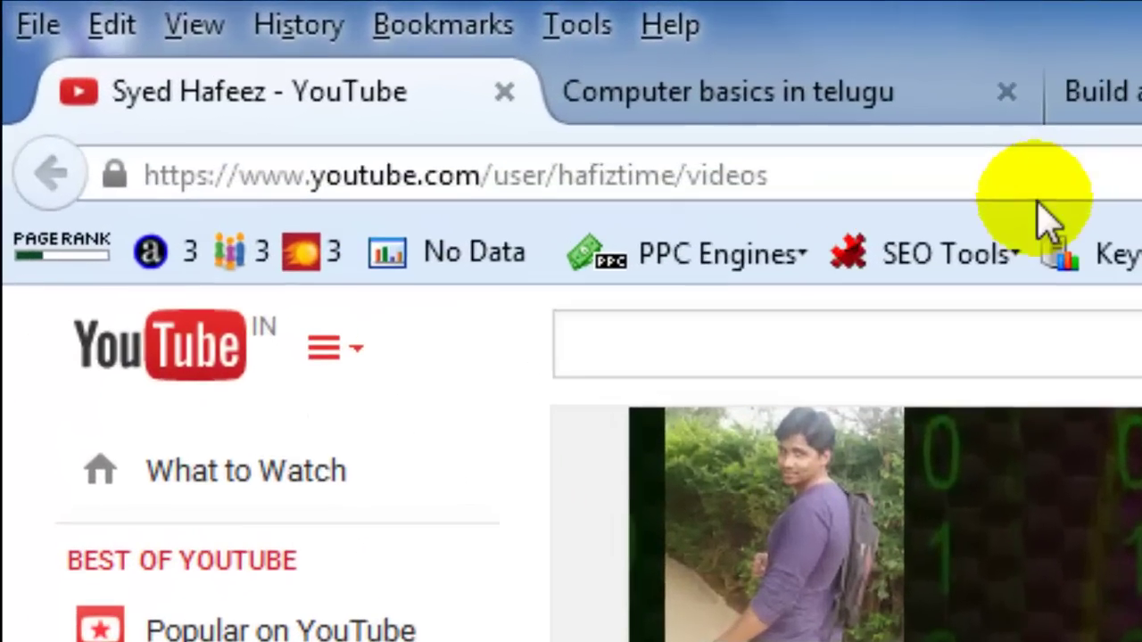
# Switch Firefox from the YouTube channel to the open 'Build an iPhone or Android App' appmakr.com tab
pyautogui.click(361, 66)
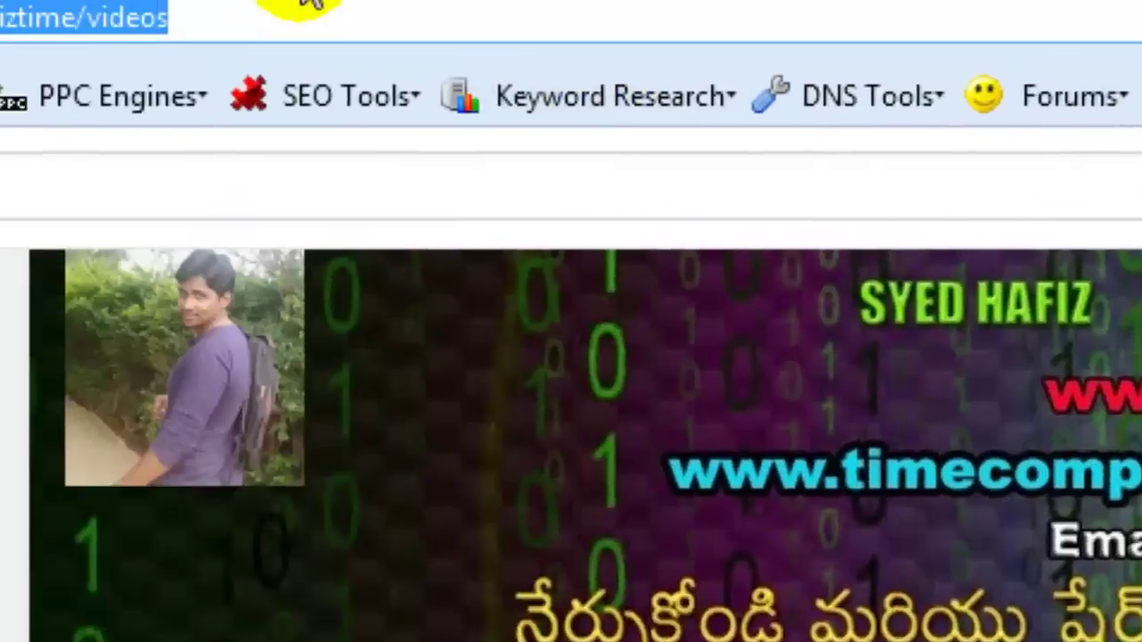
pyautogui.click(763, 31)
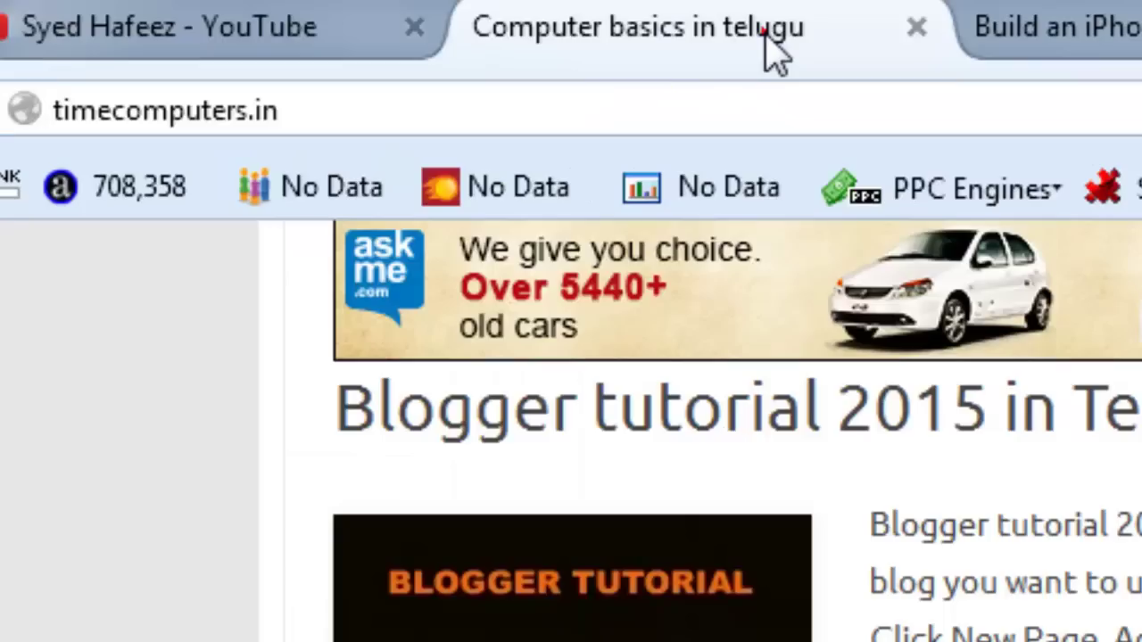
pyautogui.click(479, 107)
pyautogui.scroll(3, 619, 306)
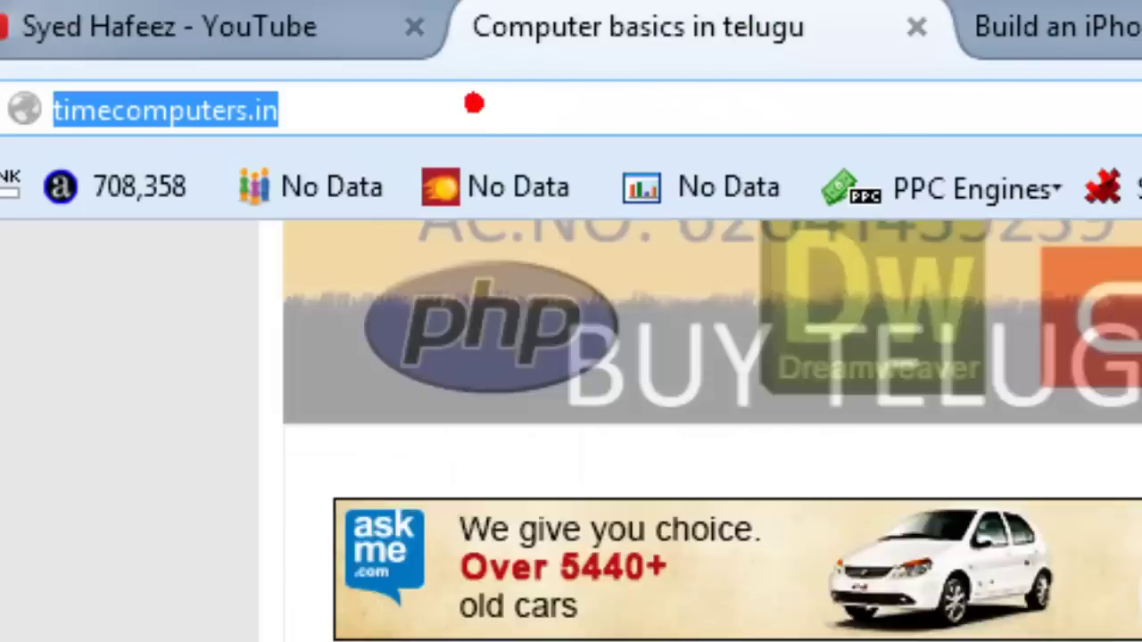
pyautogui.scroll(3, 619, 306)
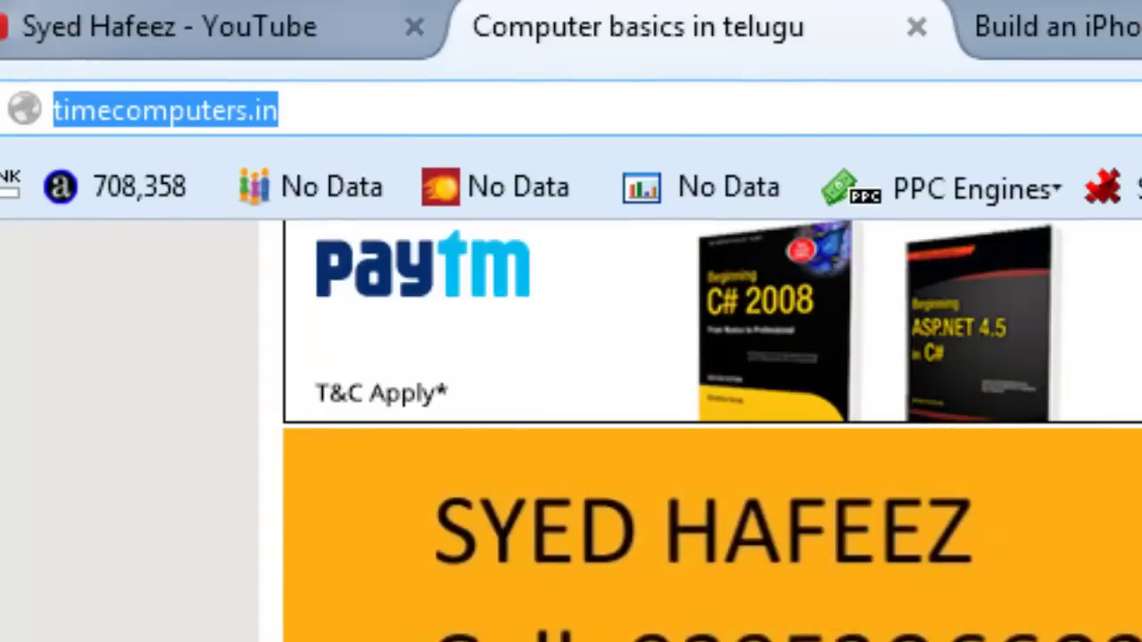
pyautogui.hotkey('ctrl', 'Tab')
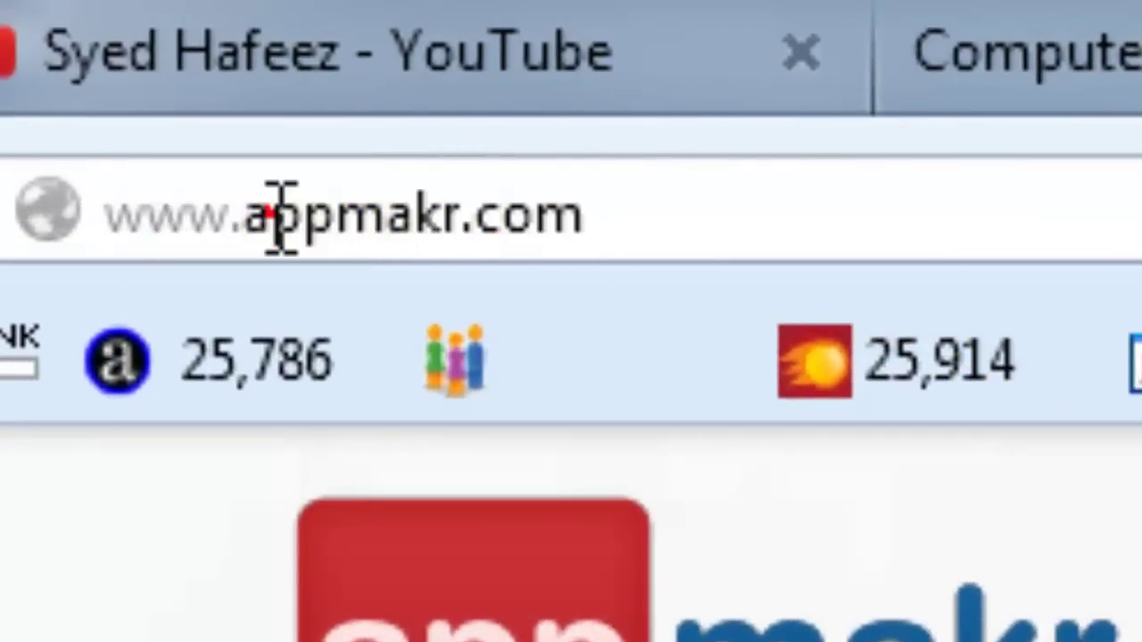
# Reload the appmakr.com home page and keep the site language on English
pyautogui.click(270, 215)
pyautogui.click(534, 231)
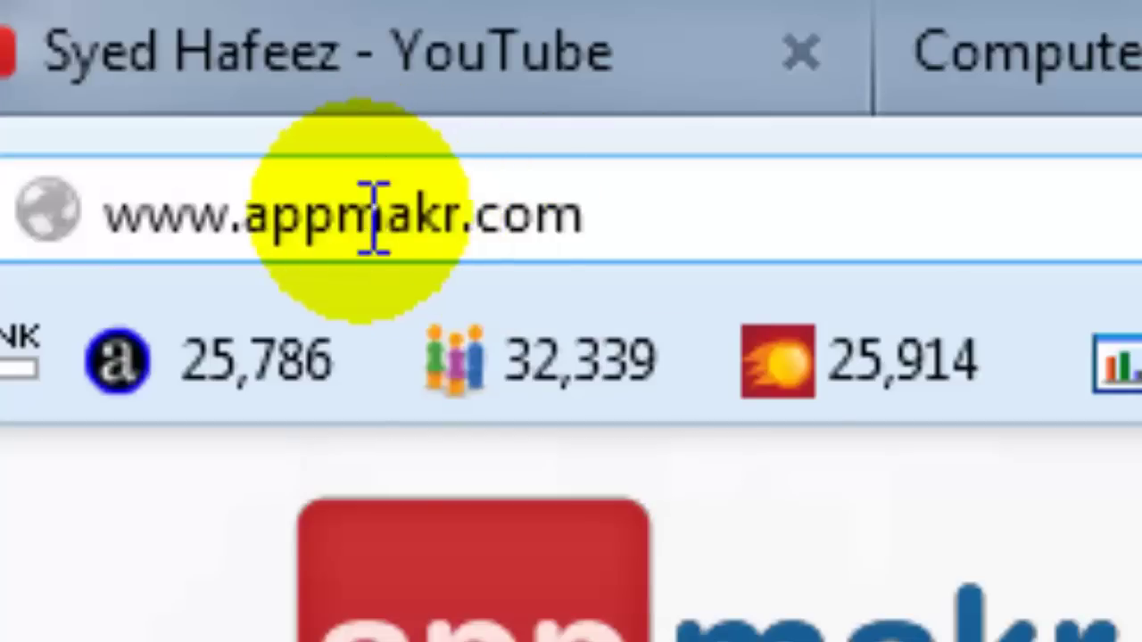
pyautogui.click(820, 209)
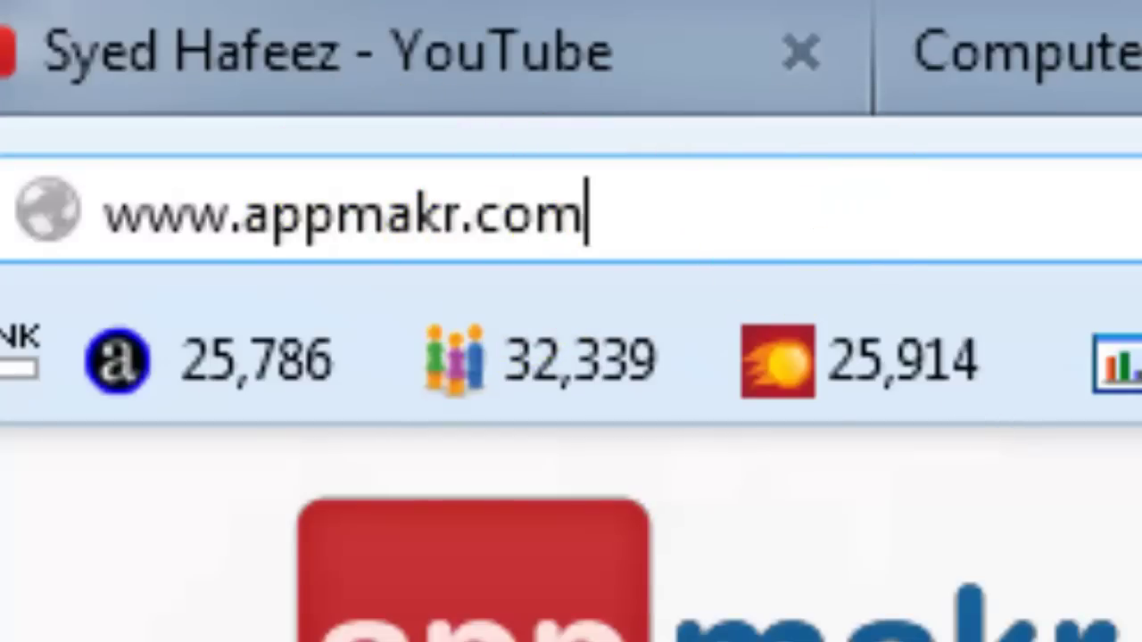
pyautogui.press('Return')
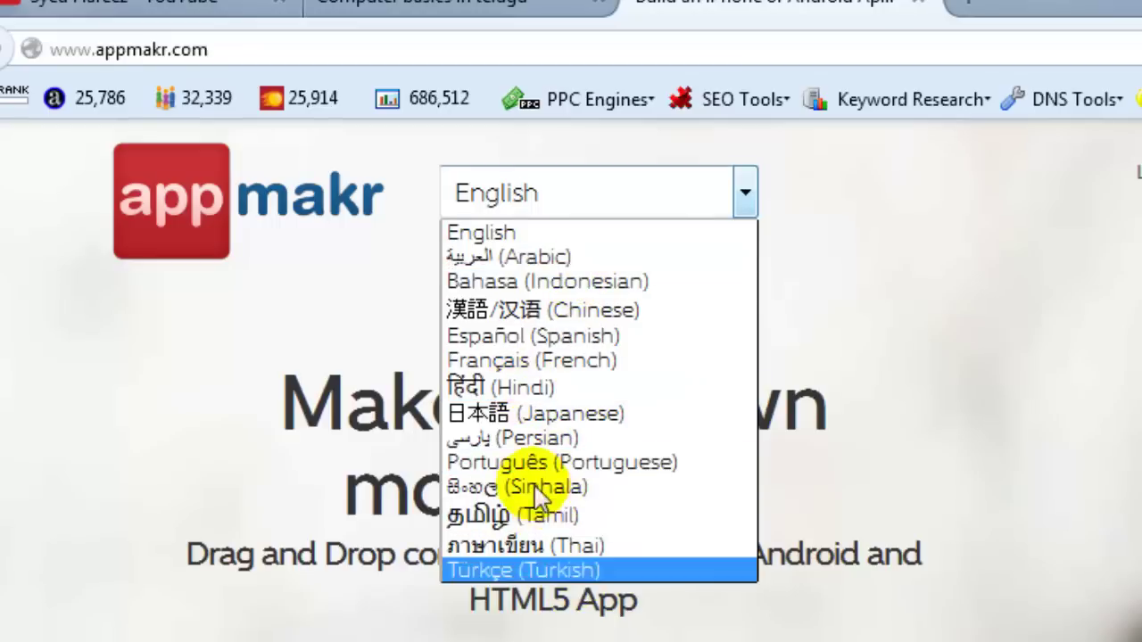
pyautogui.click(129, 395)
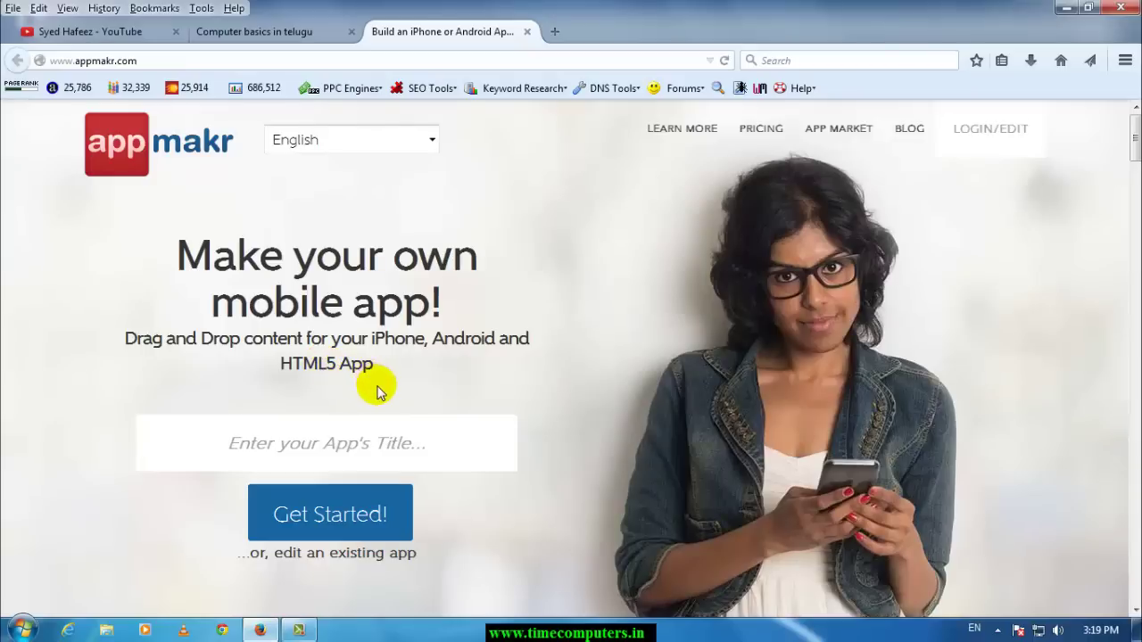
pyautogui.scroll(-4, 377, 388)
pyautogui.scroll(4, 378, 384)
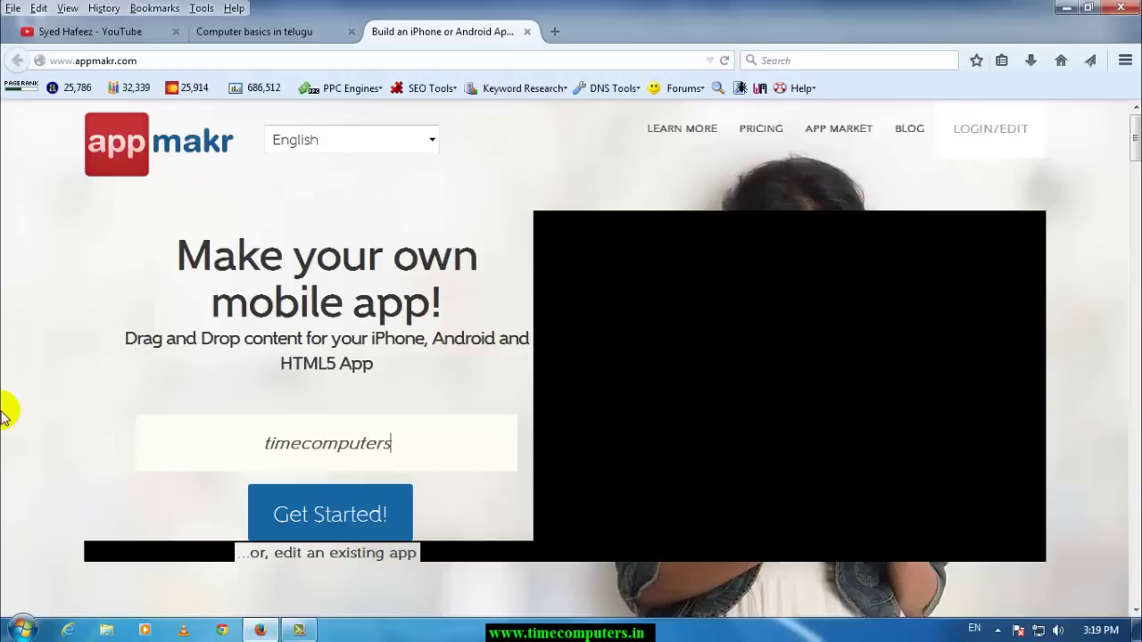
# Start building timecomputers and sign in with a Google account, granting basic profile access
pyautogui.click(349, 518)
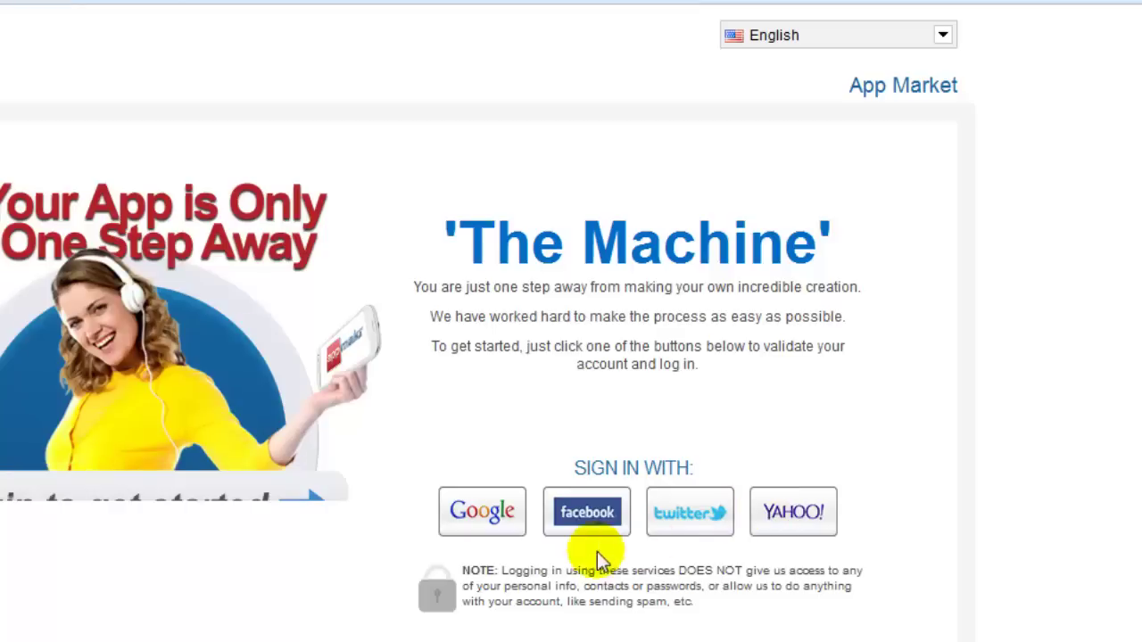
pyautogui.click(479, 518)
pyautogui.click(483, 520)
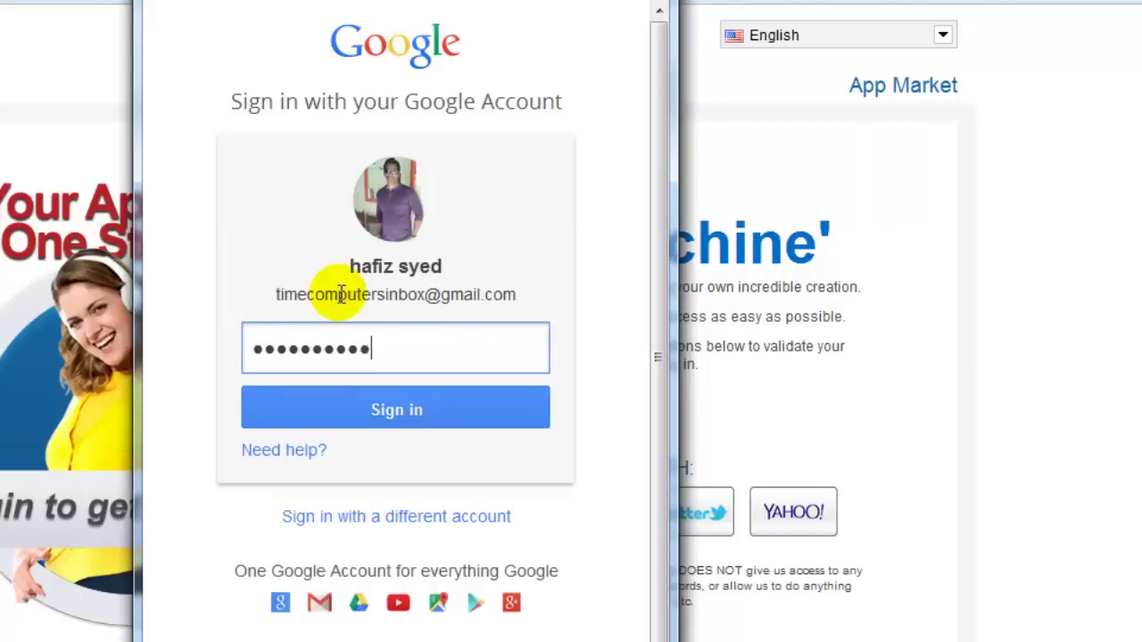
pyautogui.click(397, 407)
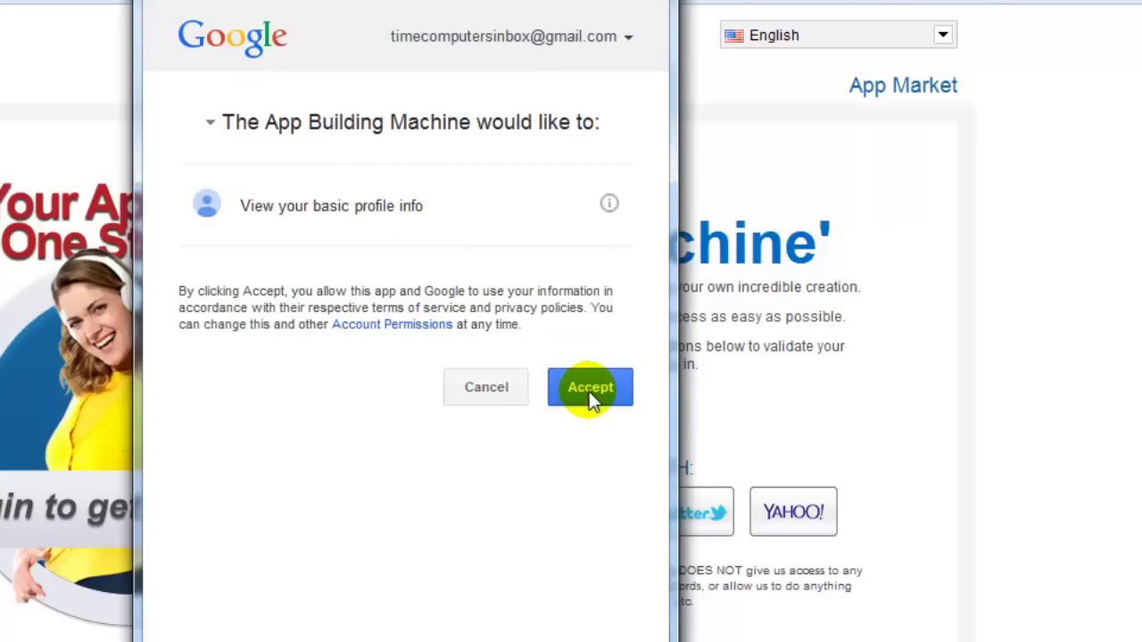
pyautogui.click(590, 391)
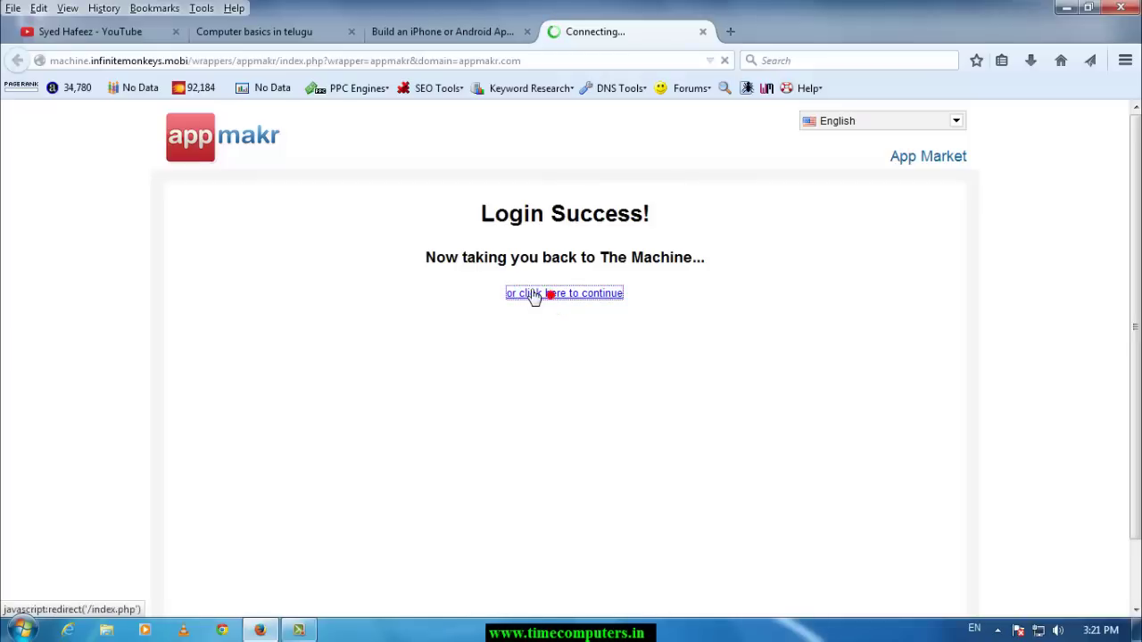
# Continue past Login Success and dismiss the IDM download and integration pop-ups
pyautogui.click(532, 294)
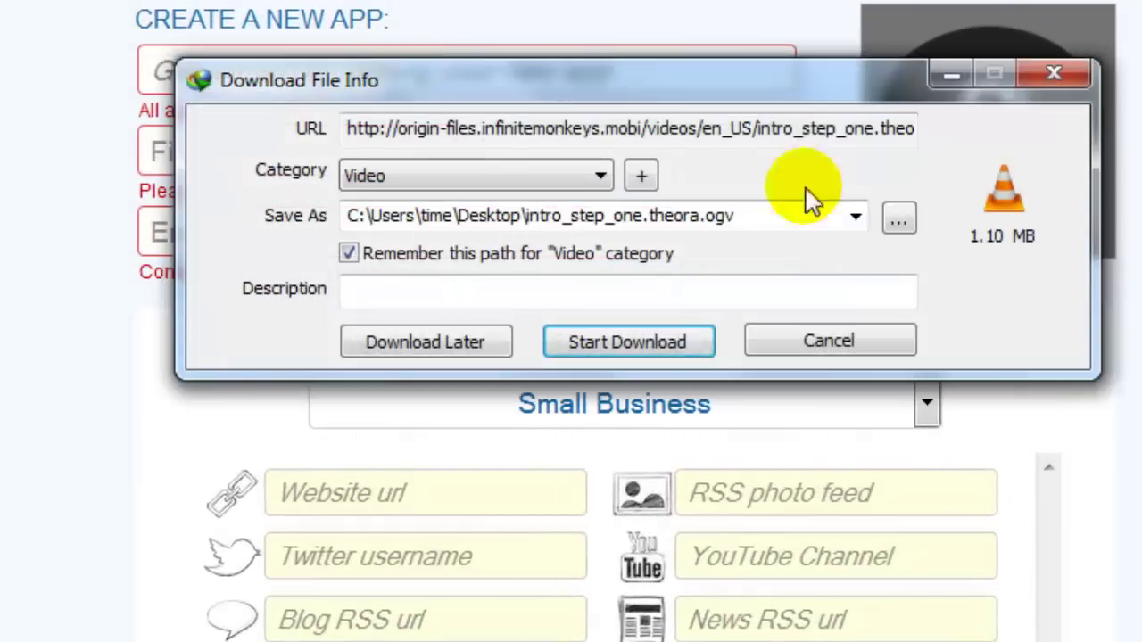
pyautogui.click(1054, 78)
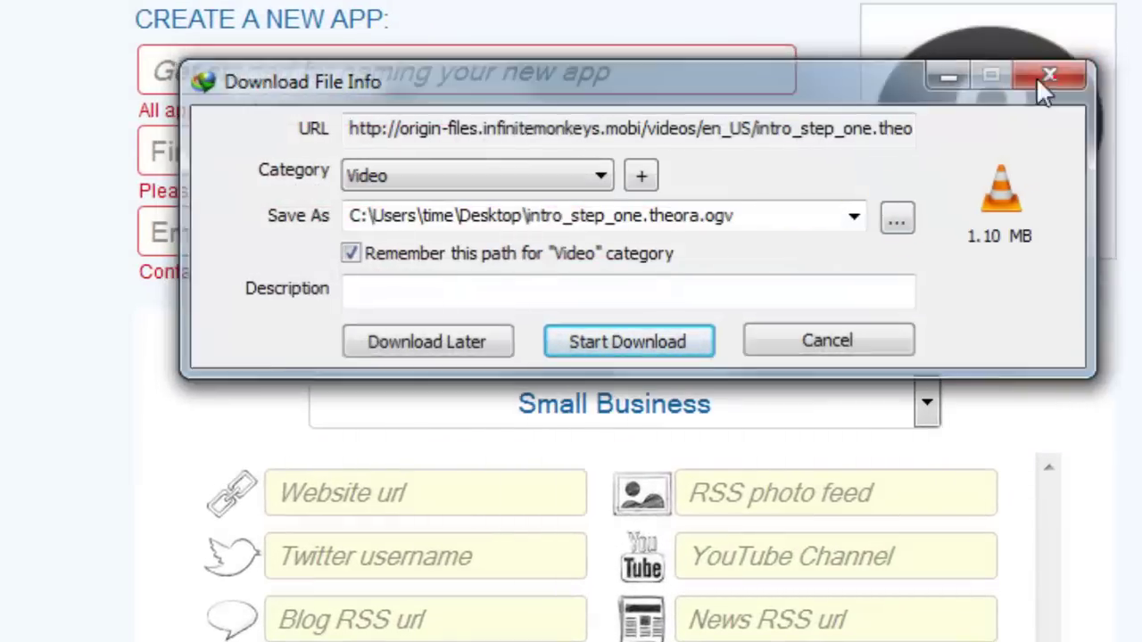
pyautogui.click(917, 339)
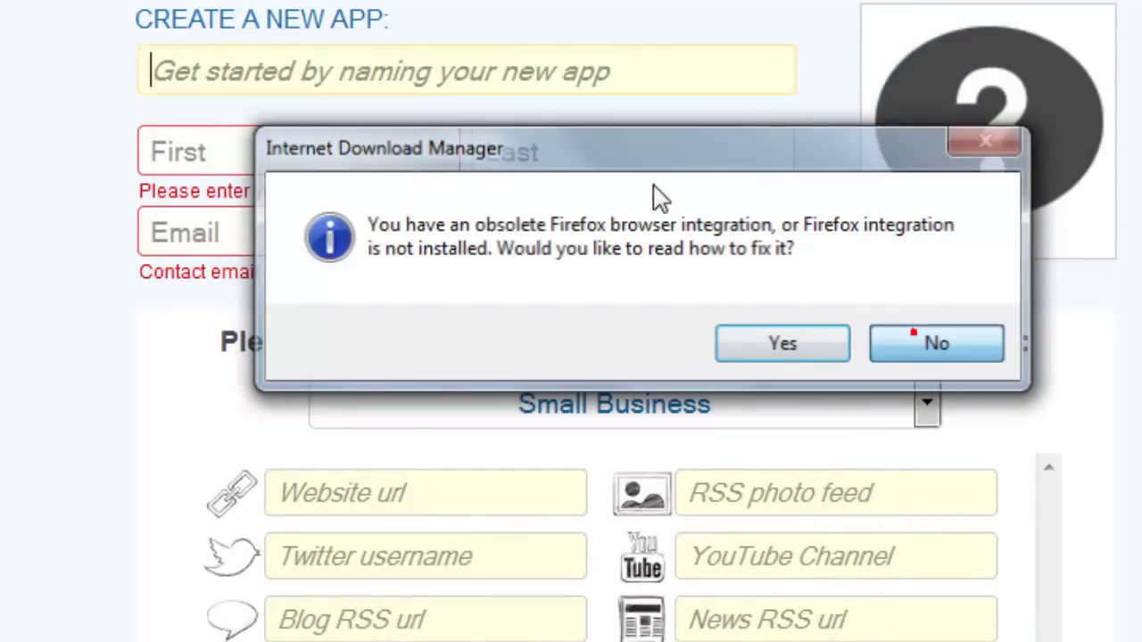
pyautogui.click(673, 96)
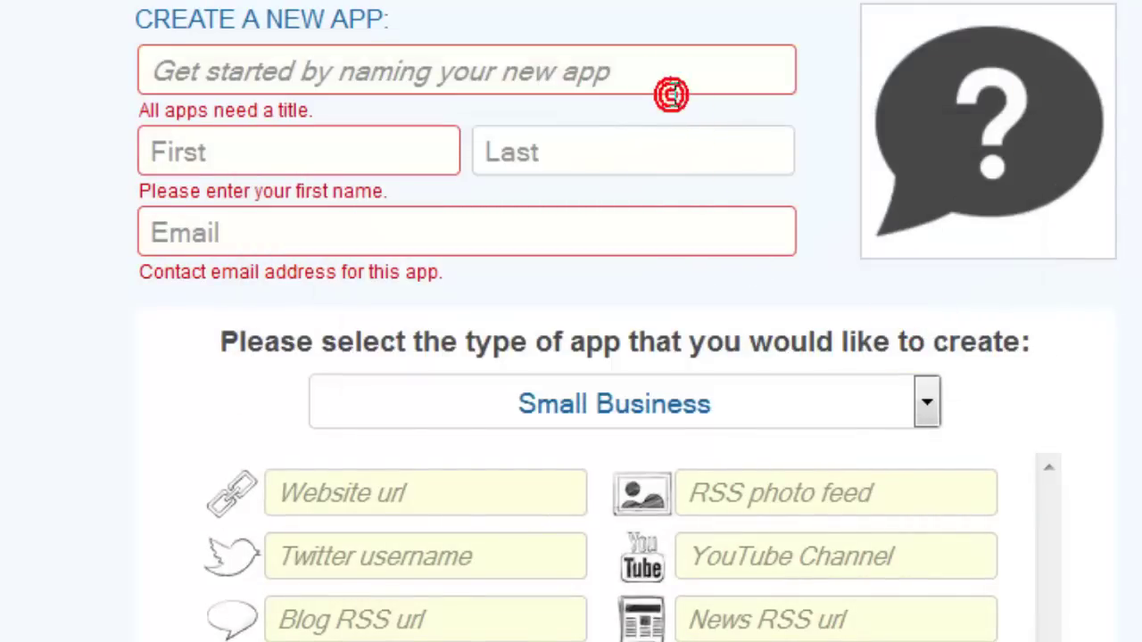
# Enter the app name and the contact's first and last name
pyautogui.click(285, 79)
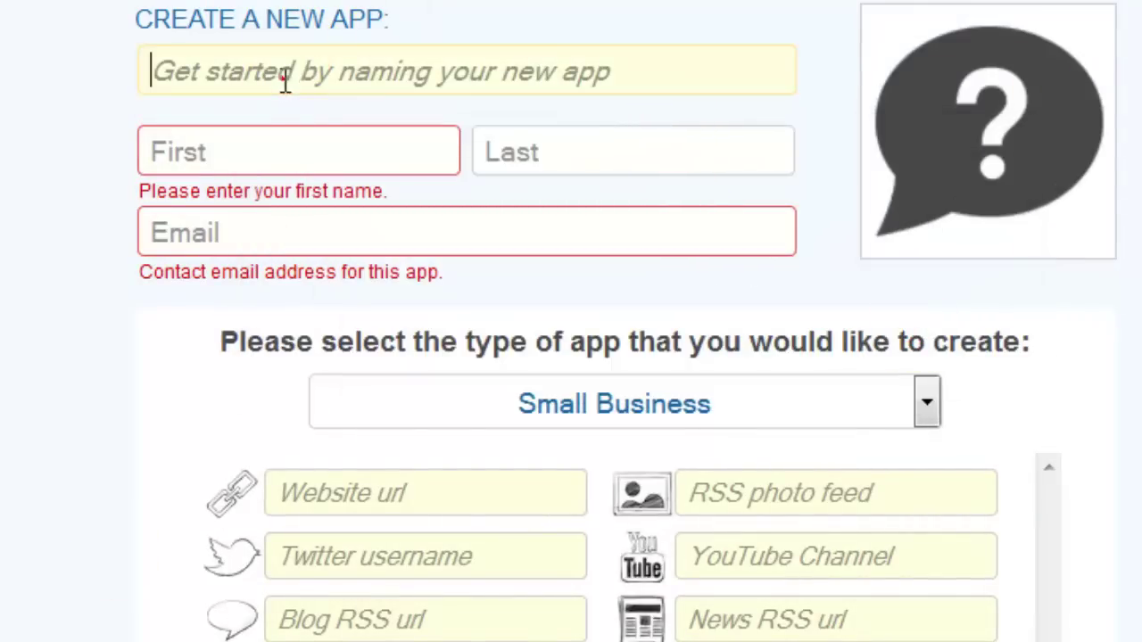
pyautogui.write('timecomputers')
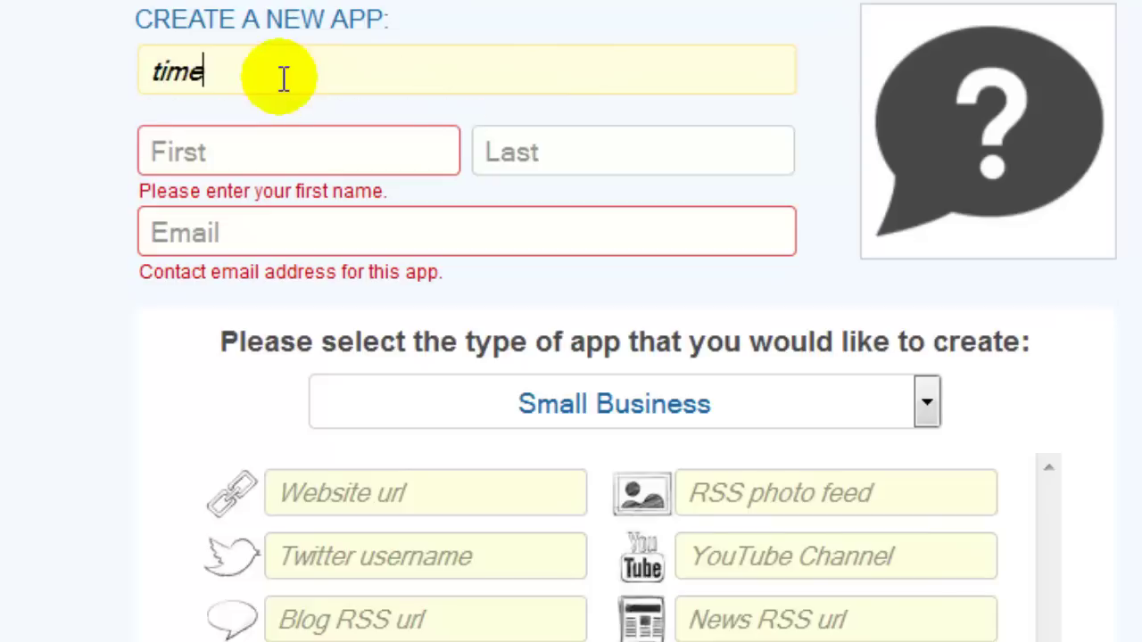
pyautogui.click(344, 145)
pyautogui.write('hafiz')
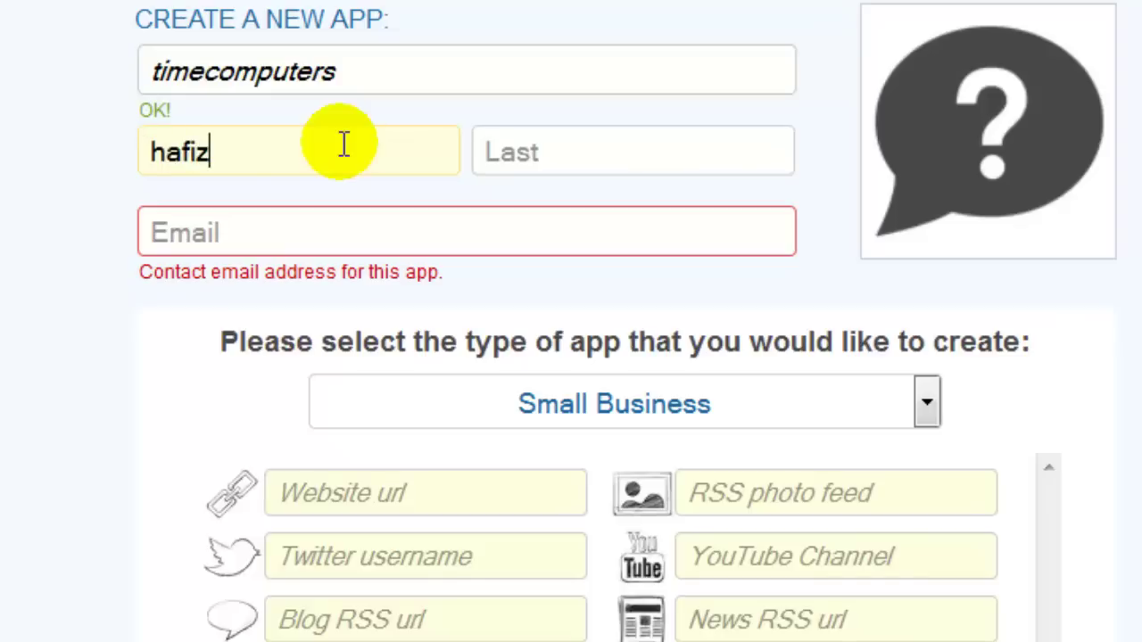
pyautogui.press('Tab')
pyautogui.write('s')
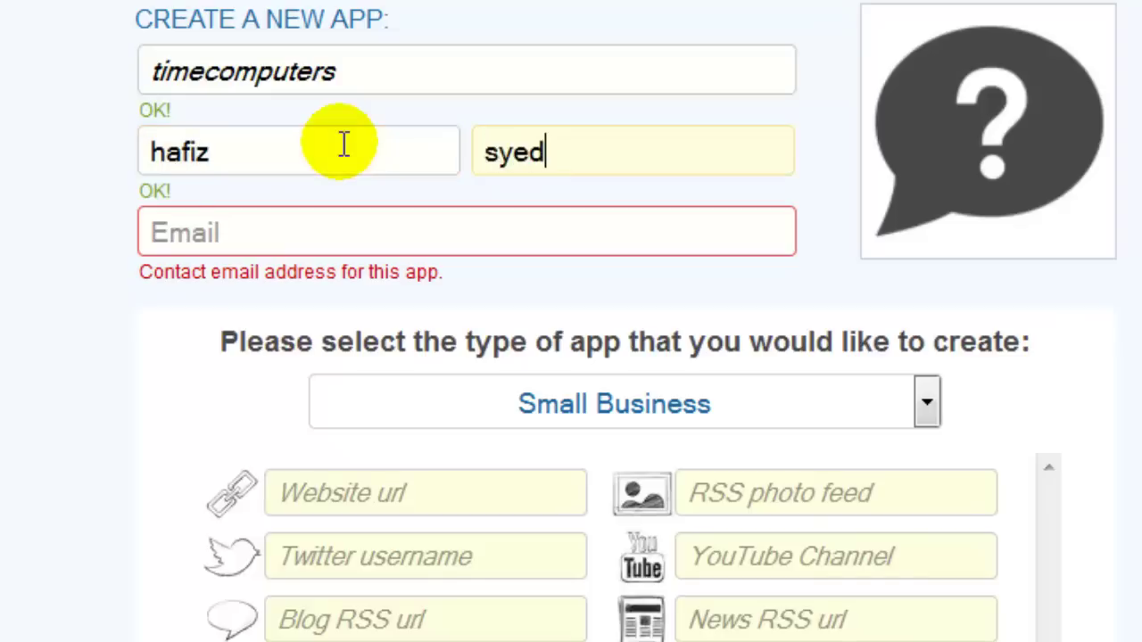
pyautogui.press('Tab')
# Fill in the contact e-mail using the saved e-mail suggestion
pyautogui.write('coo')
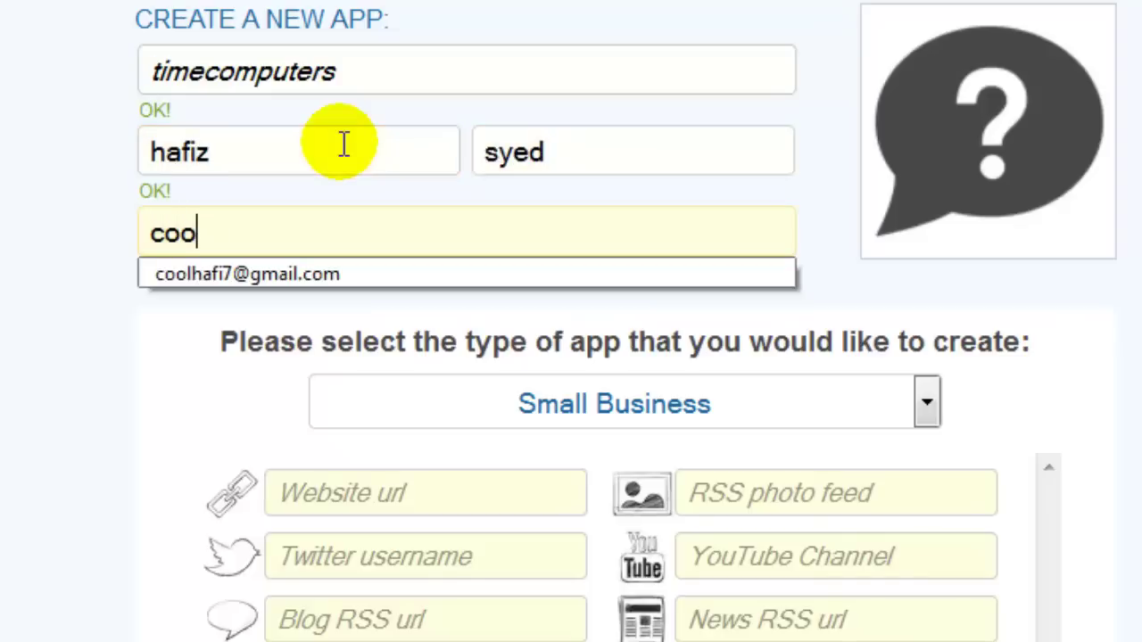
pyautogui.click(372, 288)
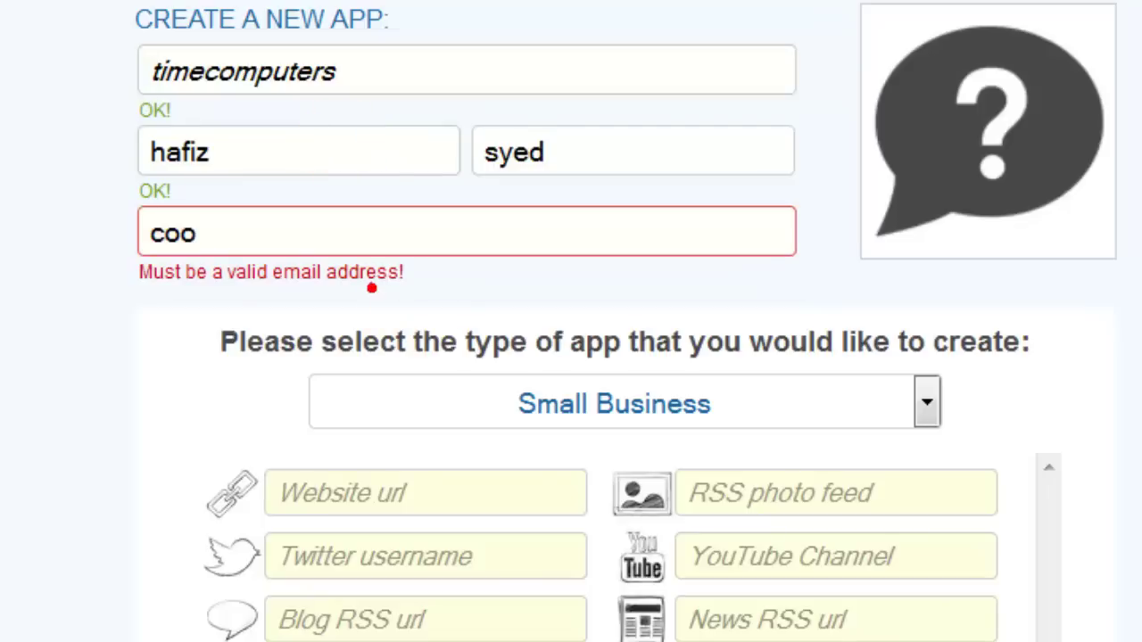
pyautogui.scroll(-2, 201, 504)
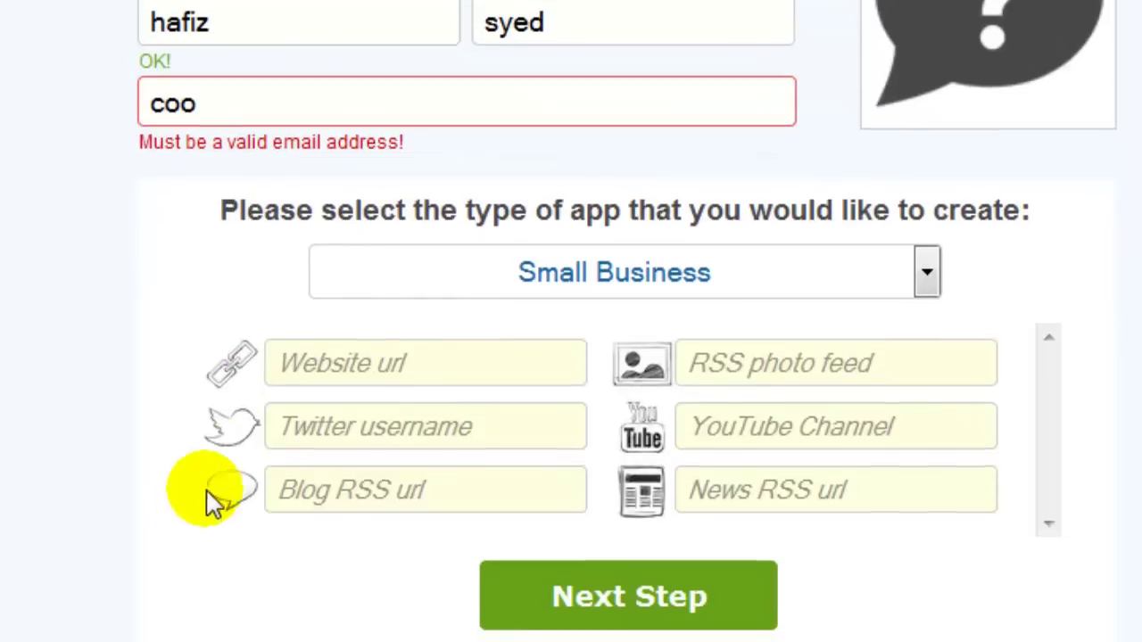
pyautogui.click(457, 372)
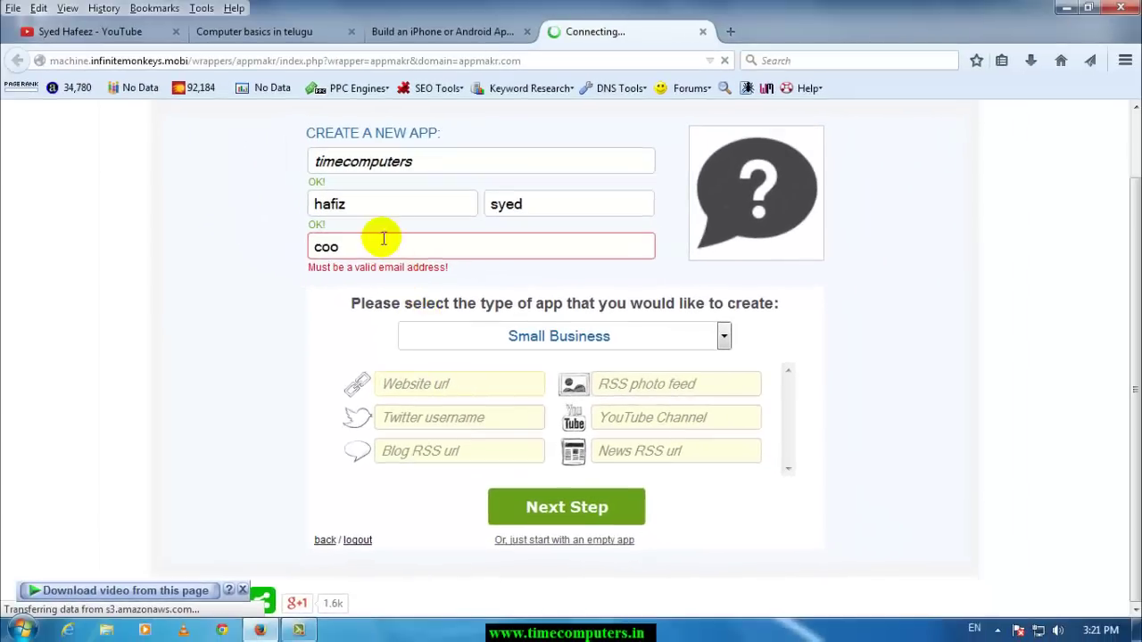
pyautogui.click(386, 249)
pyautogui.click(381, 264)
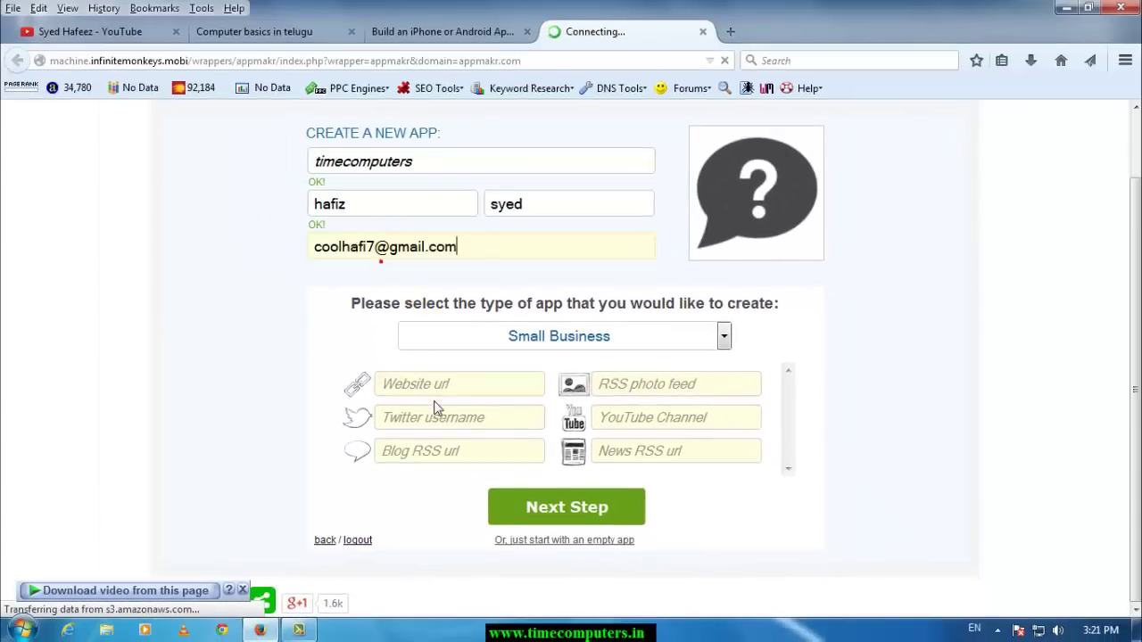
pyautogui.click(436, 384)
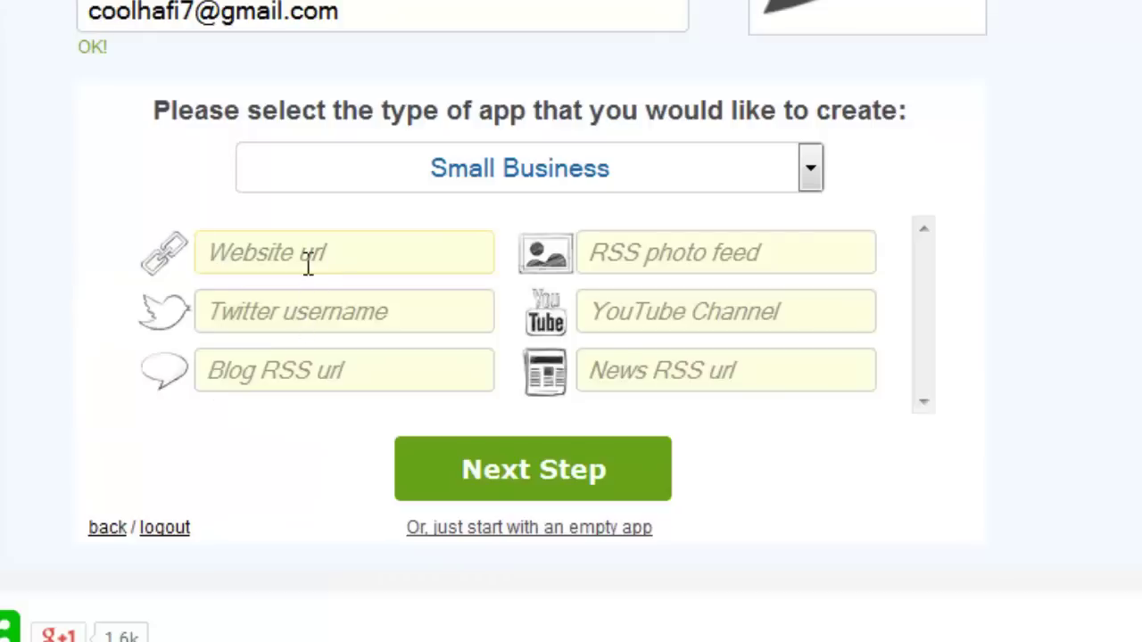
pyautogui.rightClick(308, 261)
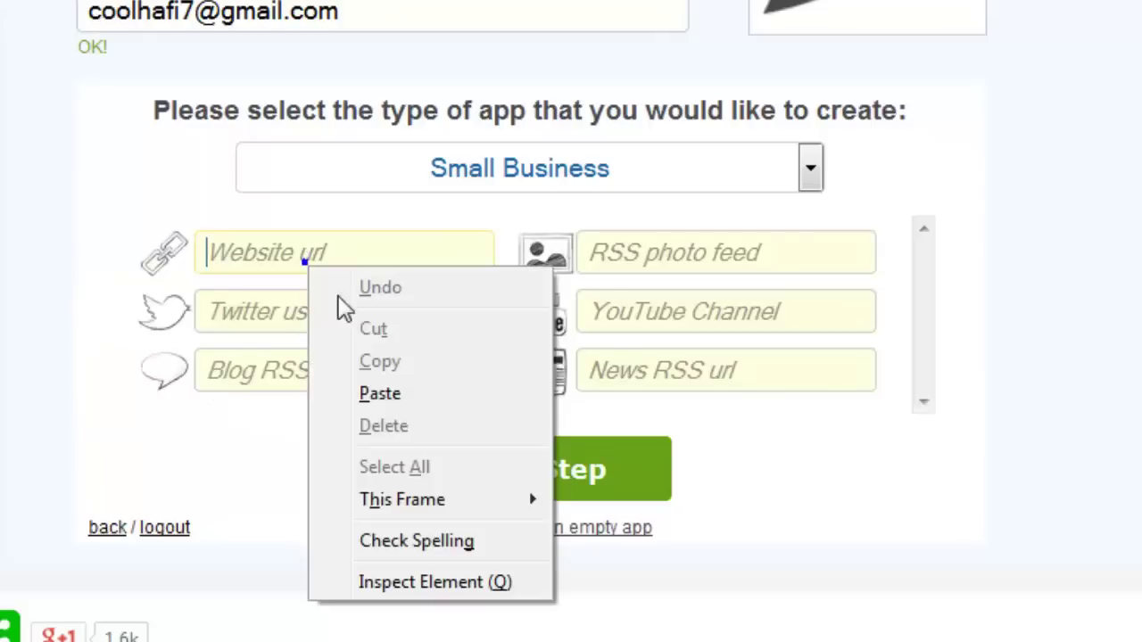
pyautogui.click(400, 398)
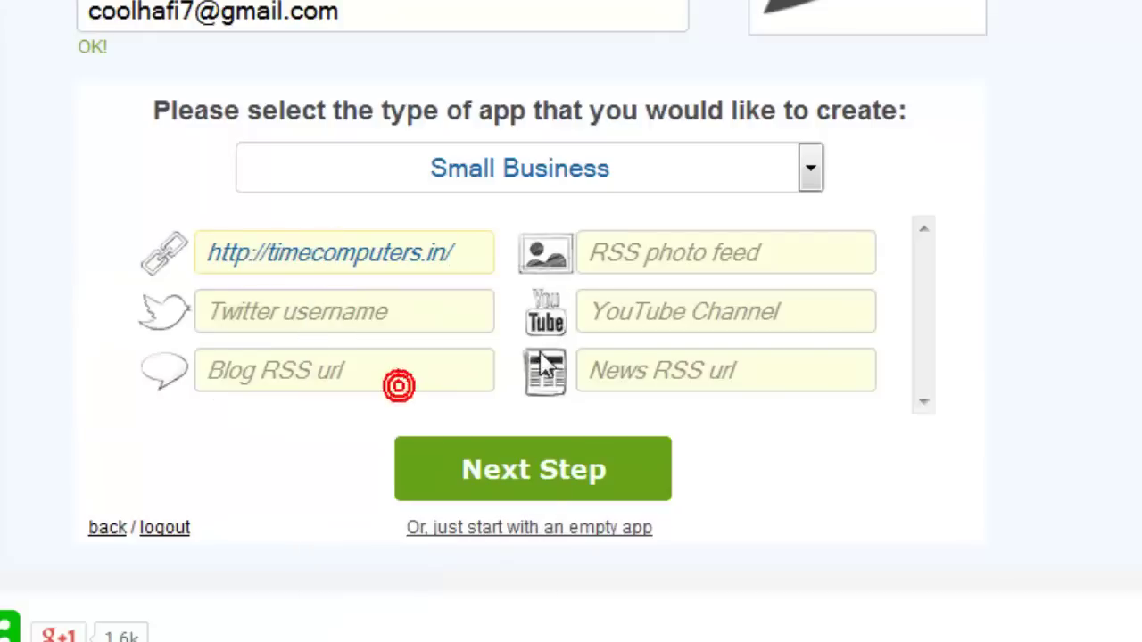
pyautogui.click(375, 312)
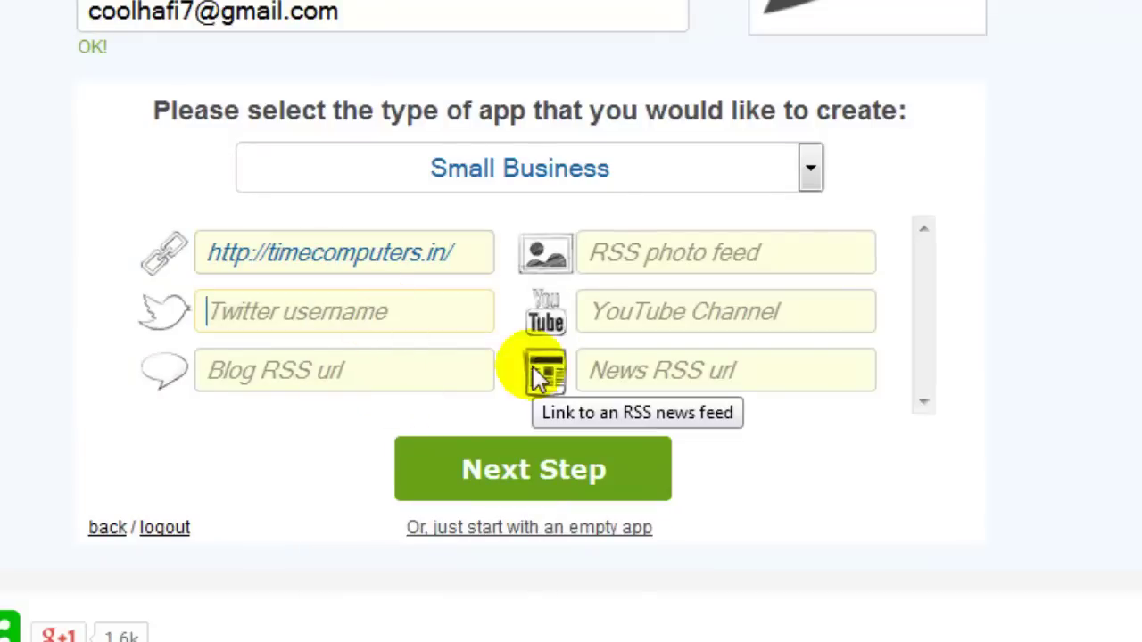
pyautogui.write('hafizsd')
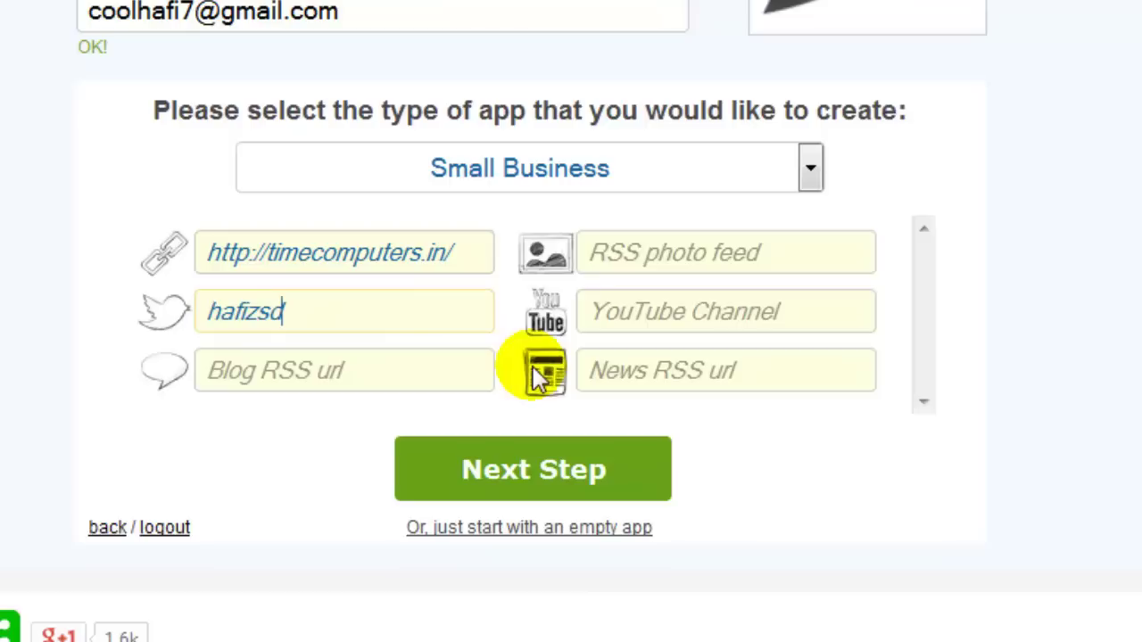
pyautogui.press('Tab')
pyautogui.write('haf')
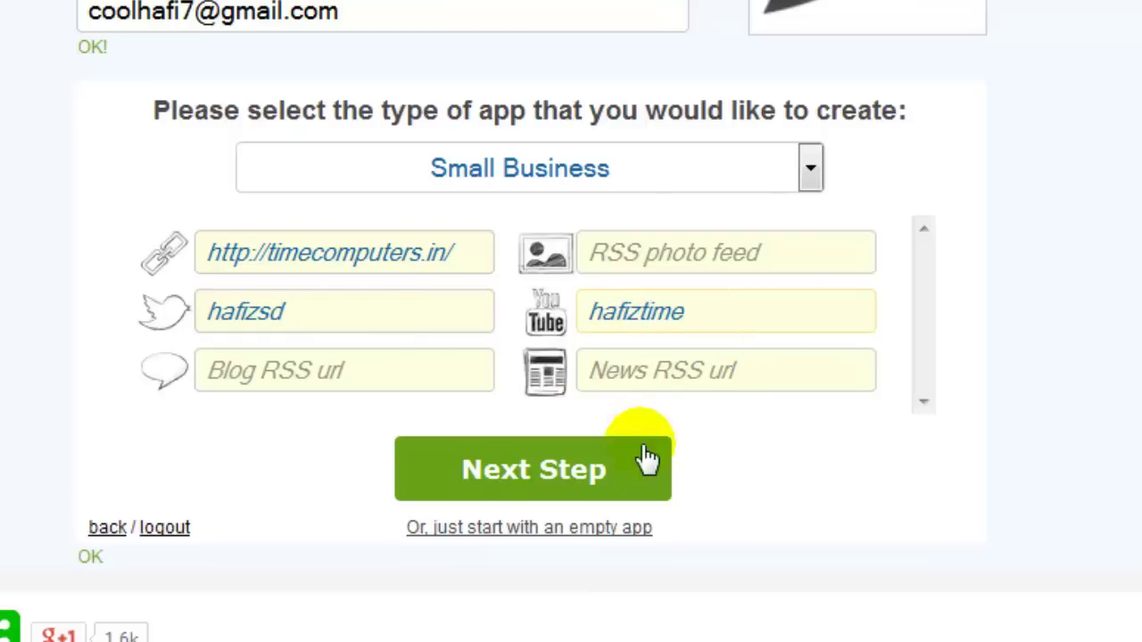
# Create the app and drag a second Websites function onto the phone's home screen
pyautogui.click(559, 475)
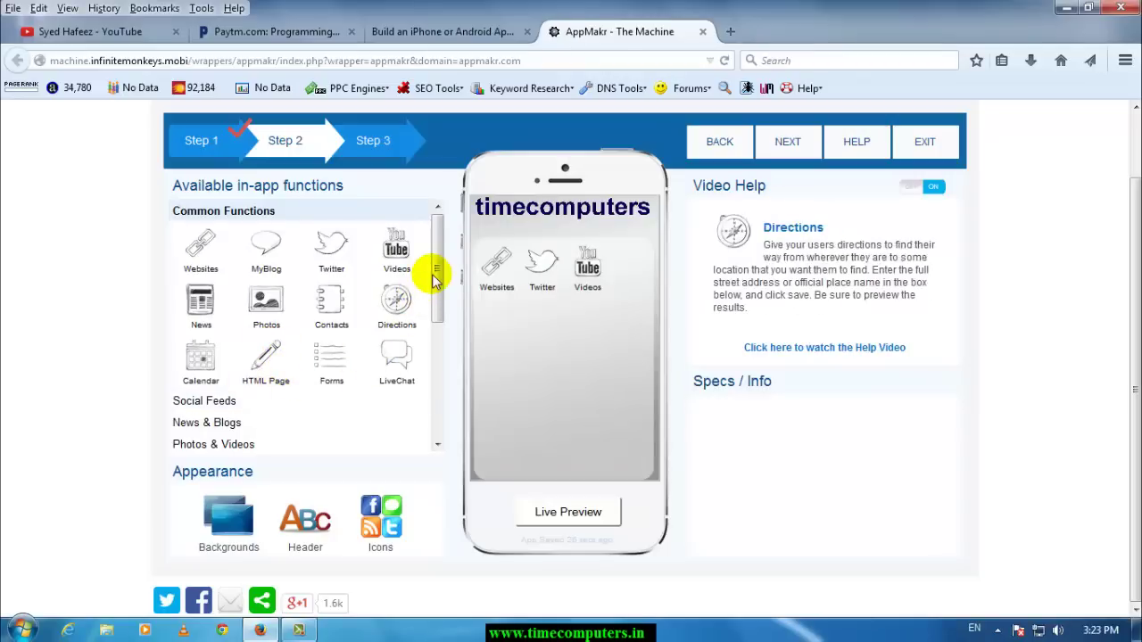
pyautogui.moveTo(436, 278); pyautogui.dragTo(435, 357)
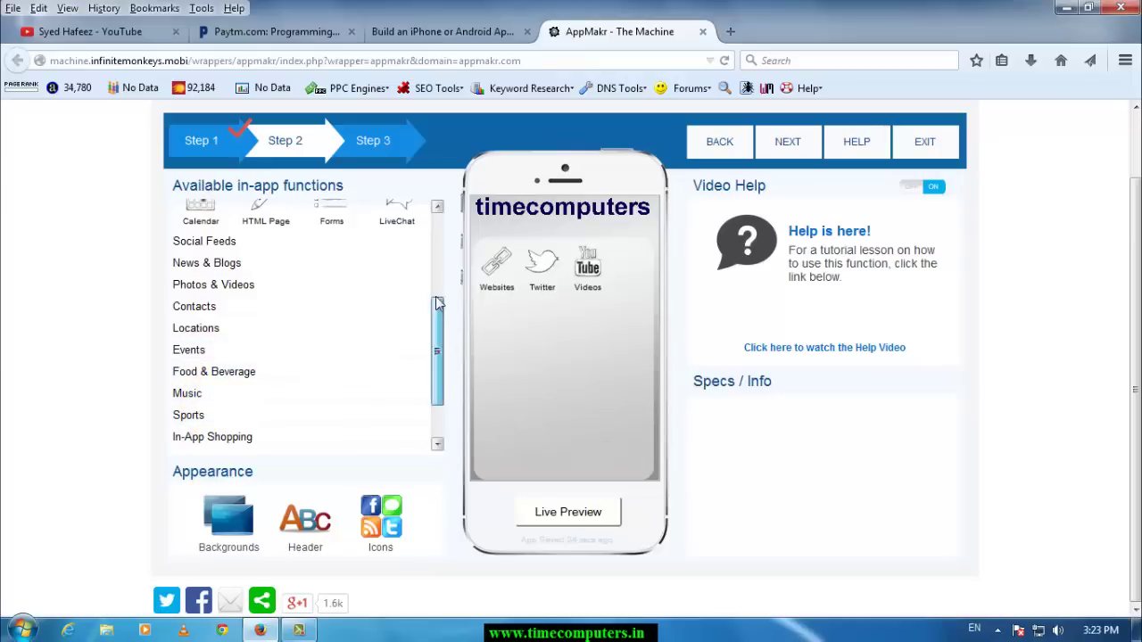
pyautogui.moveTo(436, 352); pyautogui.dragTo(438, 267)
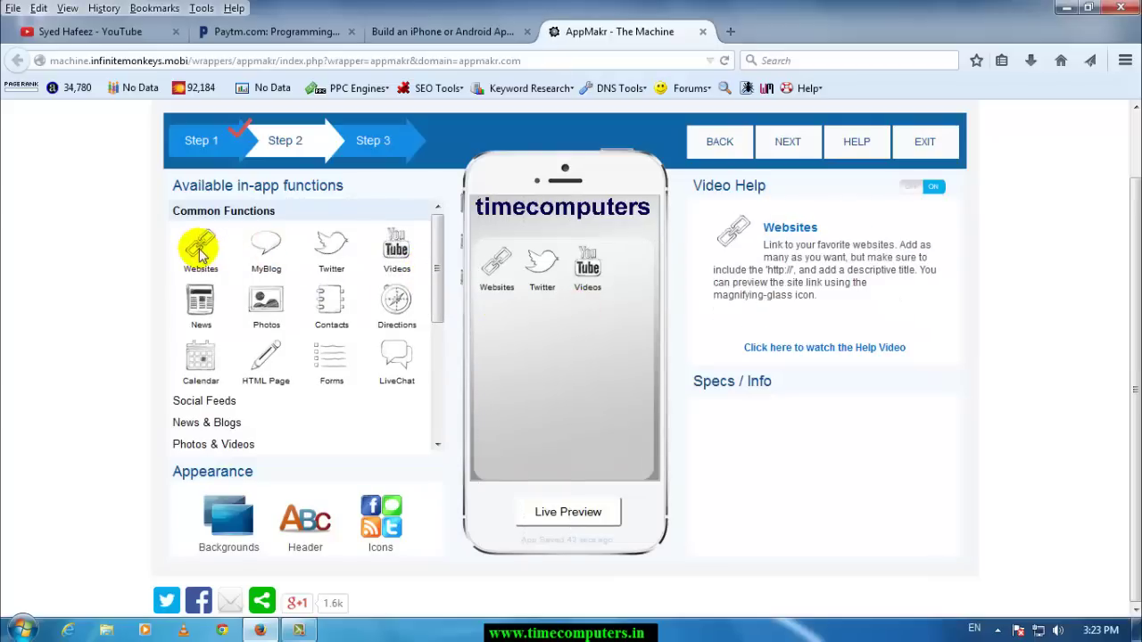
pyautogui.moveTo(200, 250)
pyautogui.mouseDown()
pyautogui.moveTo(511, 323)
pyautogui.moveTo(495, 319)
pyautogui.moveTo(504, 330)
pyautogui.mouseUp()
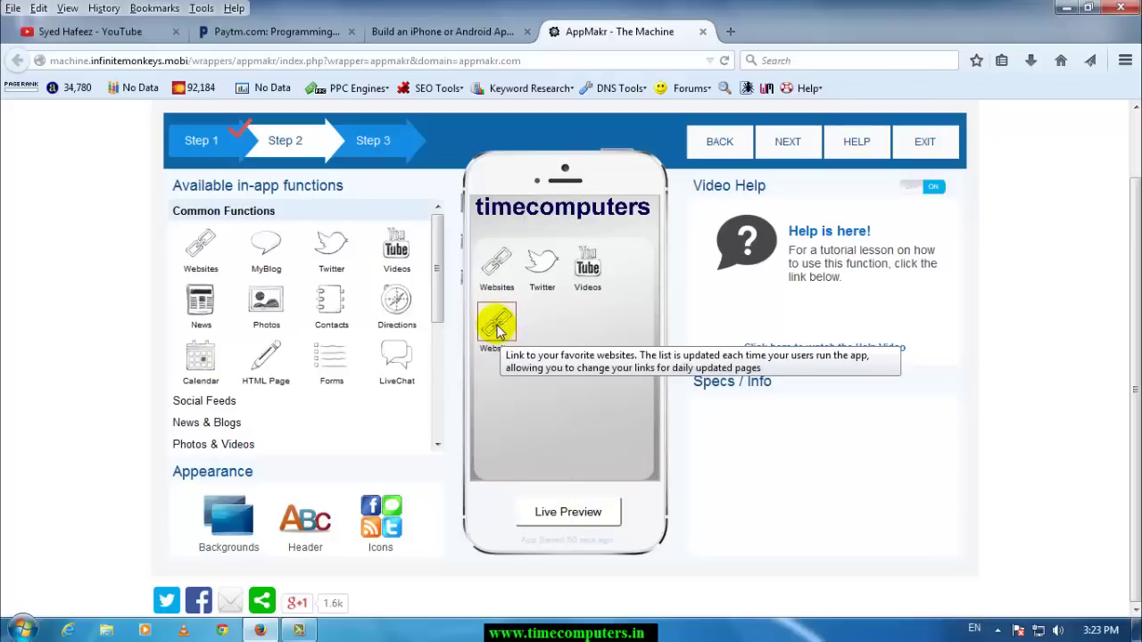
pyautogui.click(499, 330)
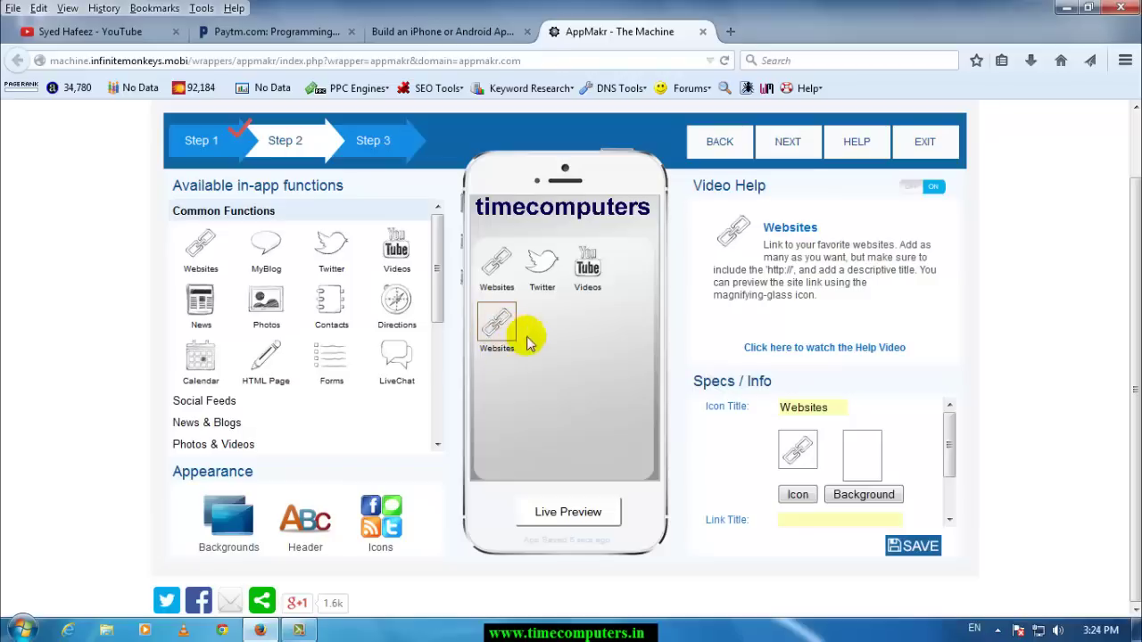
# Replace the new function's icon title 'Websites' with techdad
pyautogui.click(807, 412)
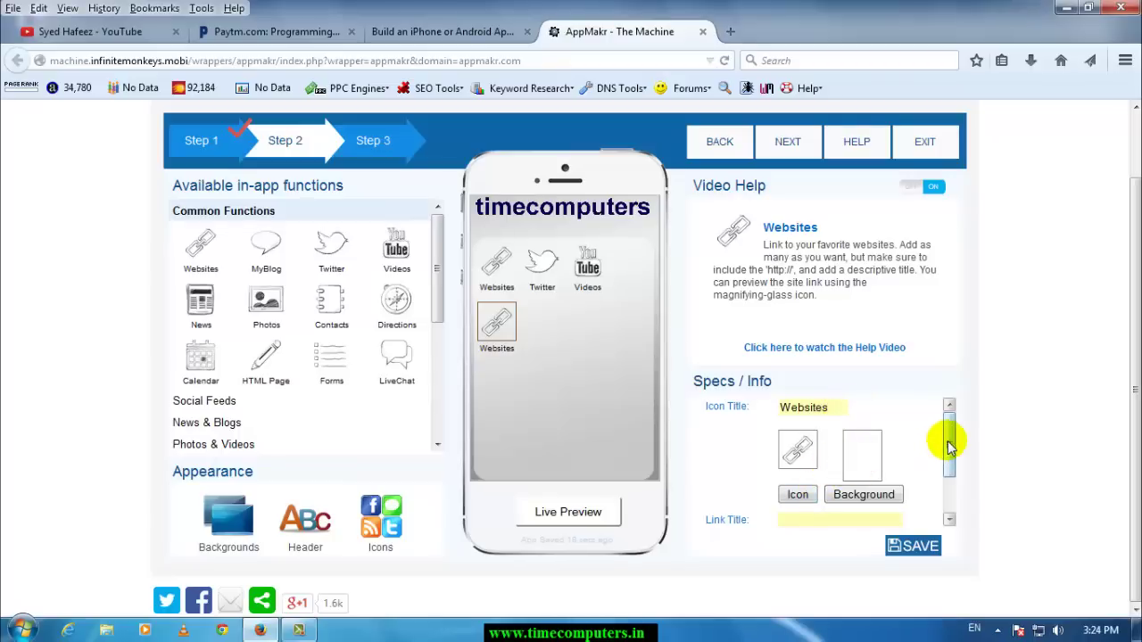
pyautogui.moveTo(949, 446)
pyautogui.mouseDown()
pyautogui.moveTo(948, 482)
pyautogui.moveTo(942, 427)
pyautogui.mouseUp()
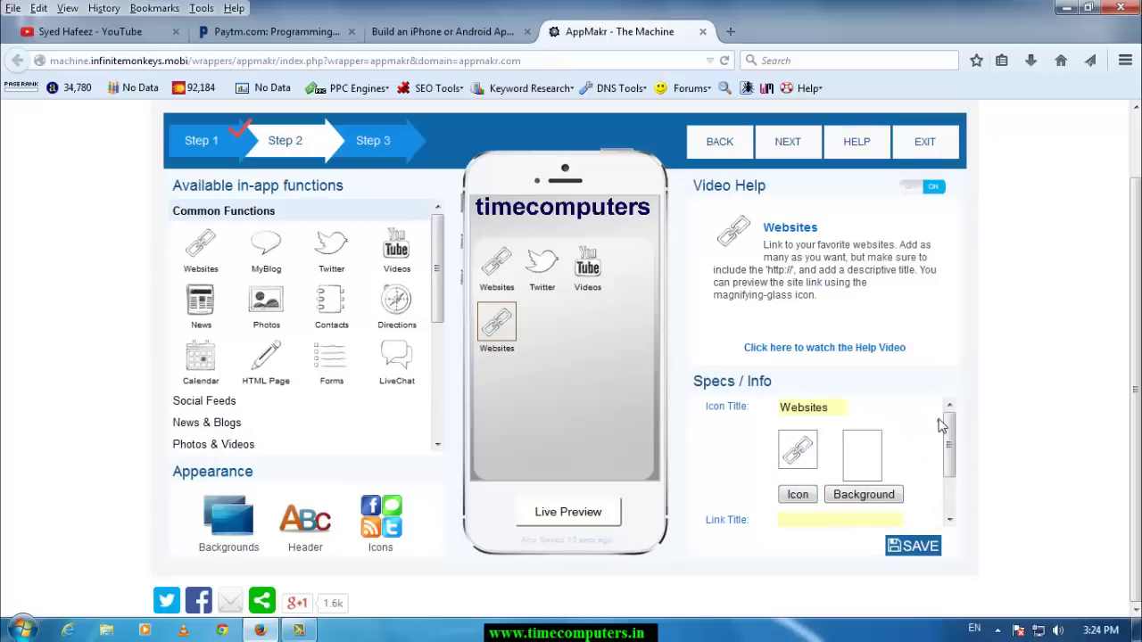
pyautogui.moveTo(842, 406); pyautogui.dragTo(764, 408)
pyautogui.click(833, 407)
pyautogui.write('techdad')
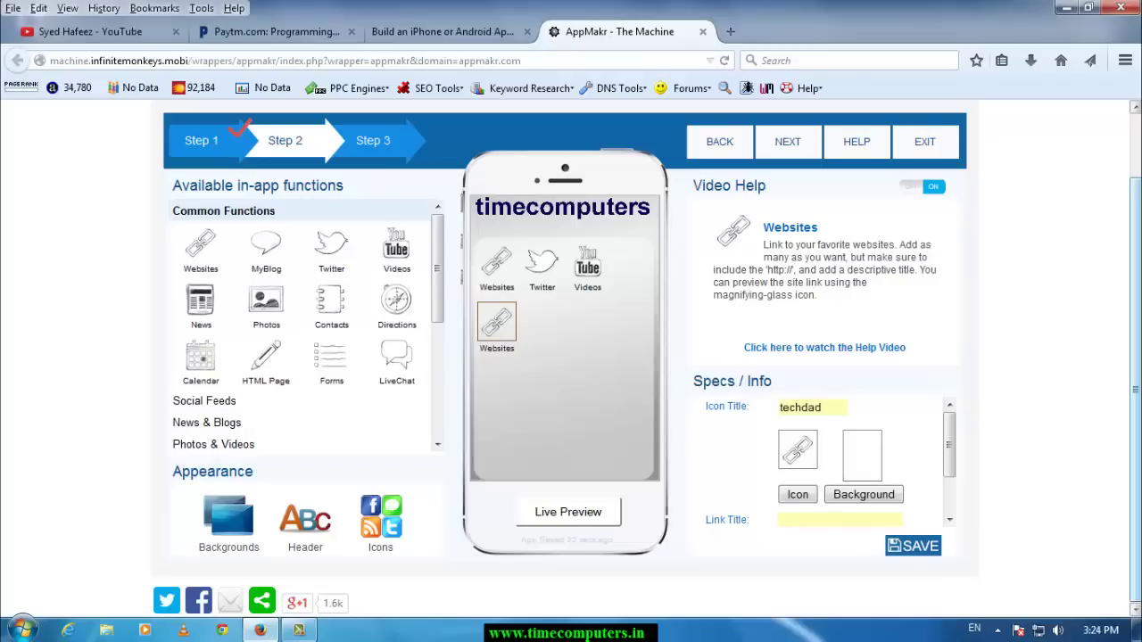
pyautogui.scroll(-1, 829, 473)
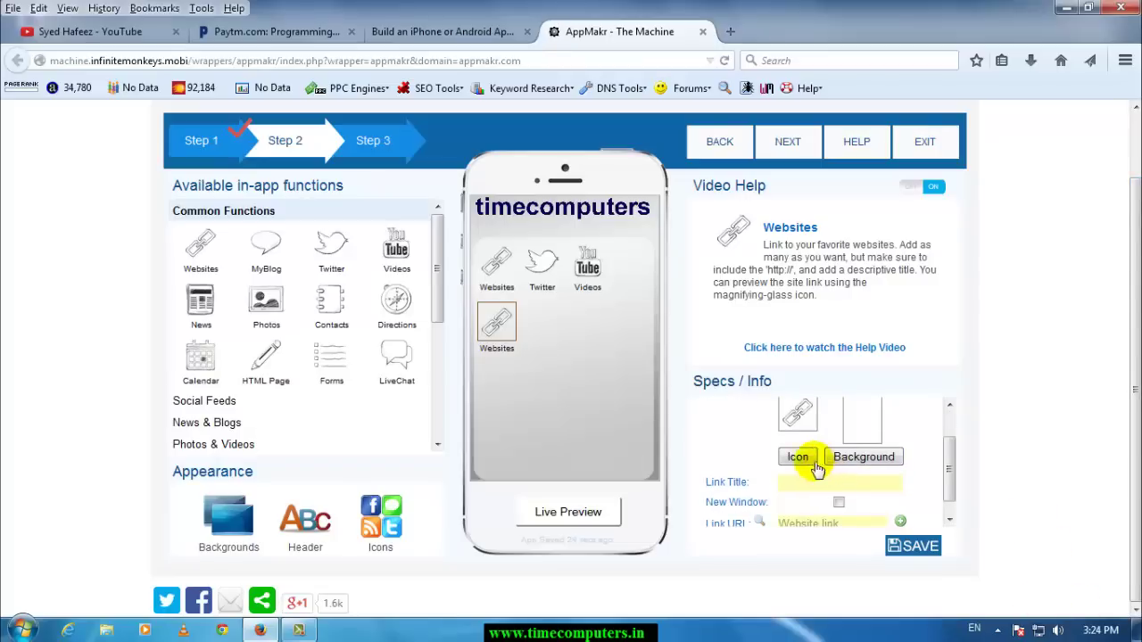
# Set the techdad function's icon to the blue globe, leaving the background unchanged
pyautogui.click(800, 466)
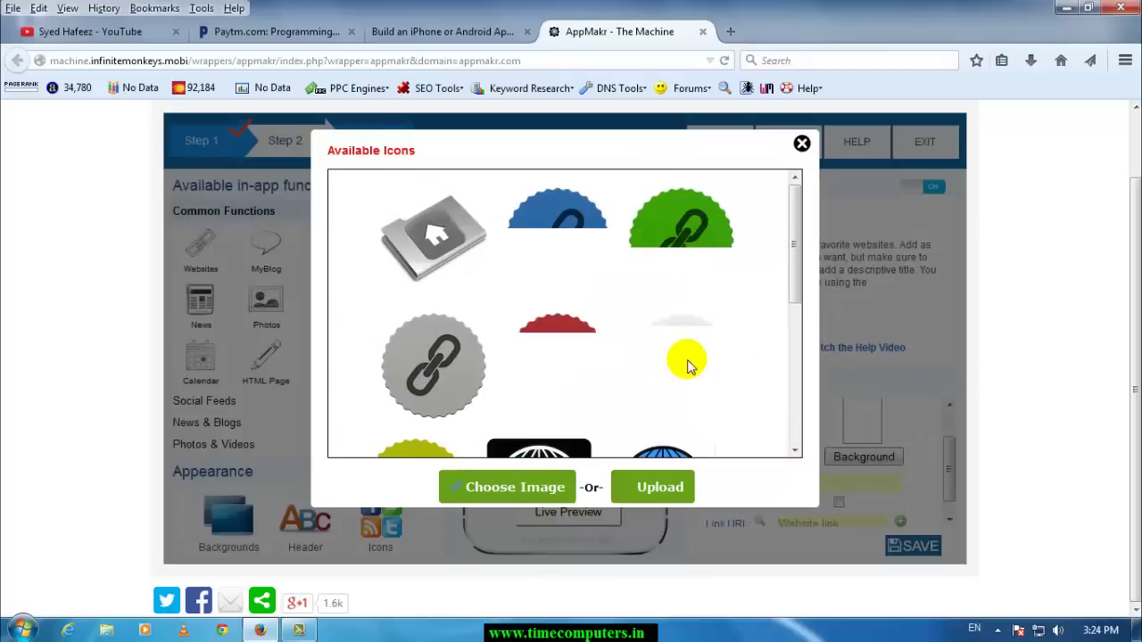
pyautogui.scroll(-2, 499, 295)
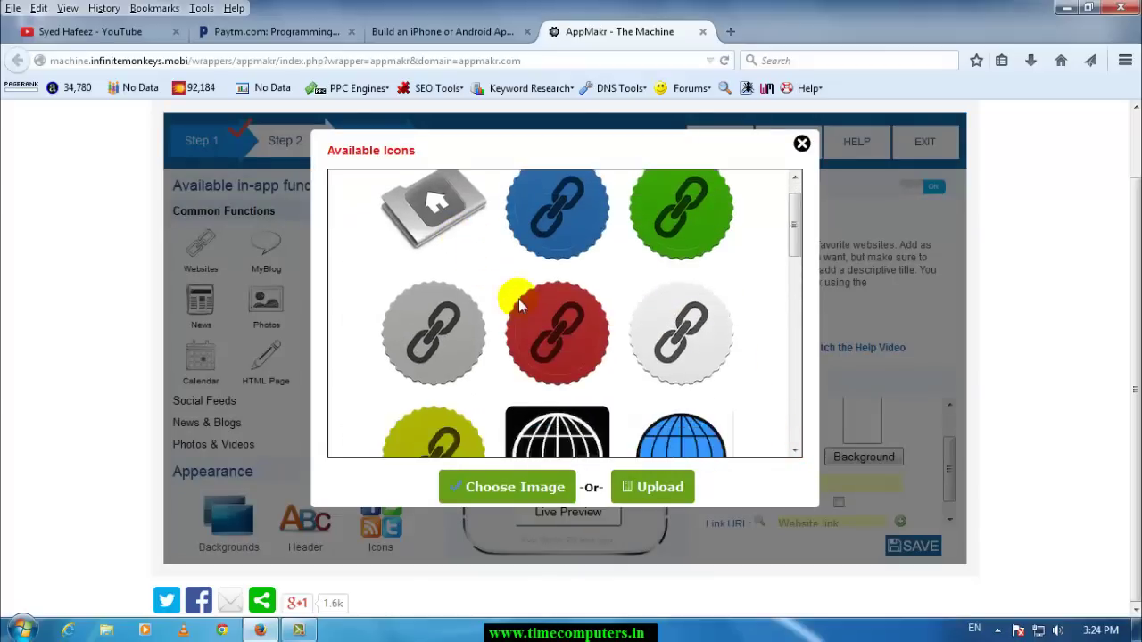
pyautogui.click(673, 386)
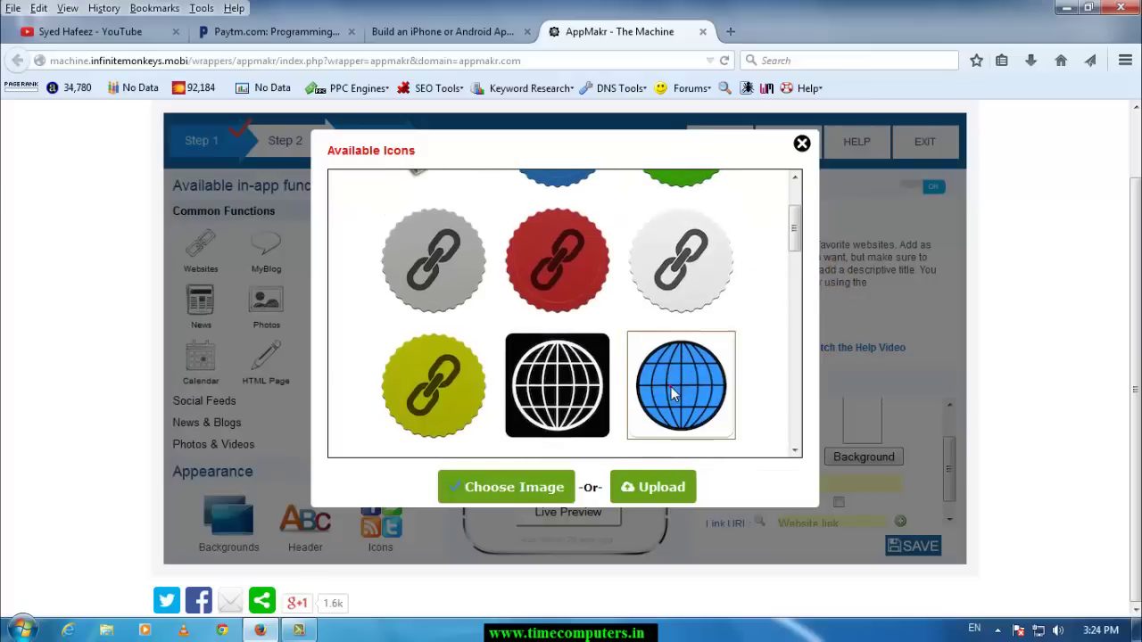
pyautogui.click(528, 491)
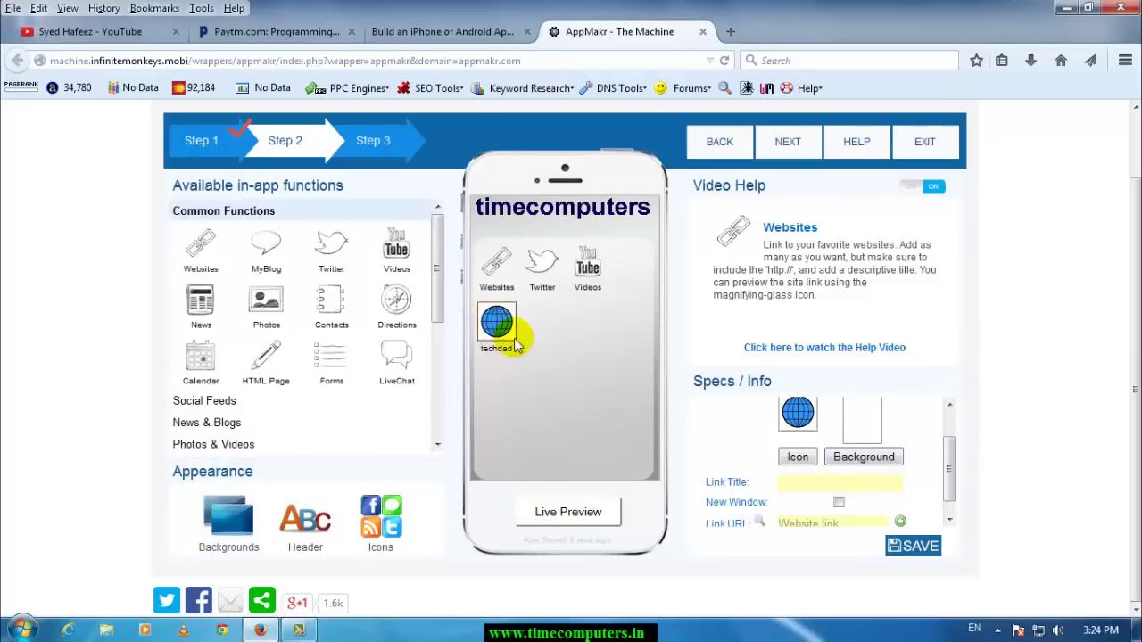
pyautogui.click(863, 459)
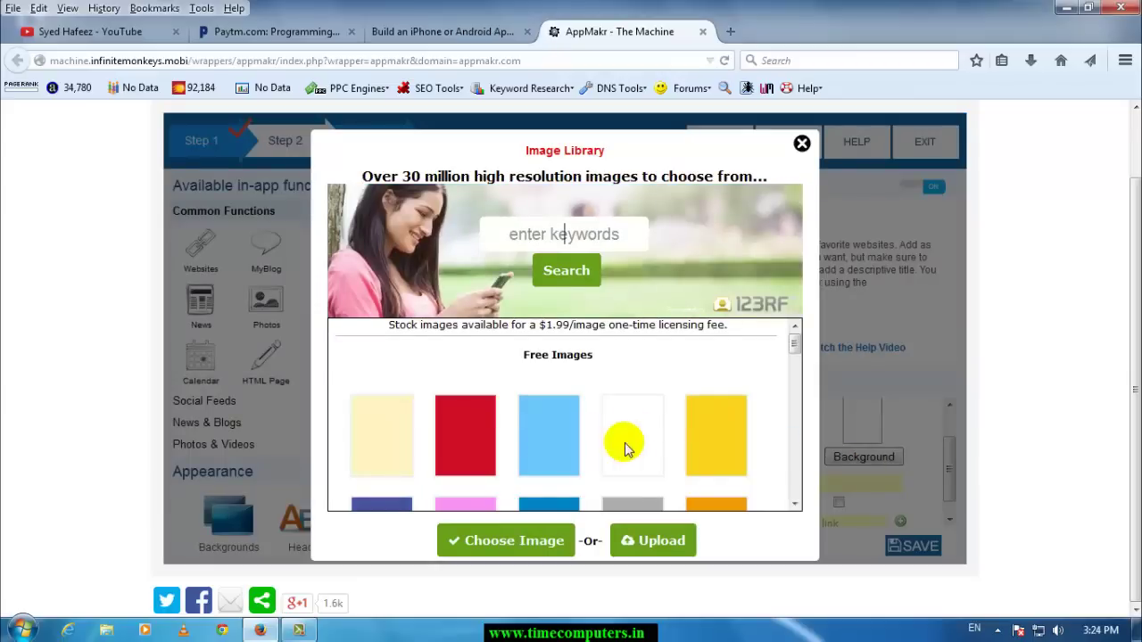
pyautogui.click(802, 145)
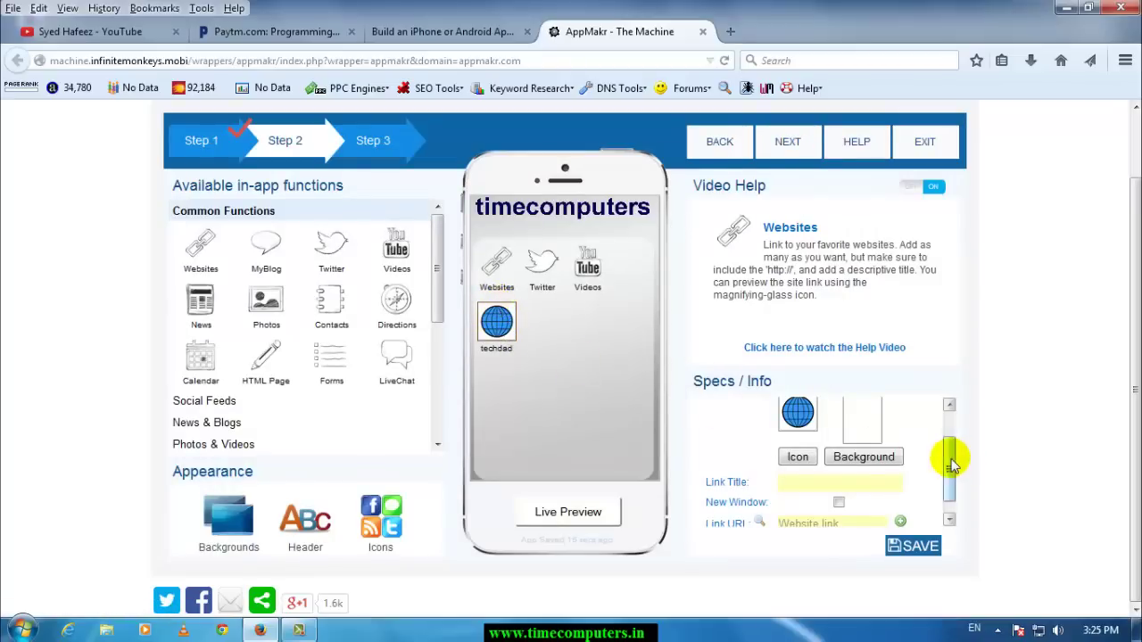
pyautogui.moveTo(951, 464); pyautogui.dragTo(947, 496)
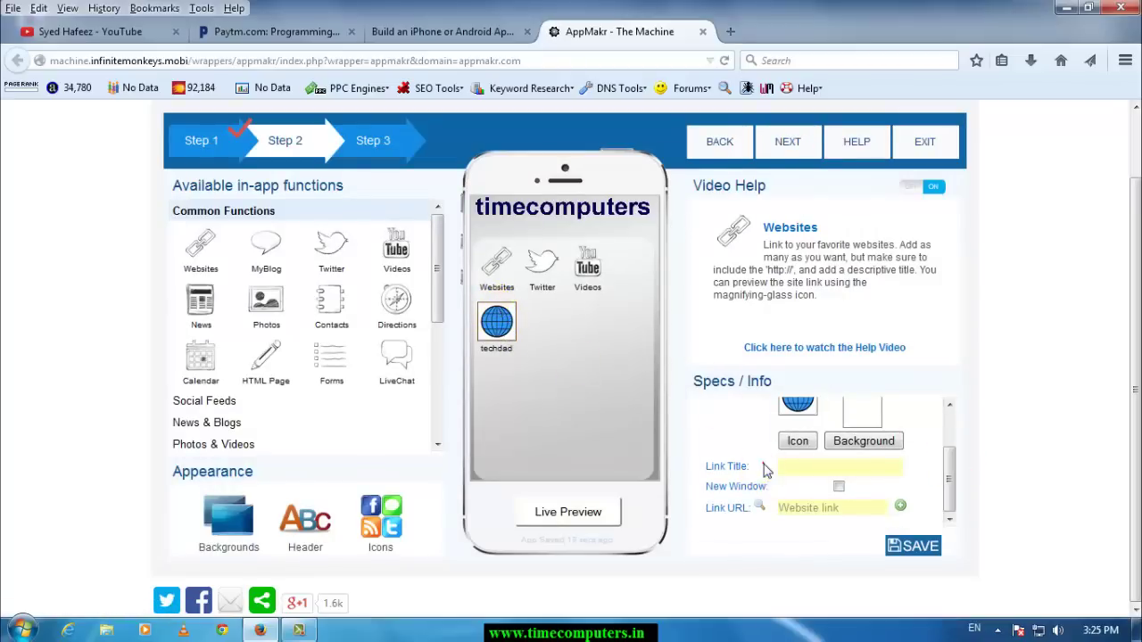
pyautogui.click(1099, 537)
pyautogui.write('tehdad')
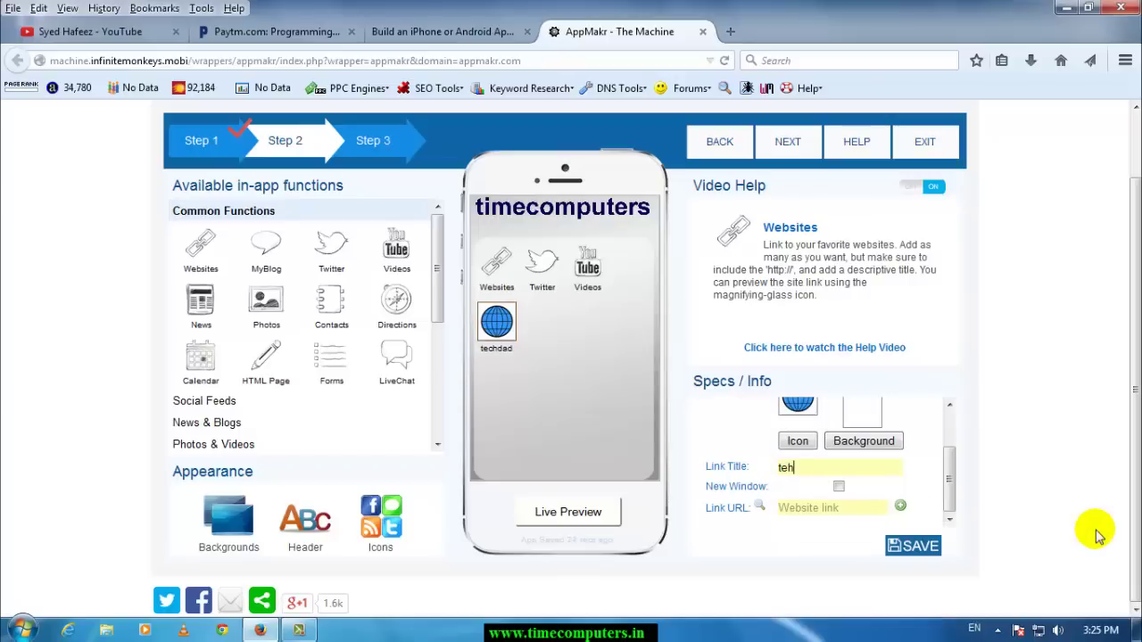
pyautogui.click(803, 511)
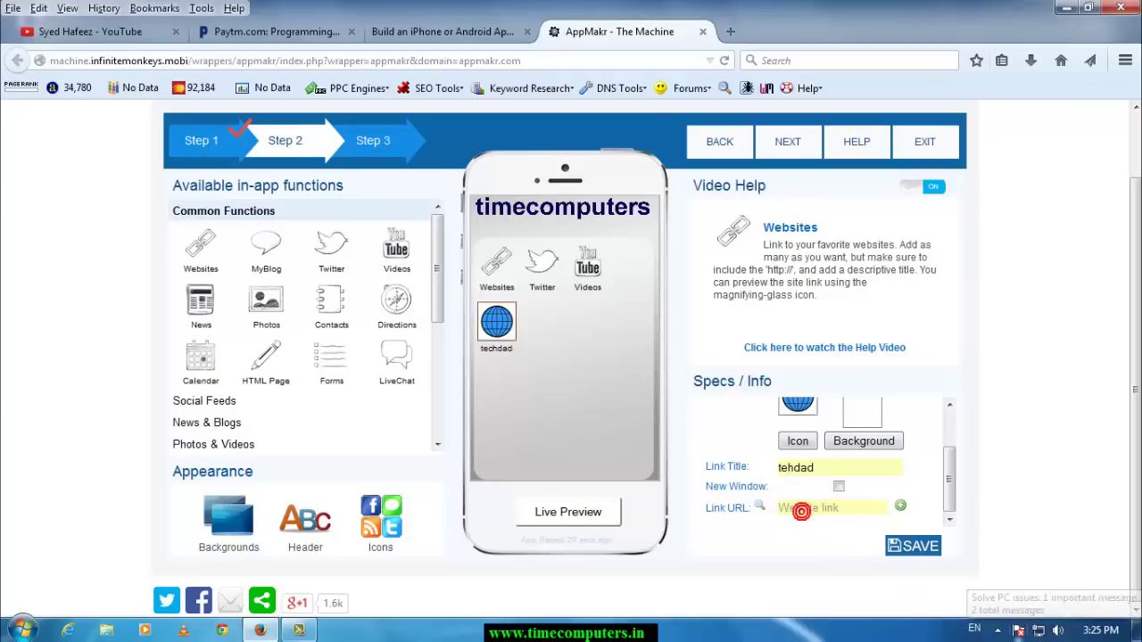
pyautogui.write('www.techdad.in')
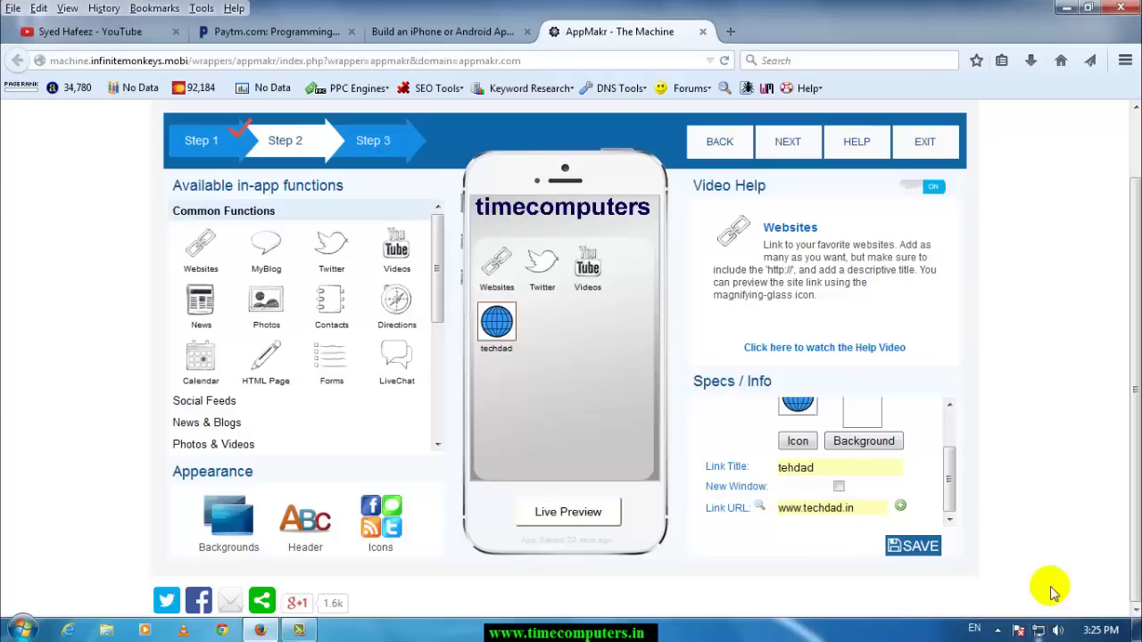
pyautogui.click(950, 482)
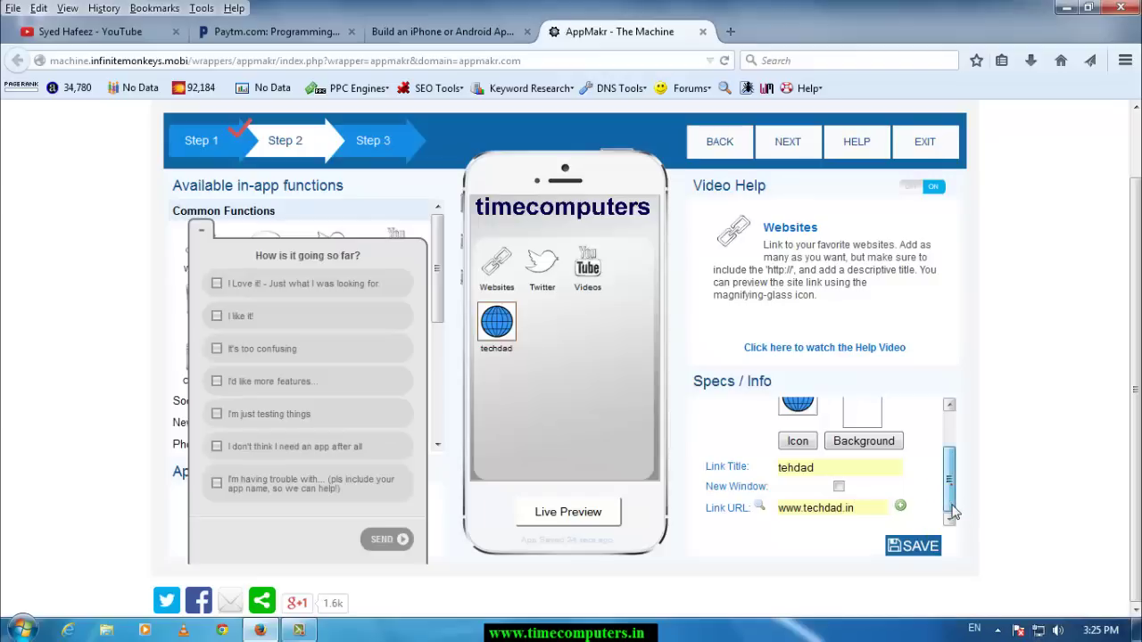
pyautogui.moveTo(951, 513); pyautogui.dragTo(960, 429)
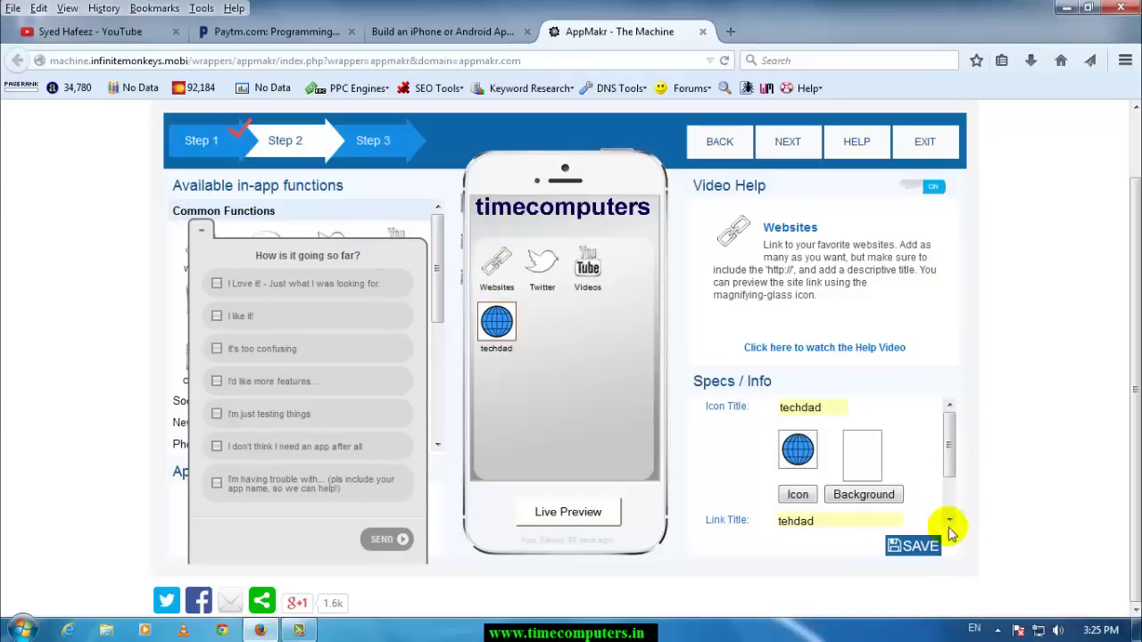
pyautogui.click(904, 536)
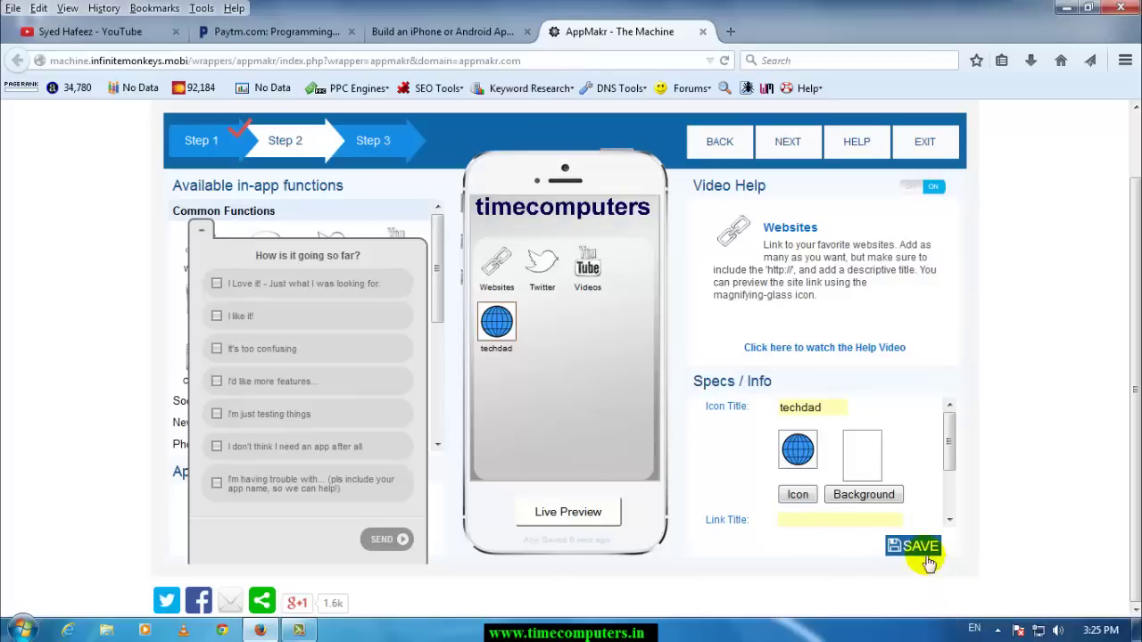
pyautogui.moveTo(951, 455); pyautogui.dragTo(951, 486)
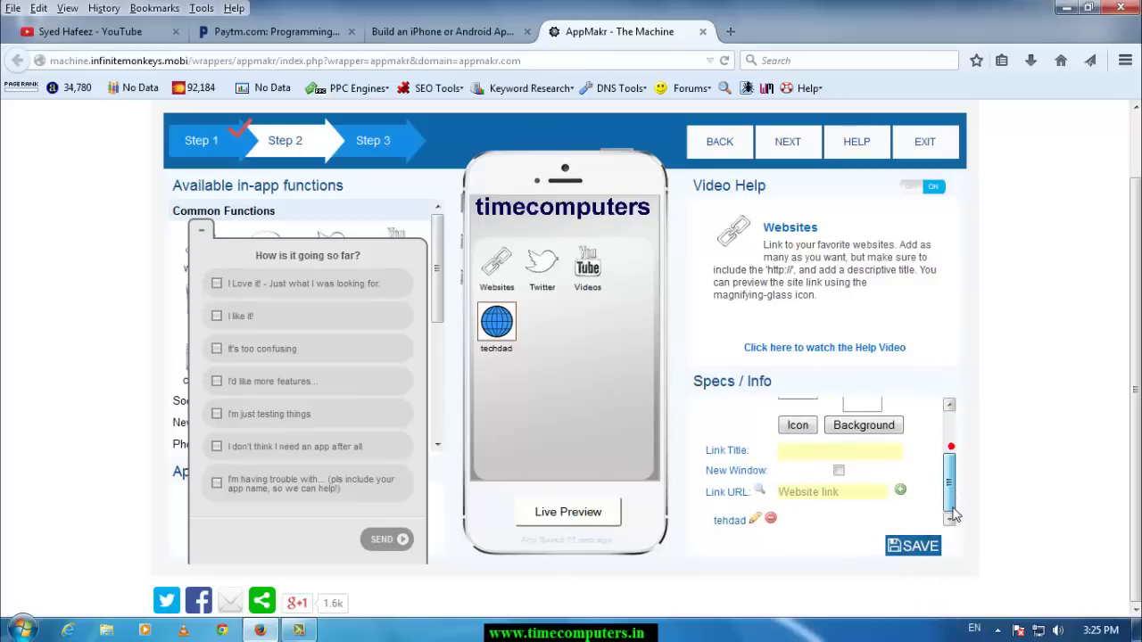
pyautogui.click(950, 446)
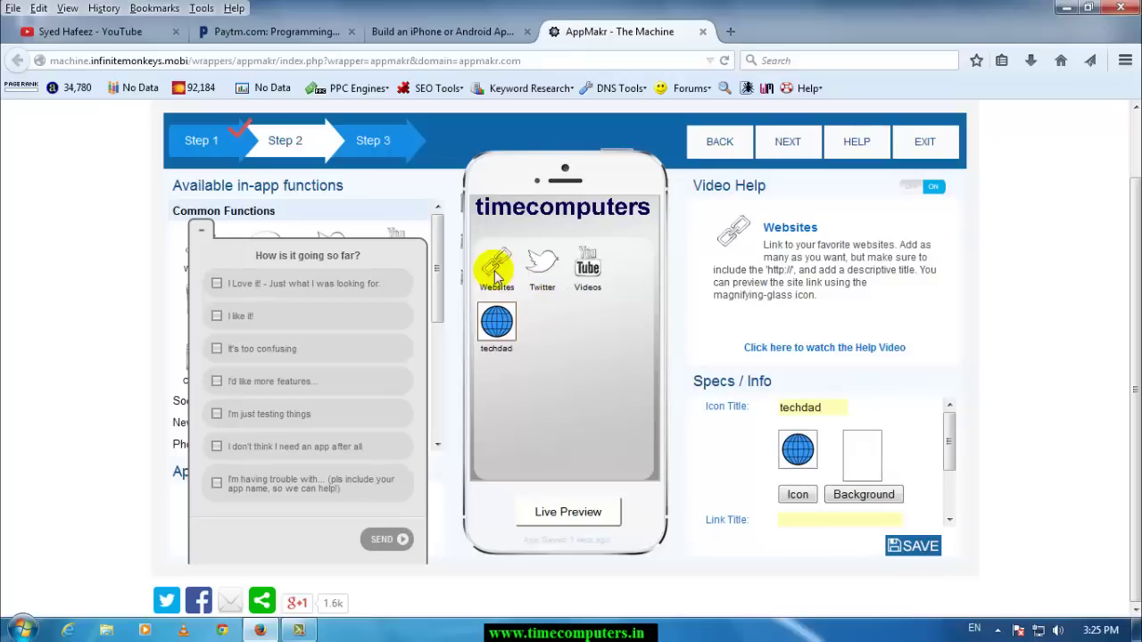
# Open the original Websites function and clear its 'Websites' icon title for telugu
pyautogui.moveTo(500, 273)
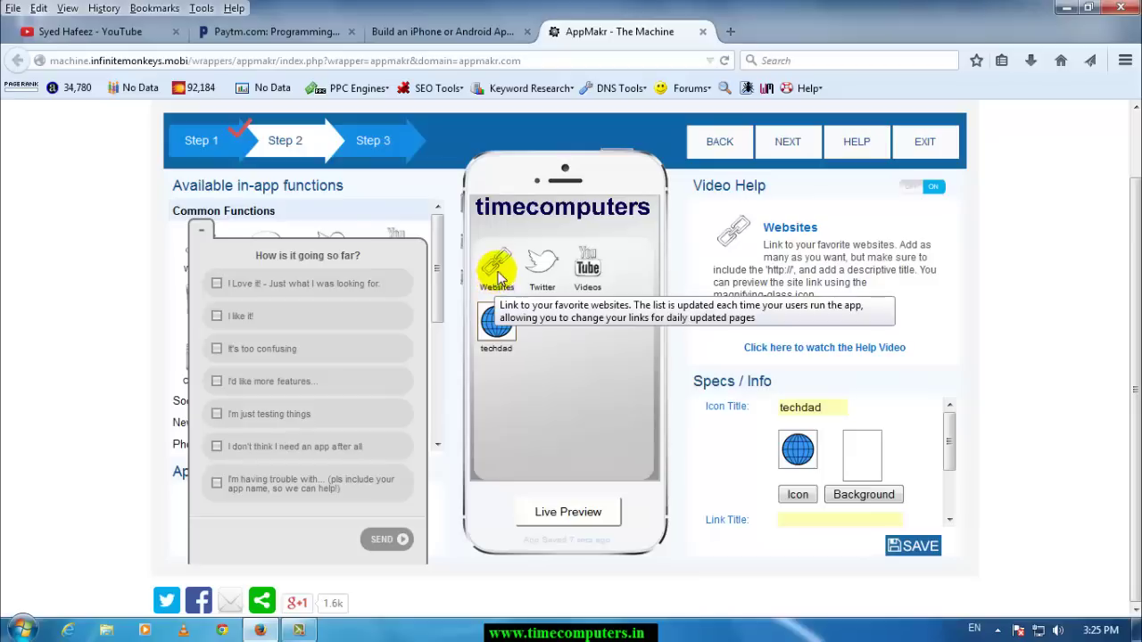
pyautogui.click(500, 276)
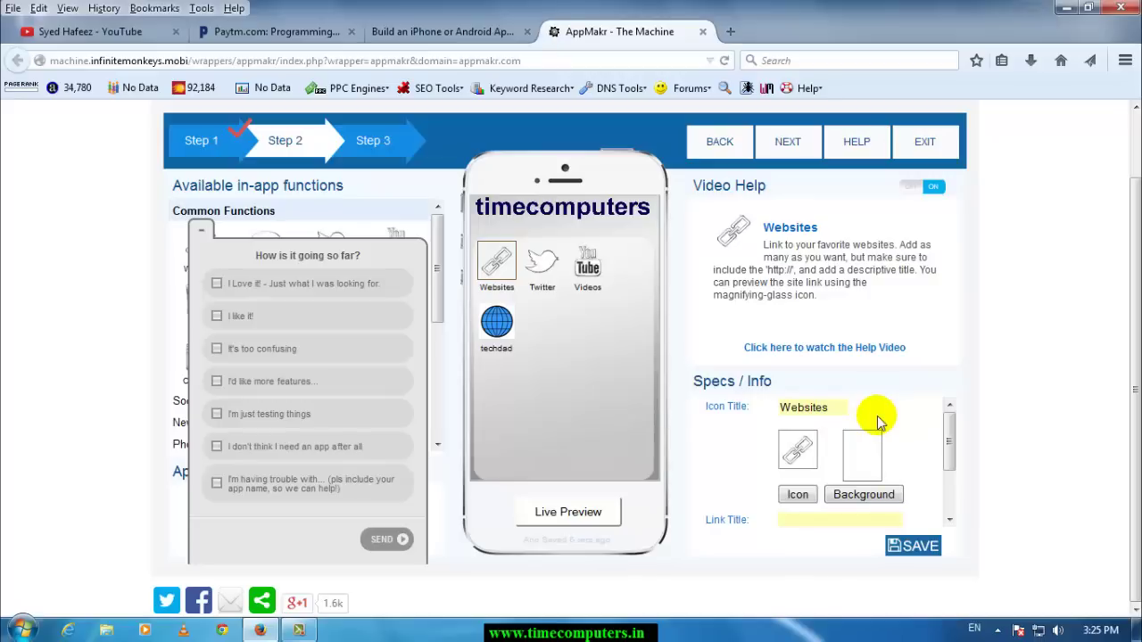
pyautogui.click(843, 406)
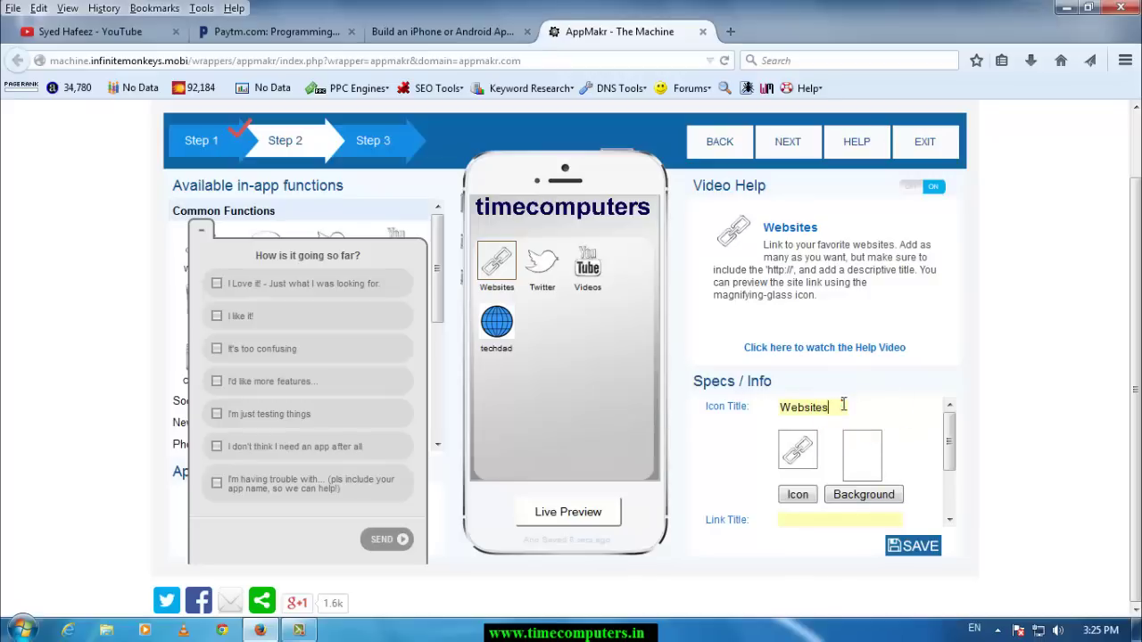
pyautogui.press('BackSpace')
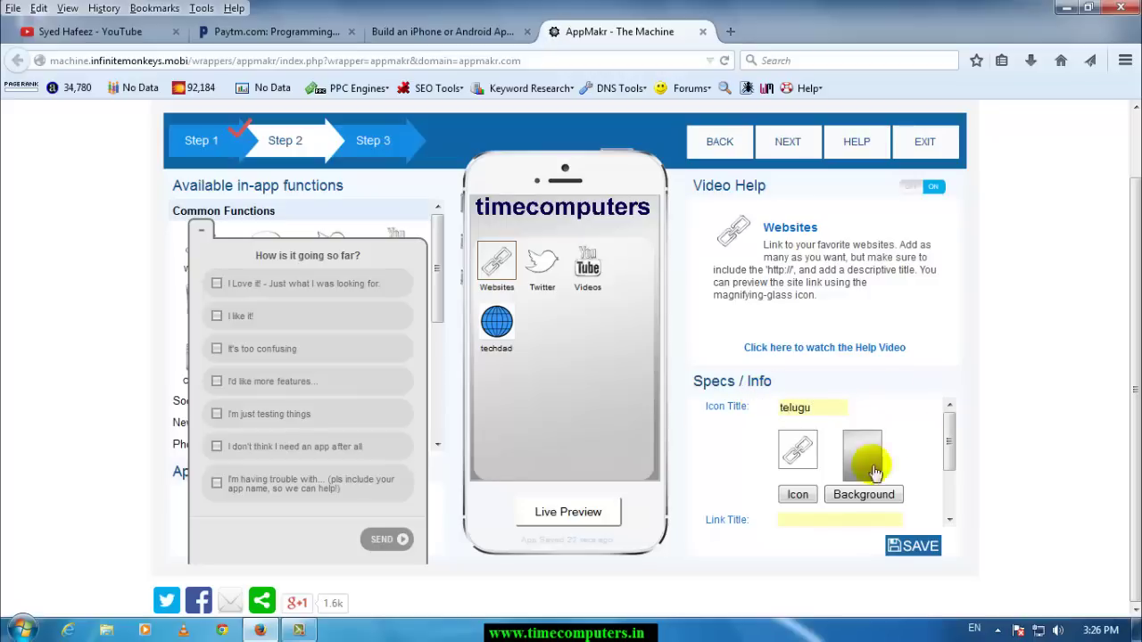
# Swap the telugu link's chain icon for the globe-and-monitor image and save the link
pyautogui.click(796, 498)
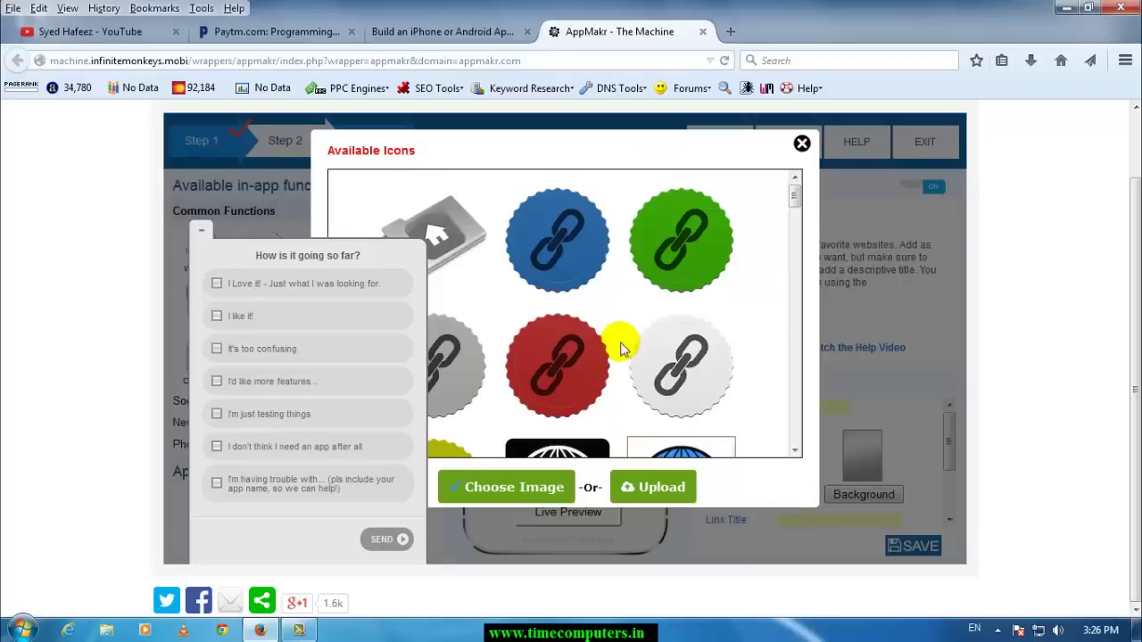
pyautogui.moveTo(794, 195); pyautogui.dragTo(792, 317)
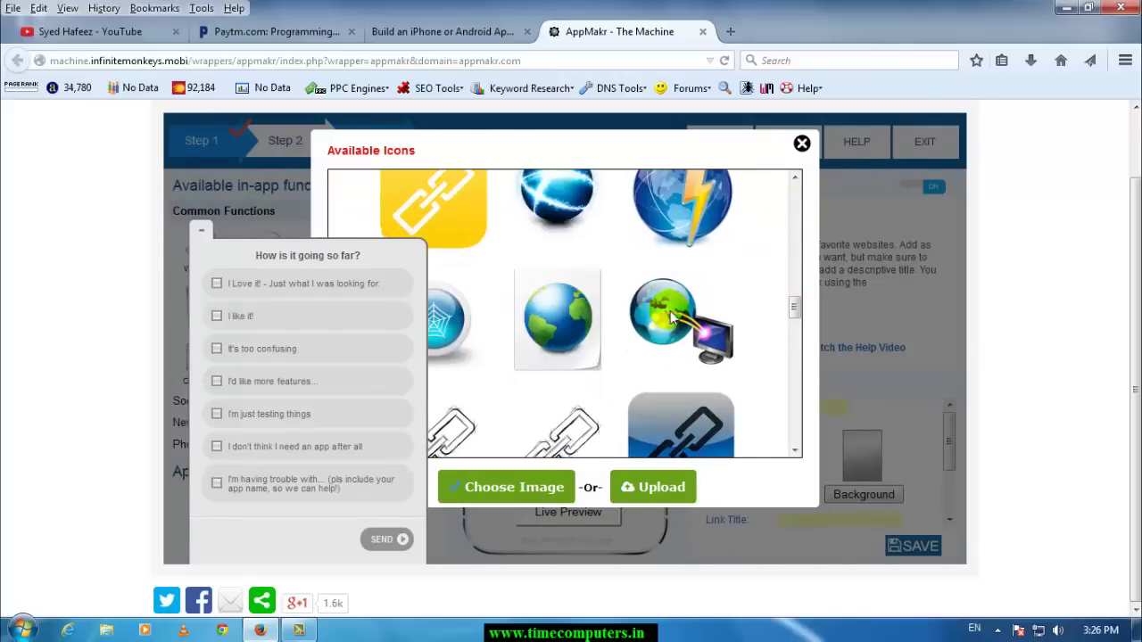
pyautogui.click(523, 493)
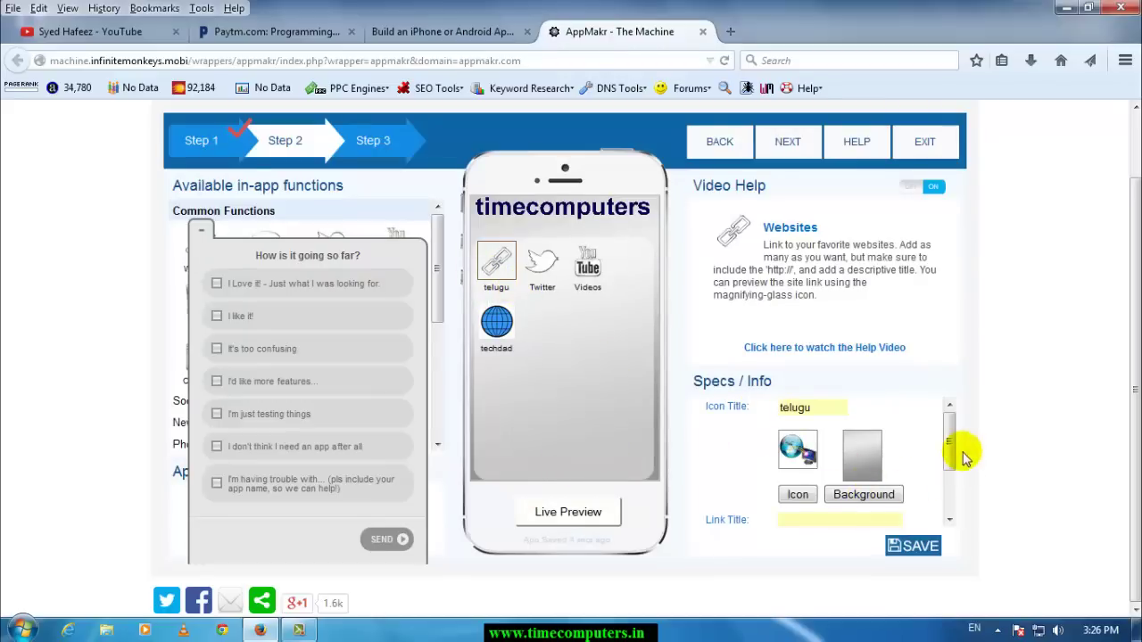
pyautogui.scroll(-1, 947, 443)
pyautogui.scroll(-1, 948, 444)
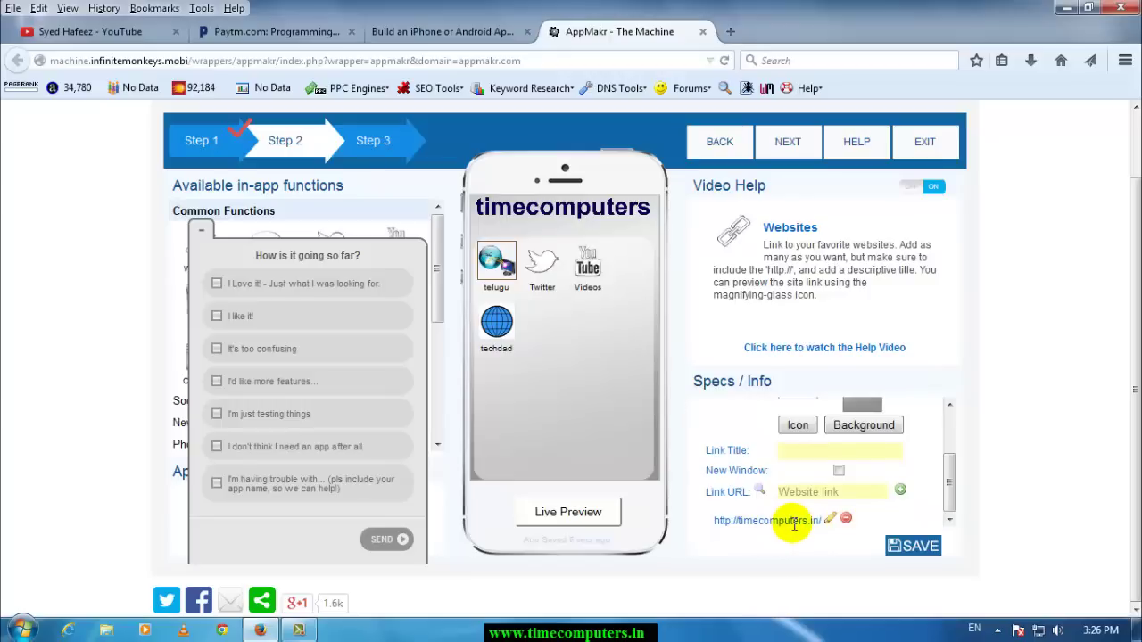
pyautogui.click(919, 549)
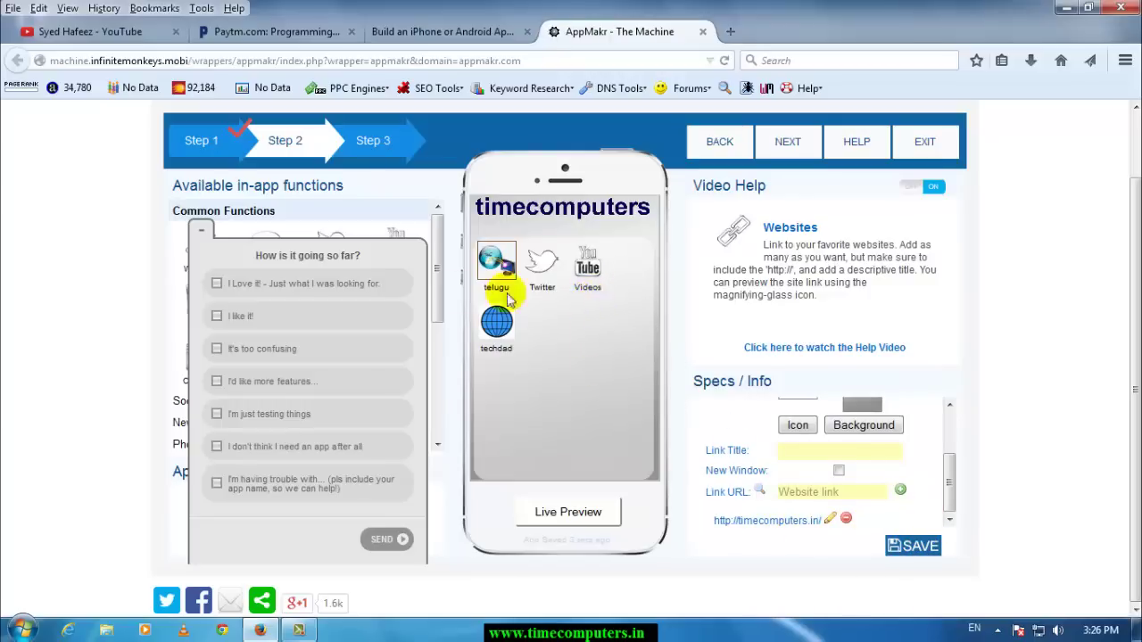
pyautogui.scroll(-2, 440, 327)
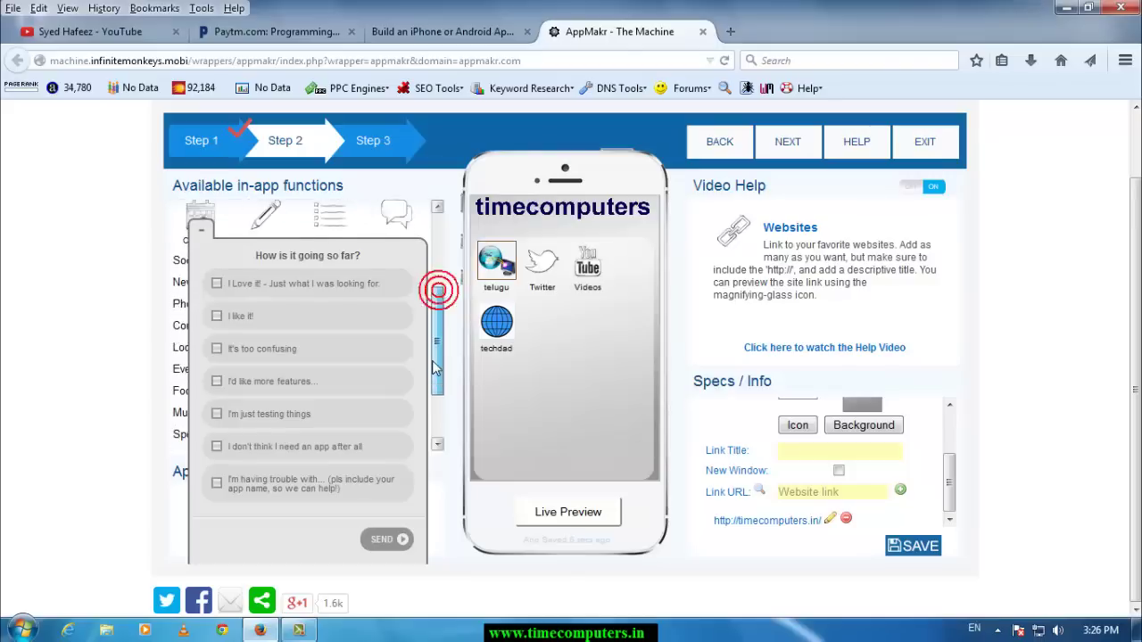
# Collapse the feedback survey popup
pyautogui.scroll(3, 436, 348)
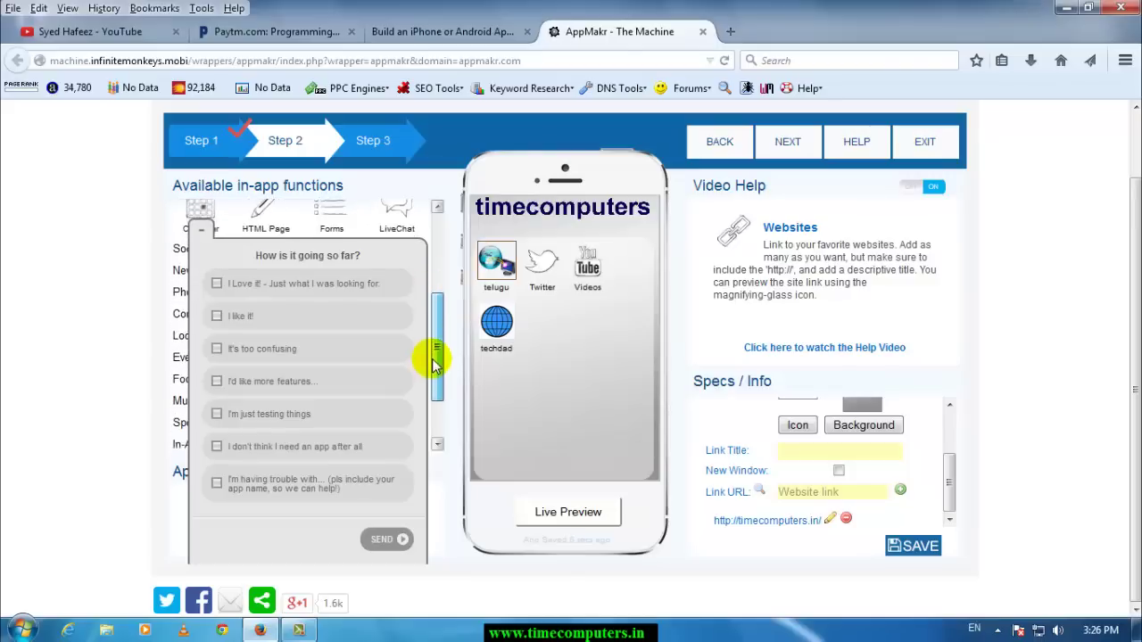
pyautogui.click(201, 232)
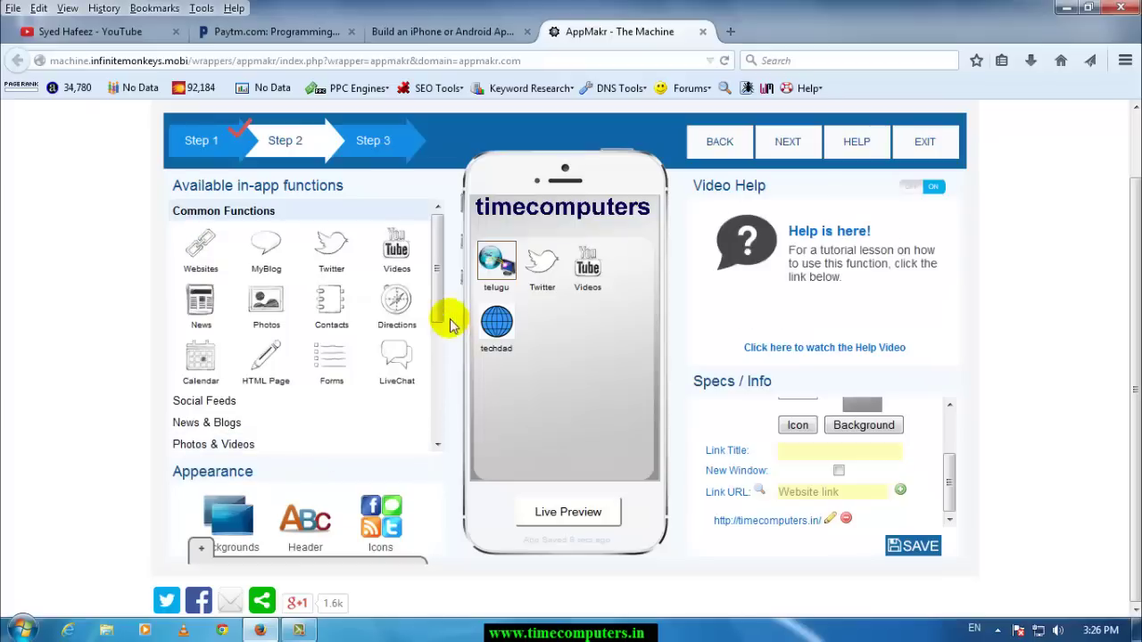
pyautogui.moveTo(438, 303); pyautogui.dragTo(438, 330)
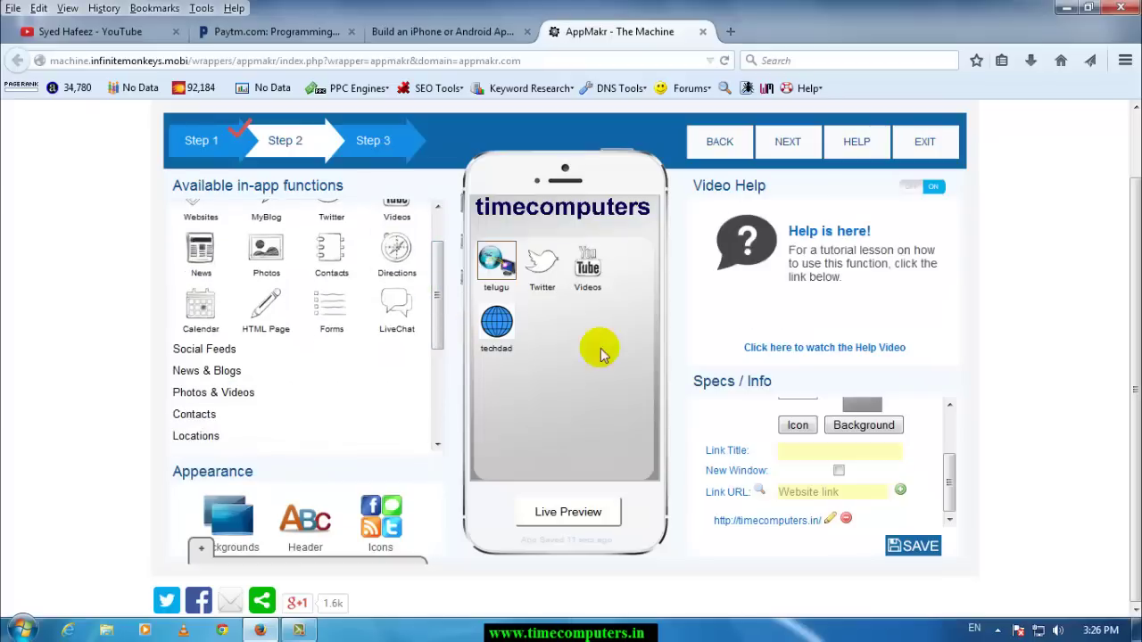
# Choose the circuit-board photo from the Image Library as the app background
pyautogui.click(231, 529)
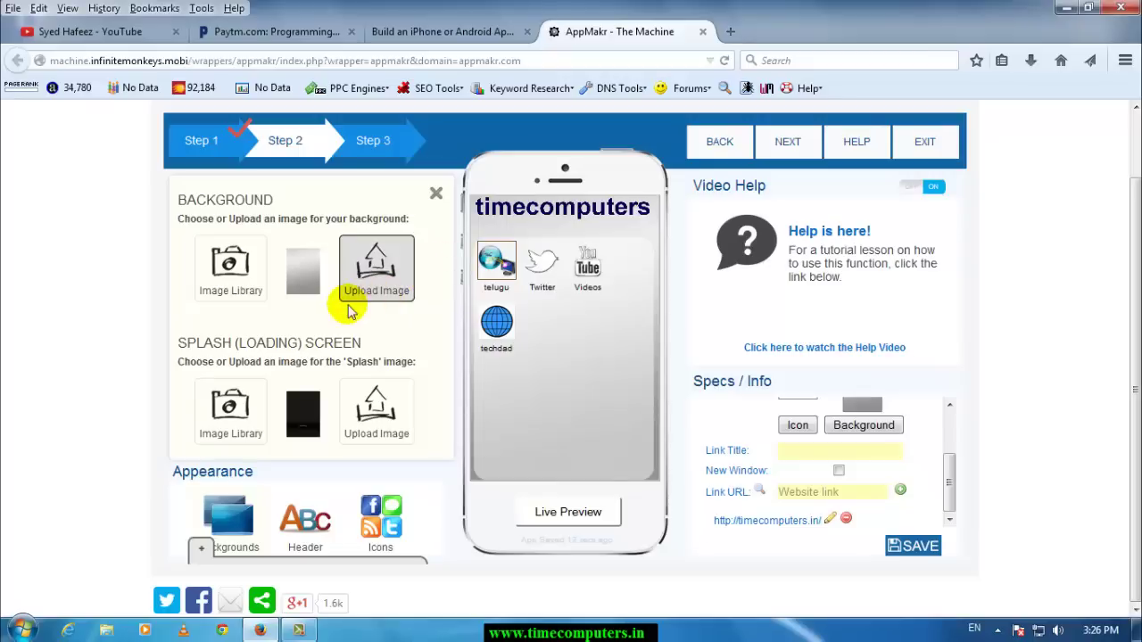
pyautogui.click(239, 290)
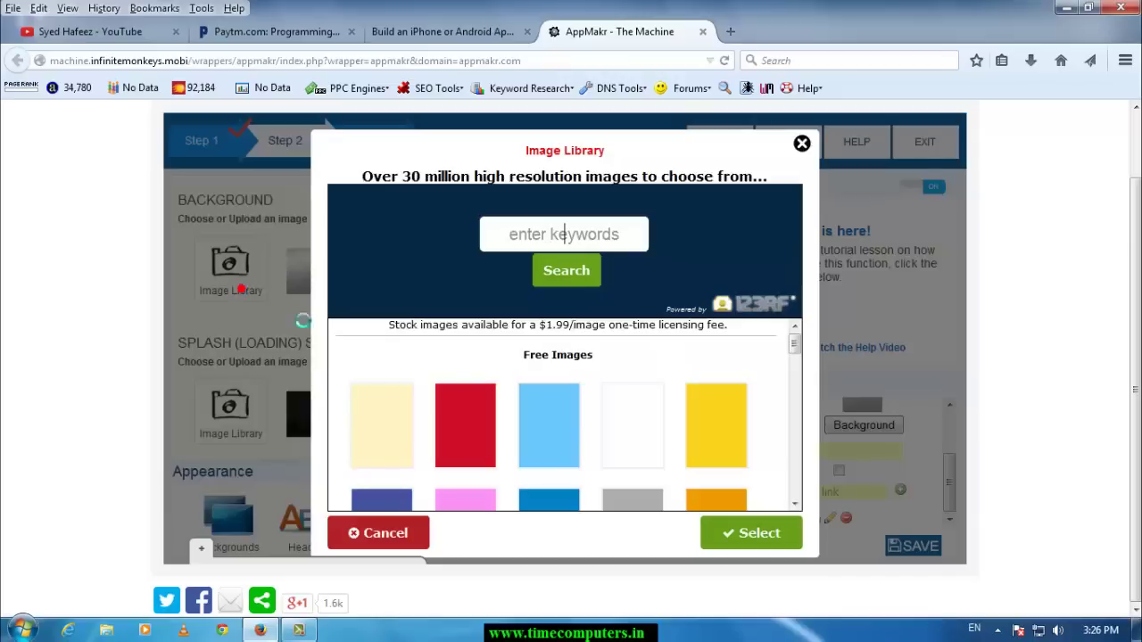
pyautogui.moveTo(795, 346); pyautogui.dragTo(797, 380)
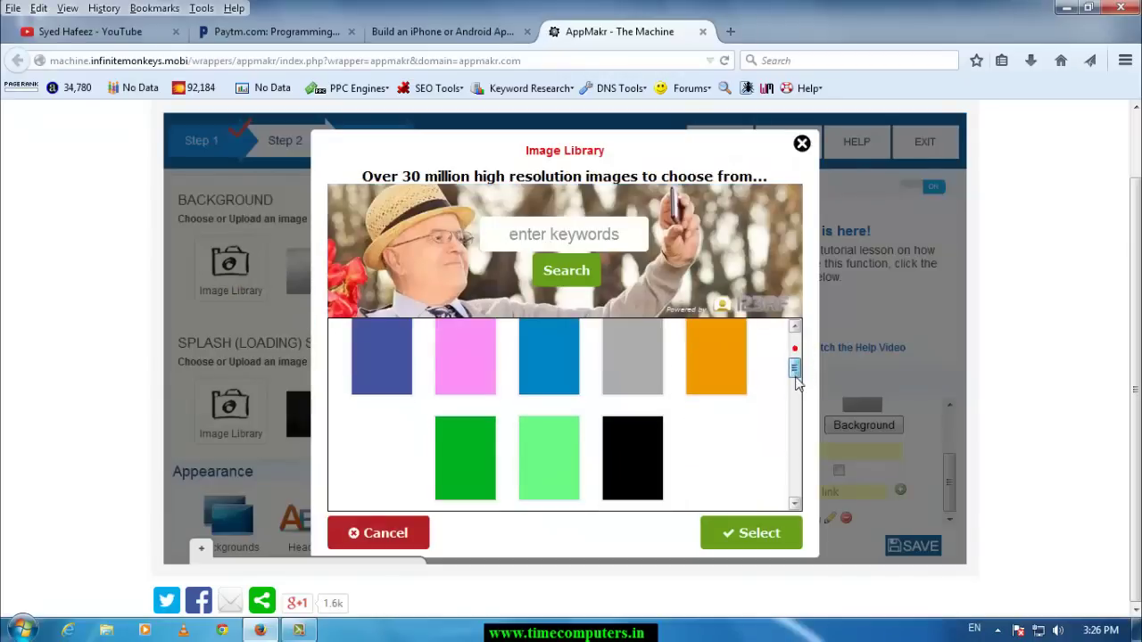
pyautogui.scroll(-1, 725, 400)
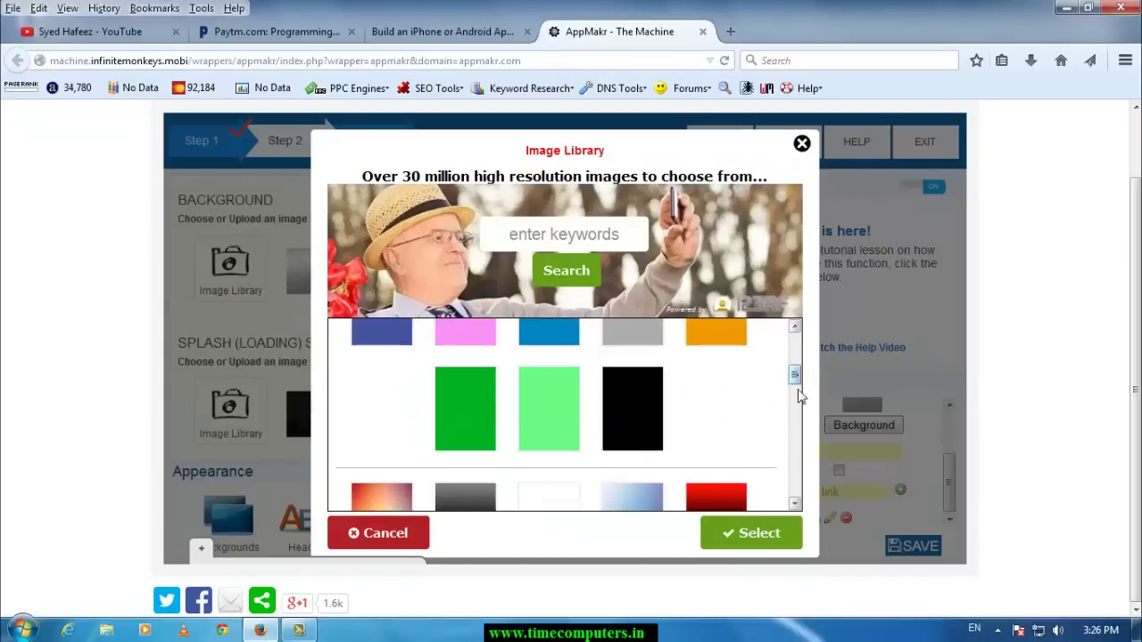
pyautogui.moveTo(796, 374); pyautogui.dragTo(797, 439)
pyautogui.scroll(-2, 795, 441)
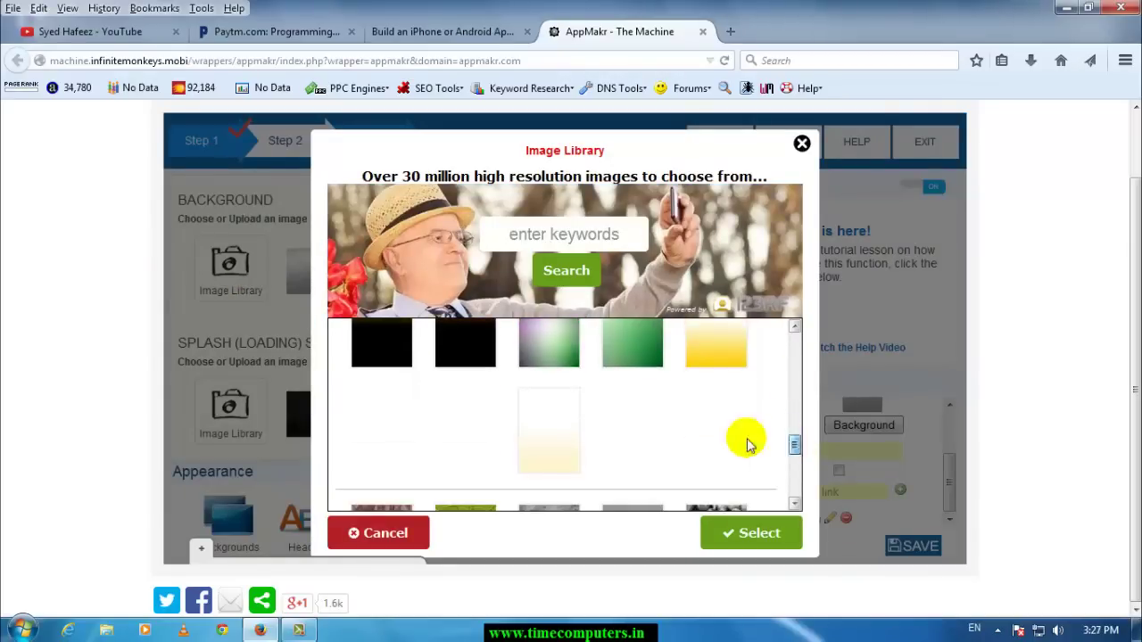
pyautogui.scroll(-2, 797, 462)
pyautogui.scroll(-2, 794, 464)
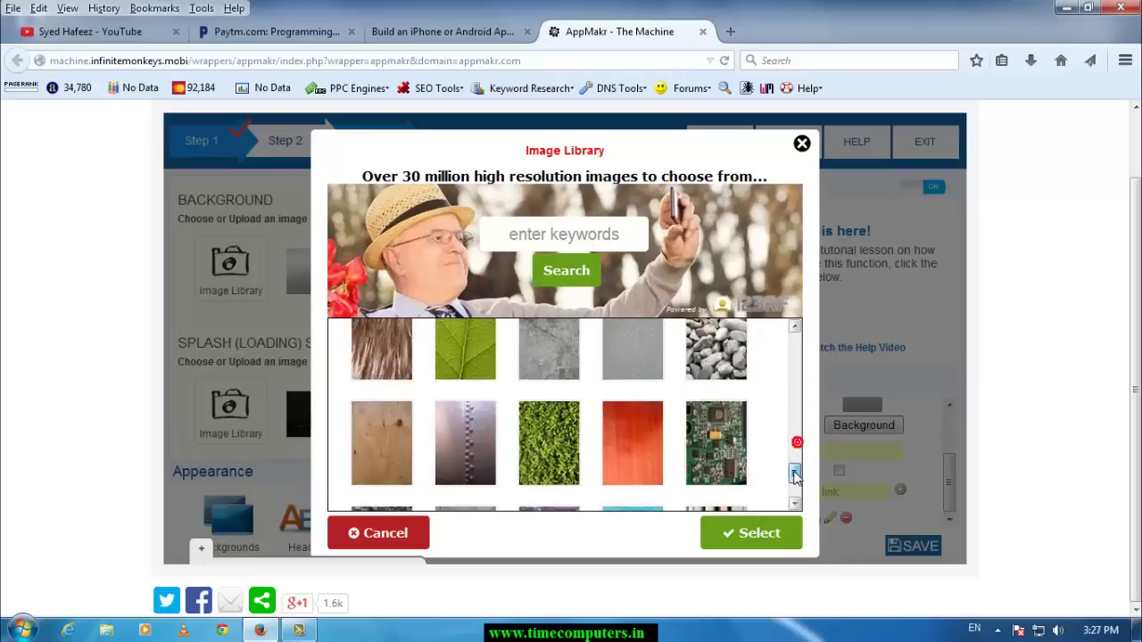
pyautogui.click(725, 446)
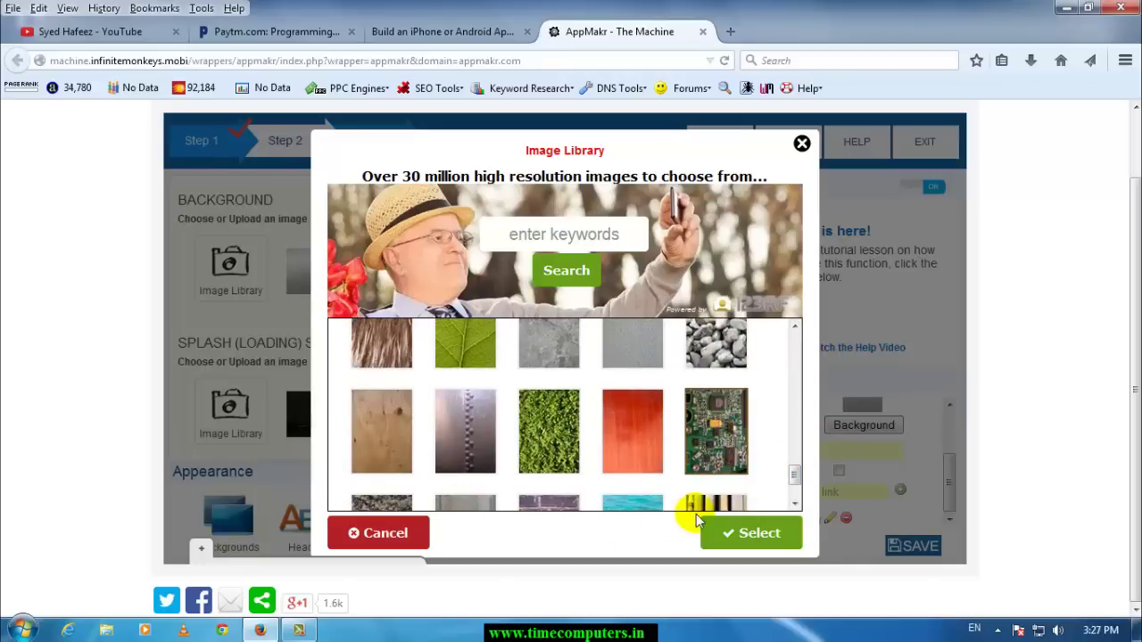
pyautogui.click(750, 536)
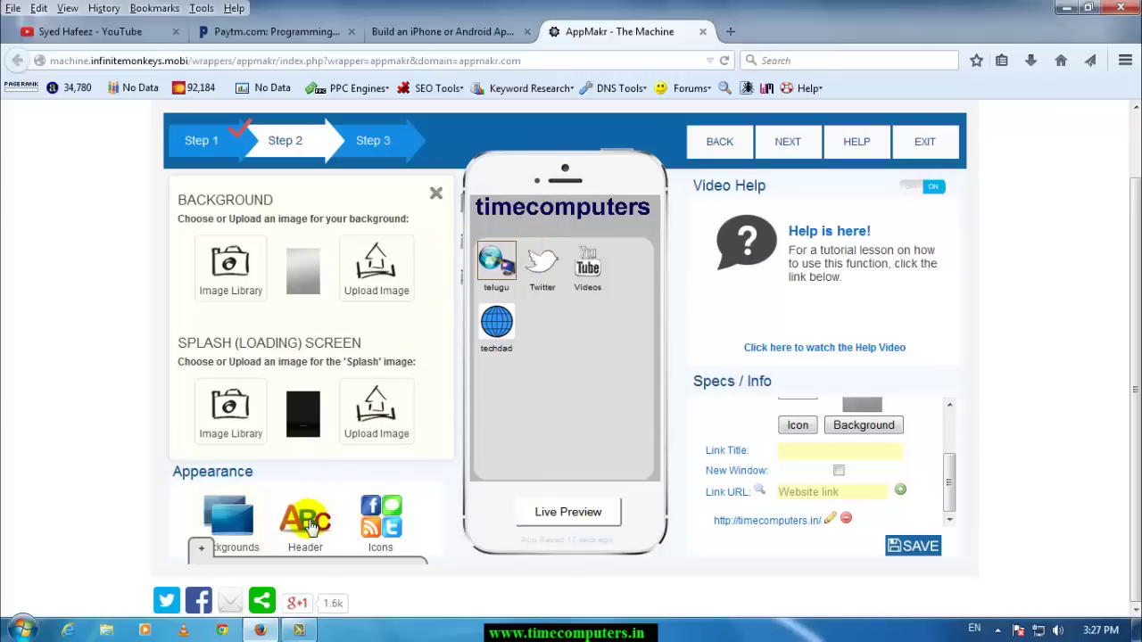
pyautogui.click(307, 526)
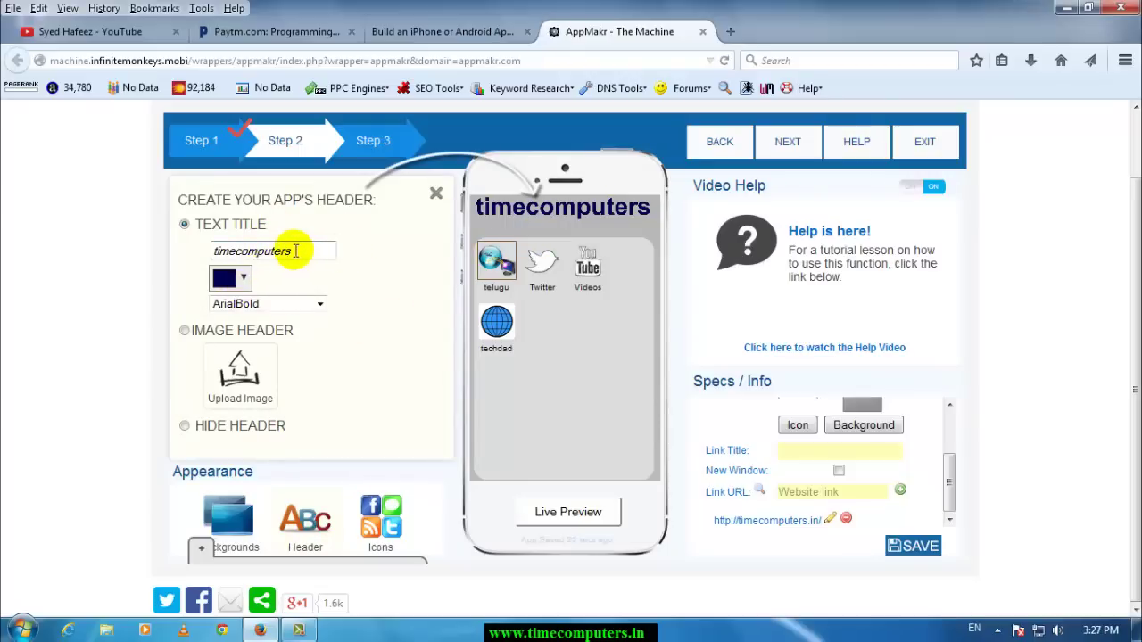
pyautogui.moveTo(299, 251); pyautogui.dragTo(197, 251)
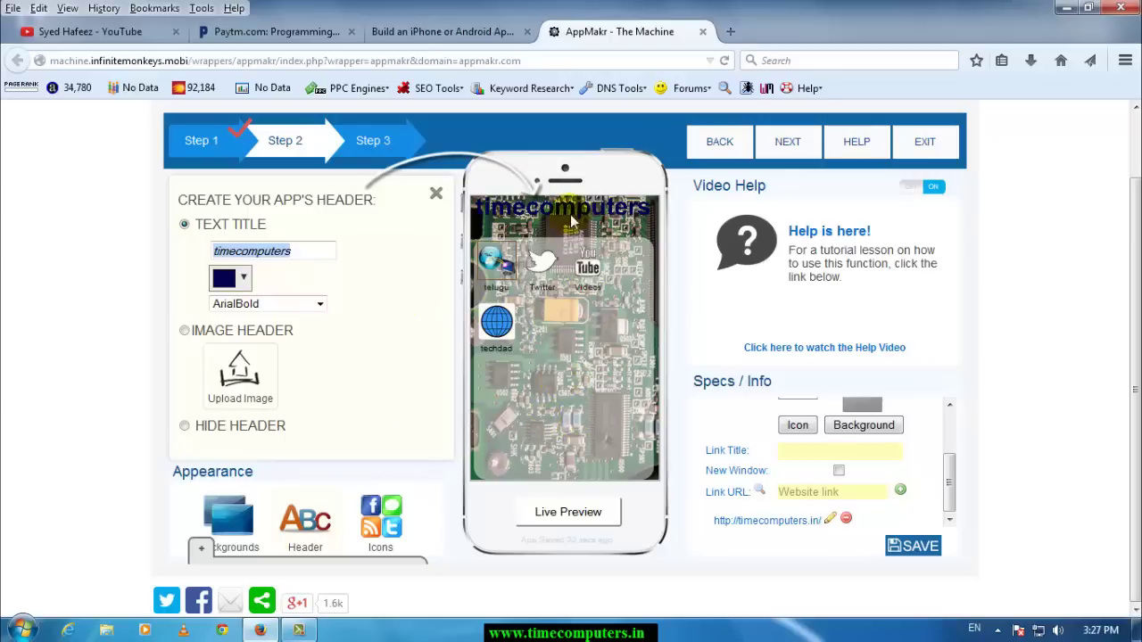
pyautogui.click(232, 516)
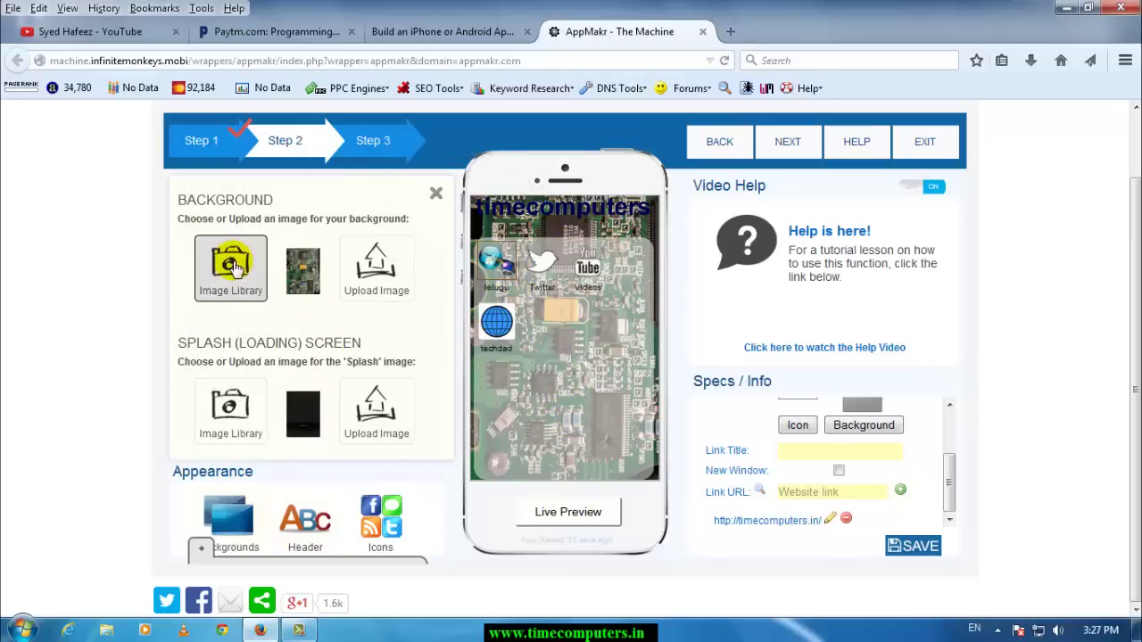
# Replace the circuit-board background with the plain light-blue image from the Image Library
pyautogui.click(229, 263)
pyautogui.click(534, 422)
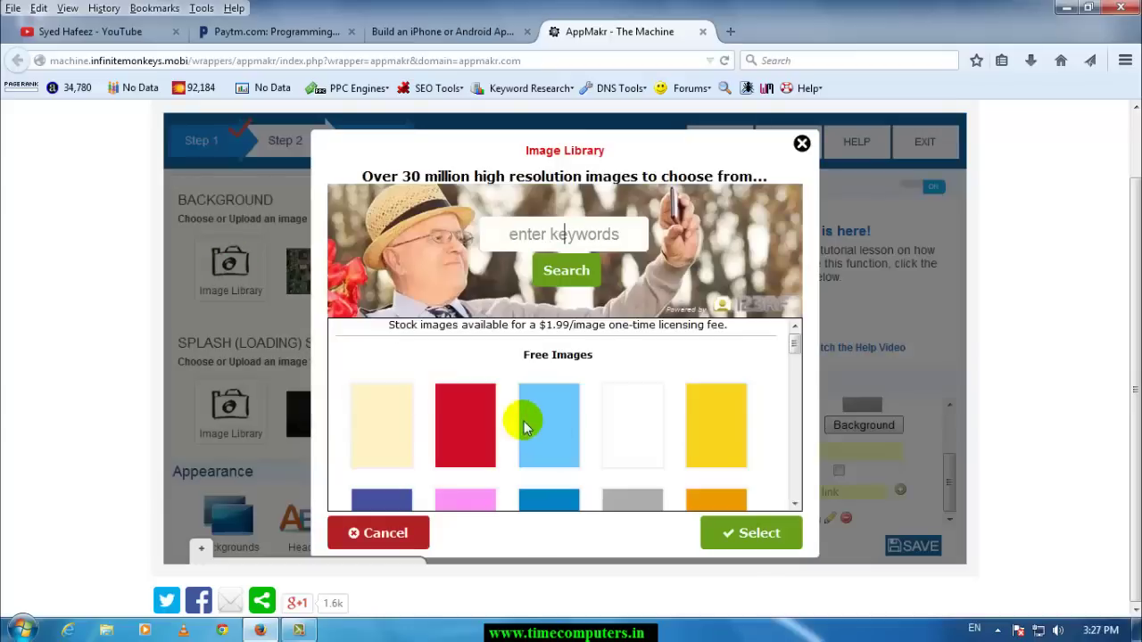
pyautogui.click(757, 528)
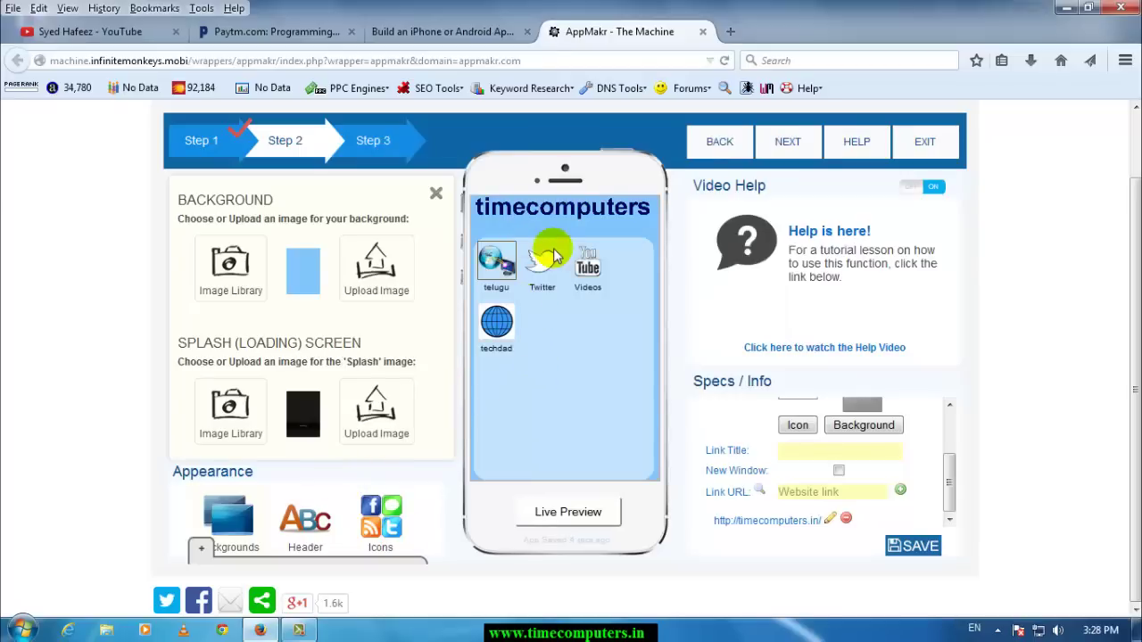
pyautogui.click(317, 530)
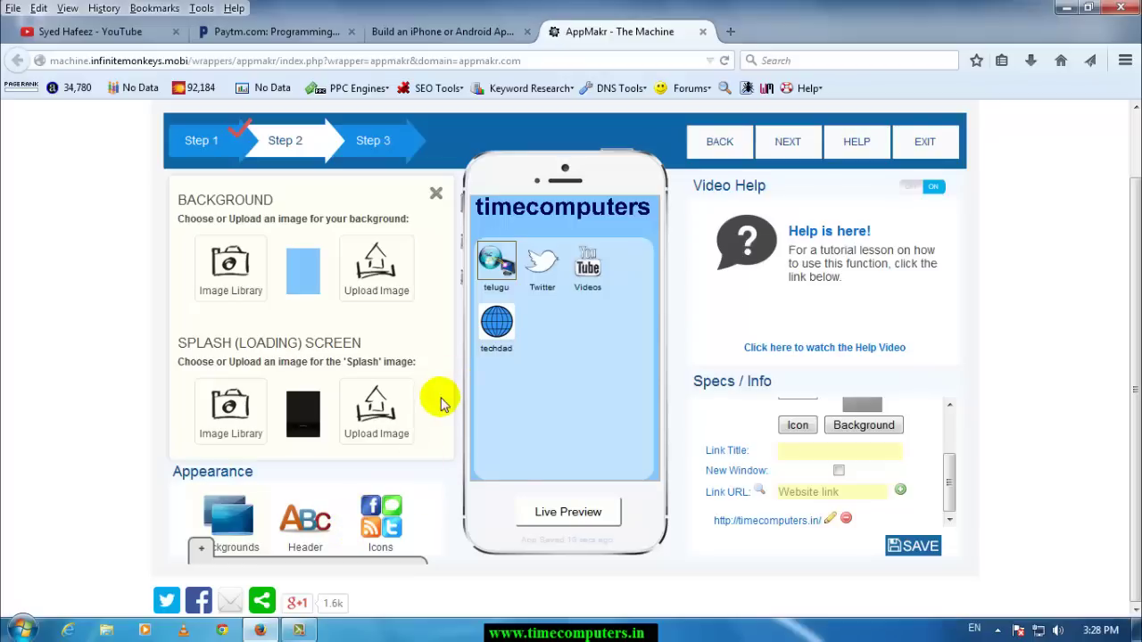
# Move to publishing, review the Project Title, HTML5 Domain and icon sections, then continue
pyautogui.click(795, 143)
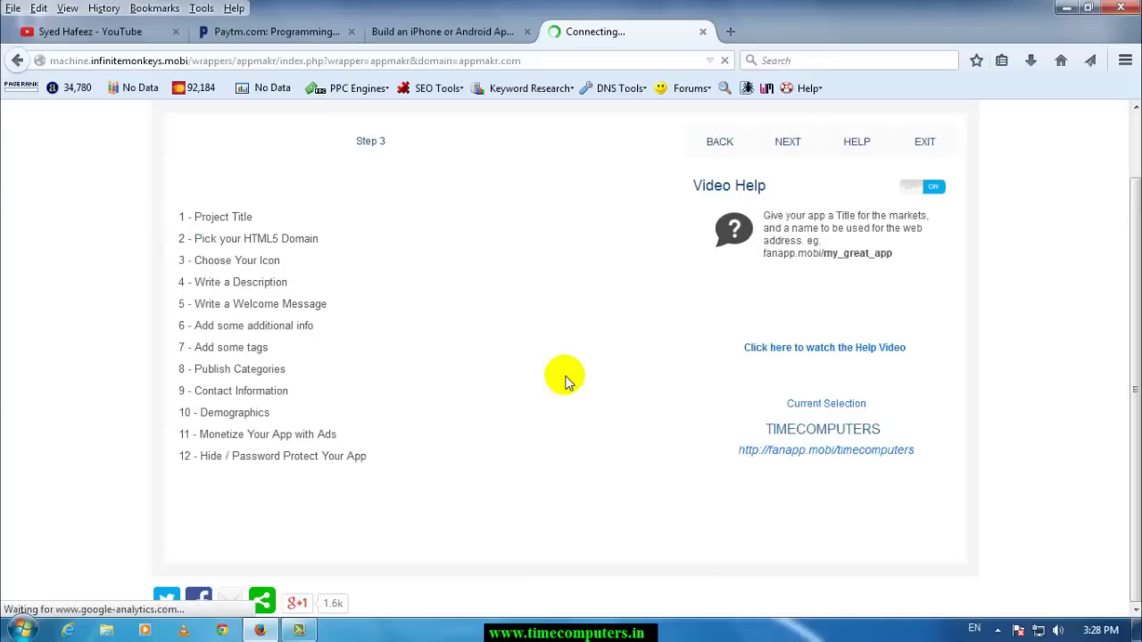
pyautogui.click(246, 226)
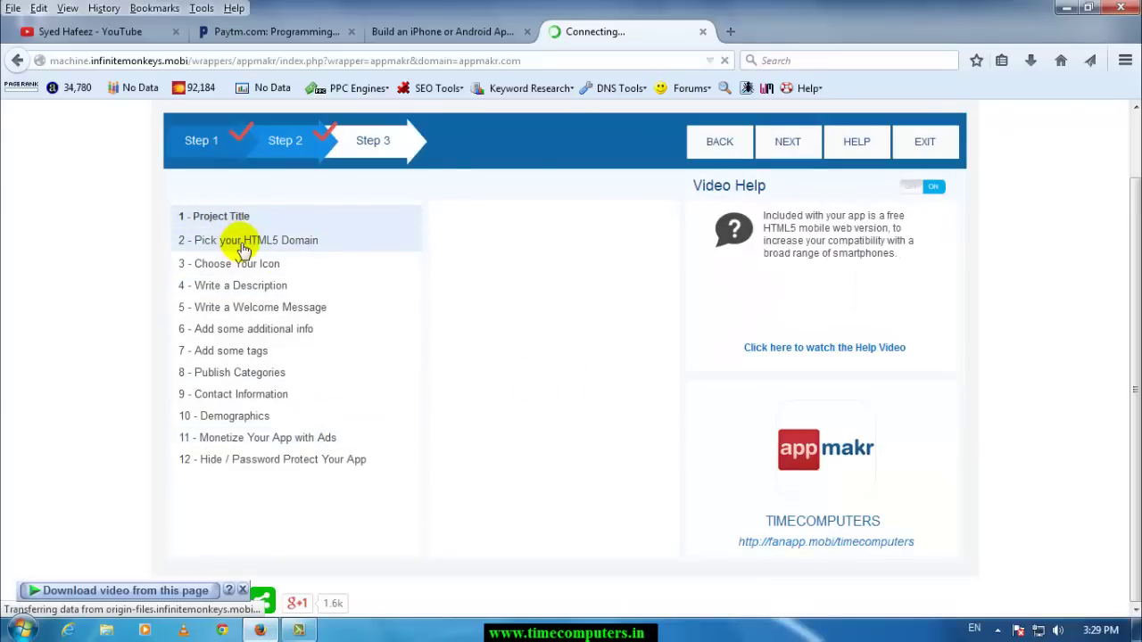
pyautogui.click(292, 248)
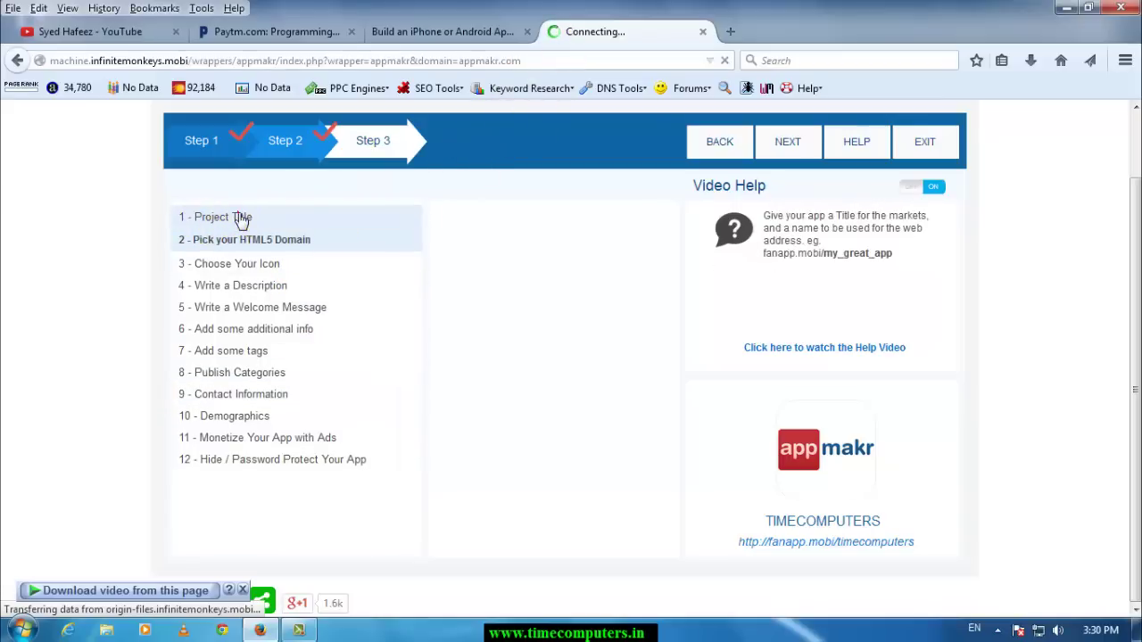
pyautogui.click(240, 219)
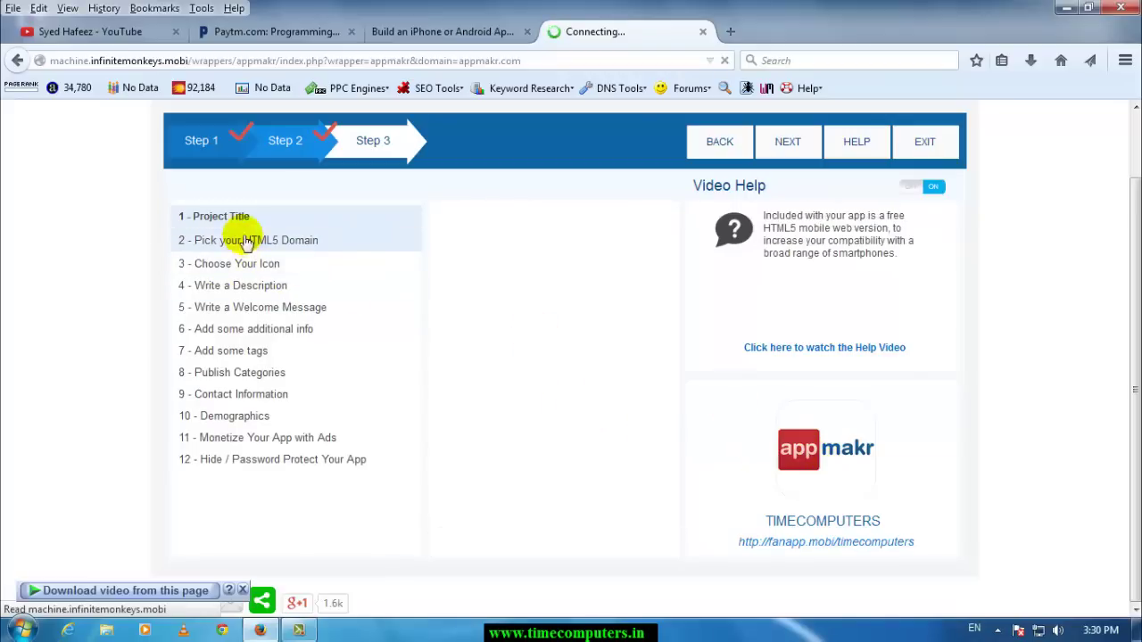
pyautogui.click(245, 268)
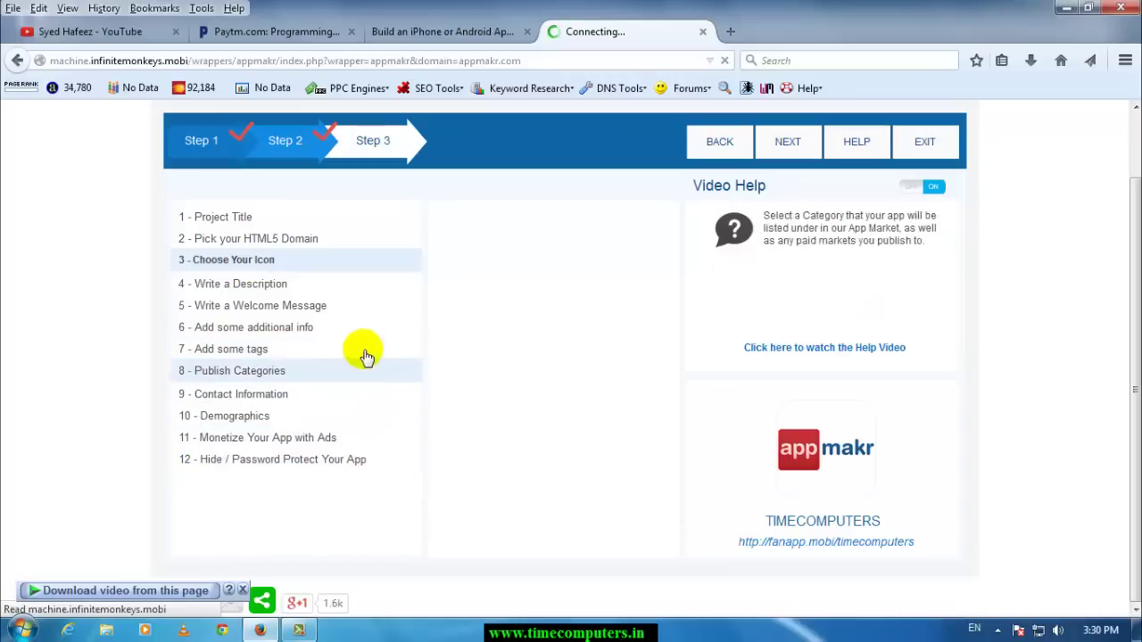
pyautogui.click(787, 145)
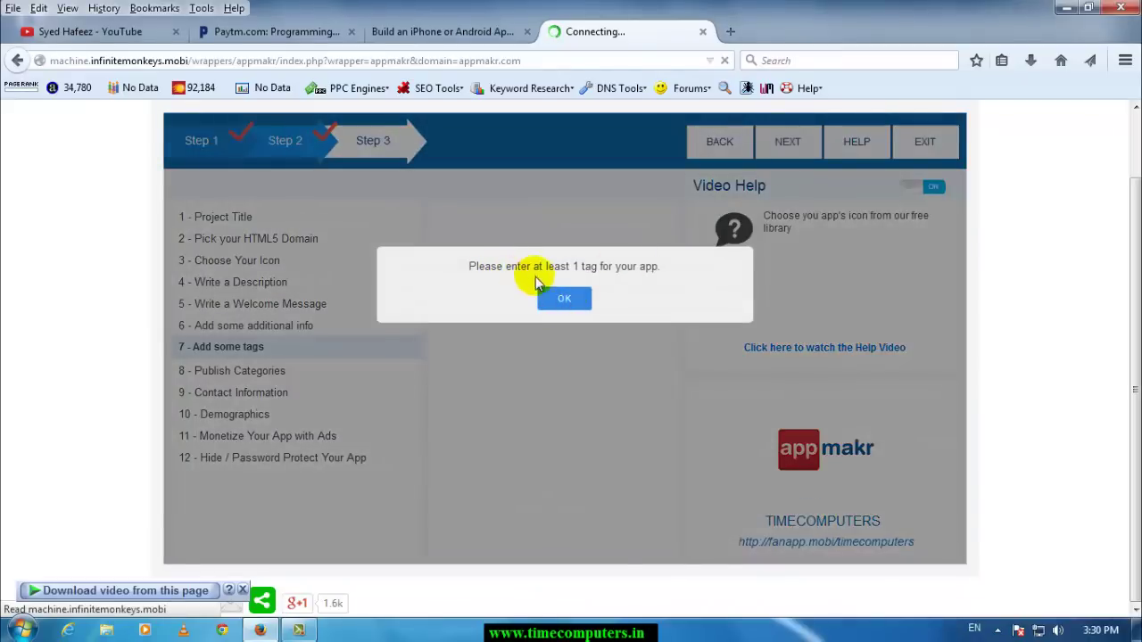
# Dismiss the tag warning and add tags 'c in telugu c in telugu', 'excel telugu app', 'c telugu app'
pyautogui.click(559, 302)
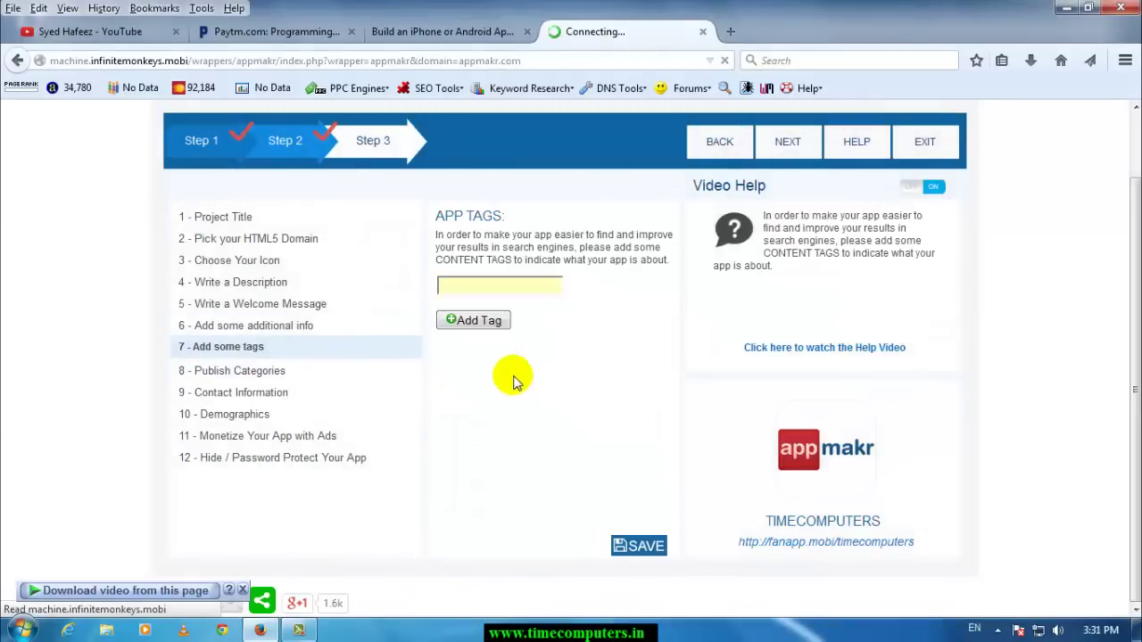
pyautogui.click(501, 285)
pyautogui.write('c in tel')
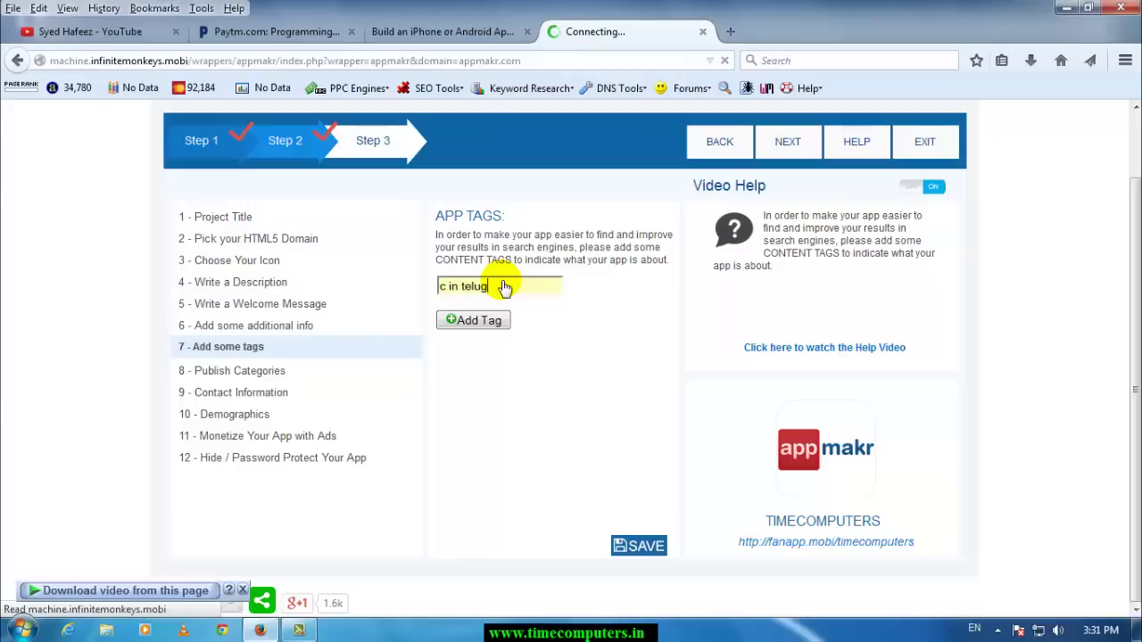
pyautogui.write('ug')
pyautogui.press('Return')
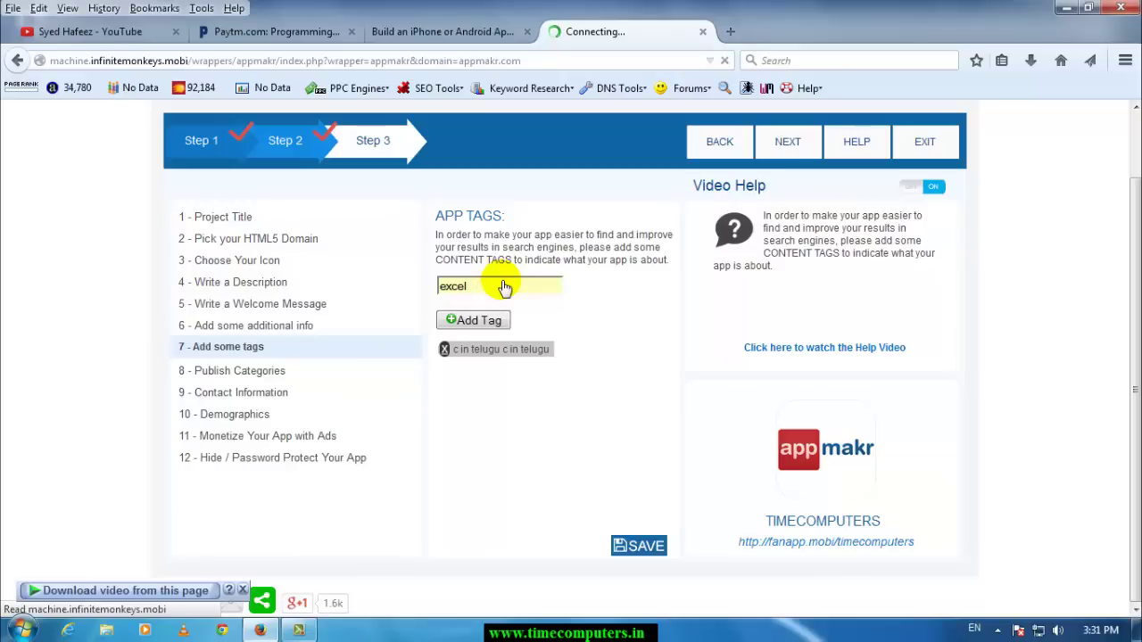
pyautogui.write(' telugu app')
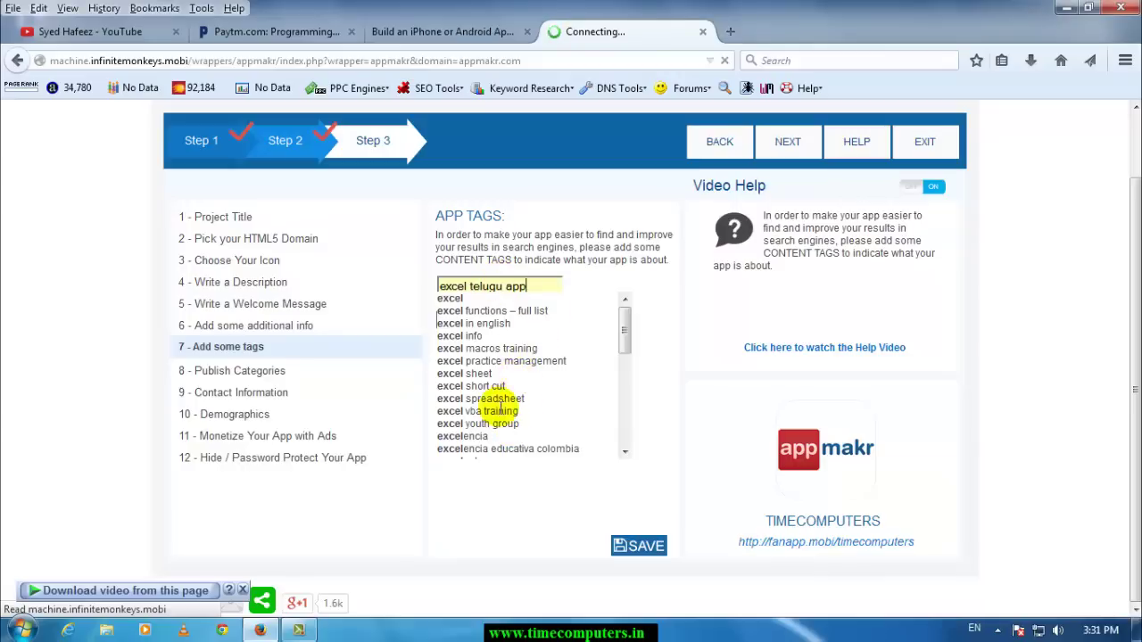
pyautogui.click(535, 290)
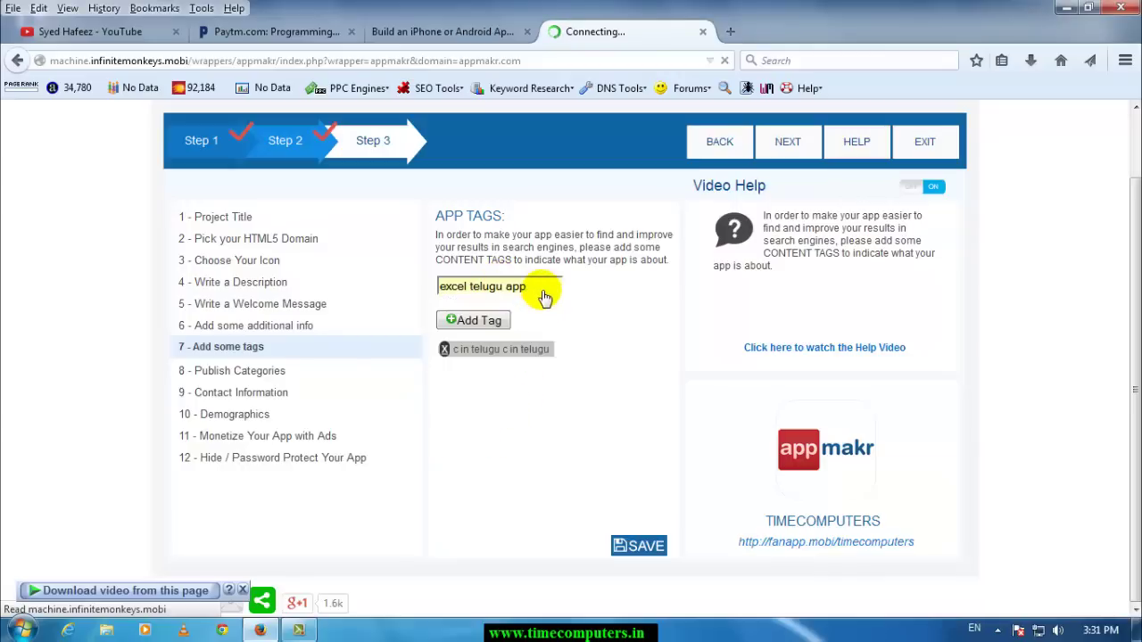
pyautogui.press('Return')
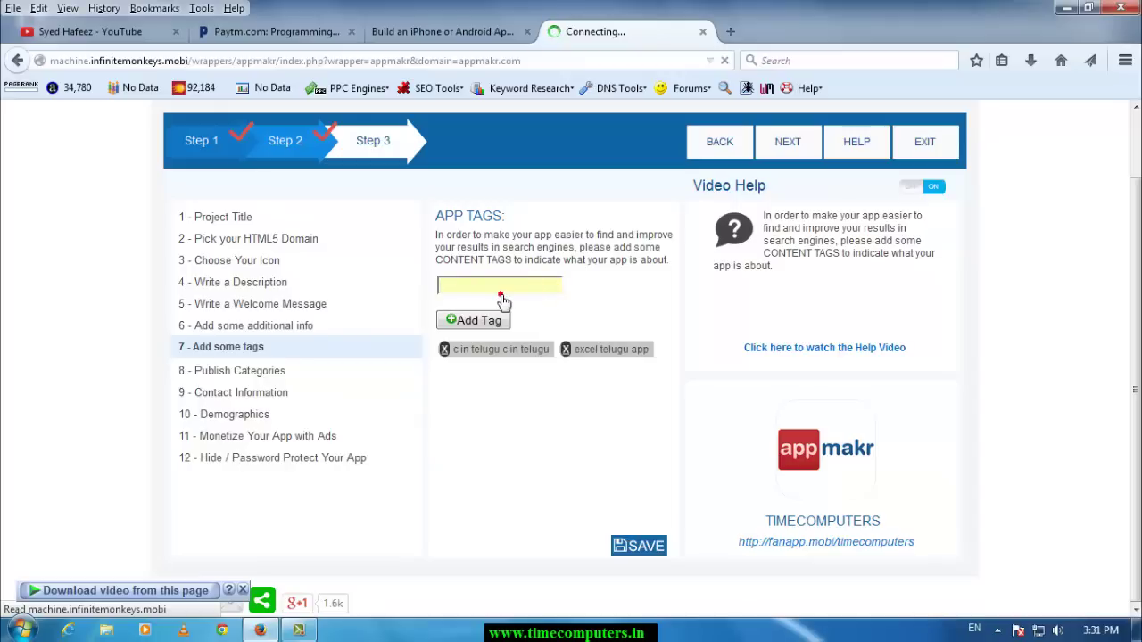
pyautogui.click(501, 296)
pyautogui.write('c telugu app')
pyautogui.click(498, 323)
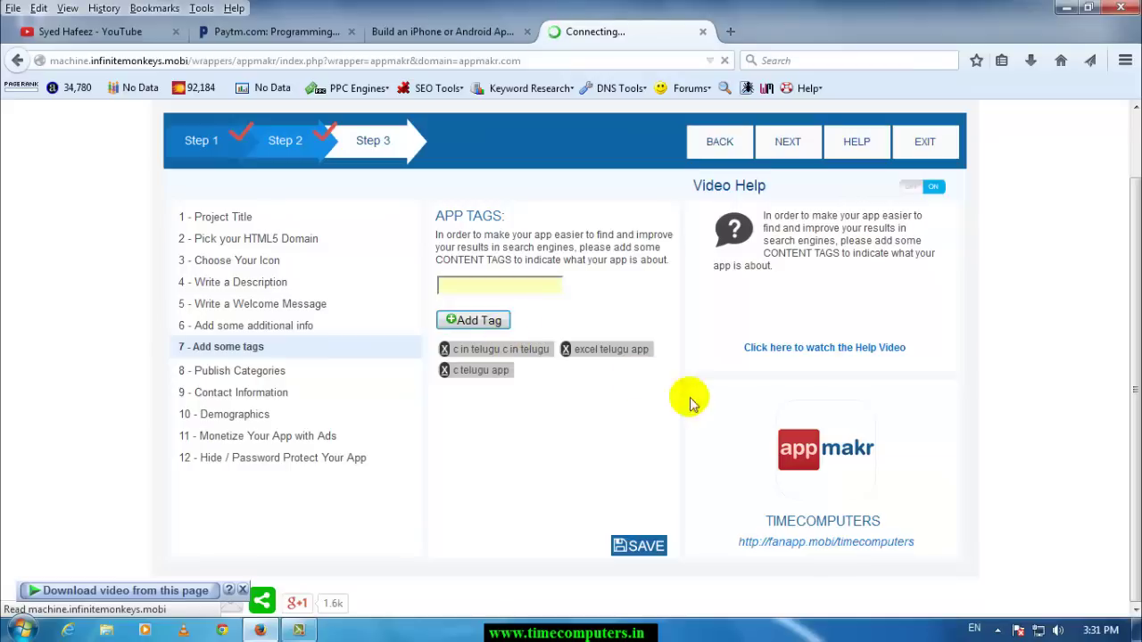
pyautogui.click(250, 238)
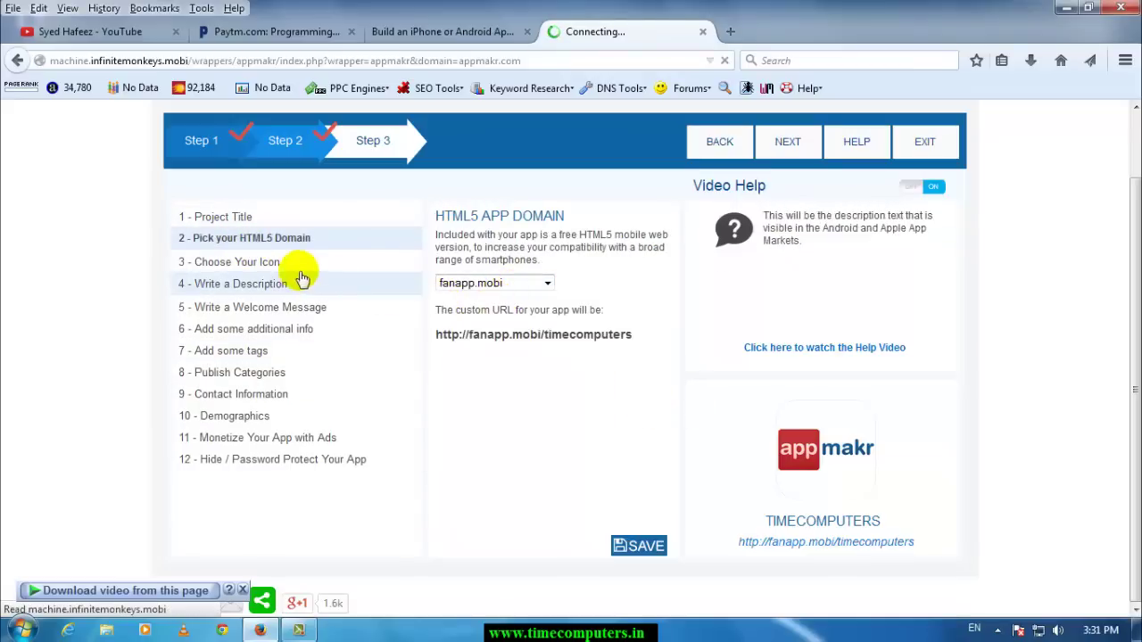
pyautogui.click(548, 284)
pyautogui.scroll(-2, 506, 459)
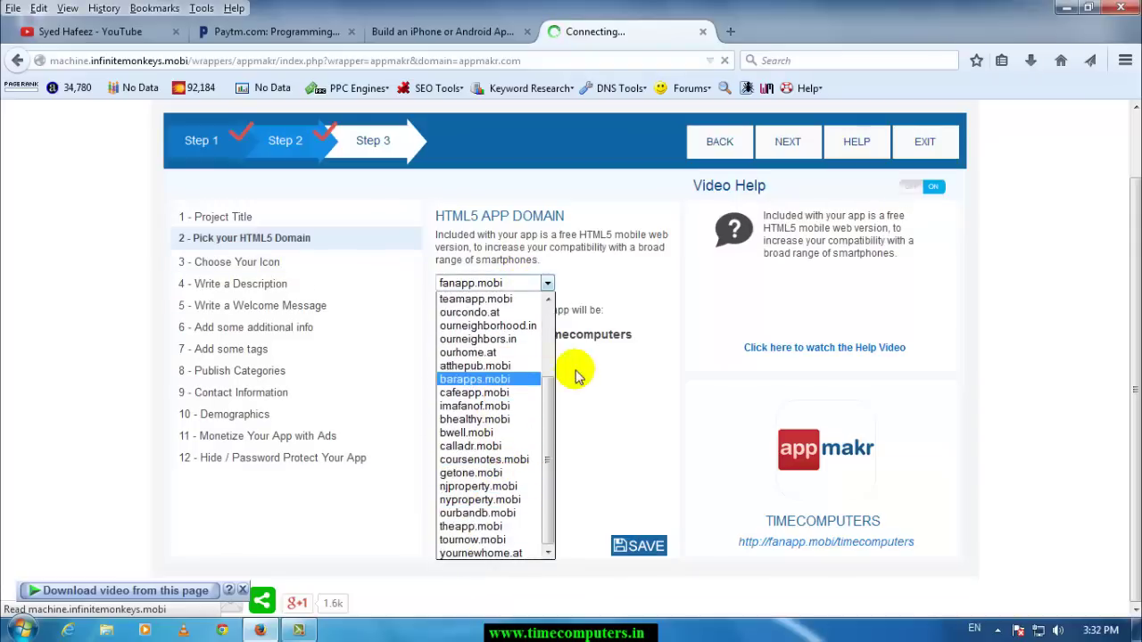
pyautogui.moveTo(542, 434); pyautogui.dragTo(551, 352)
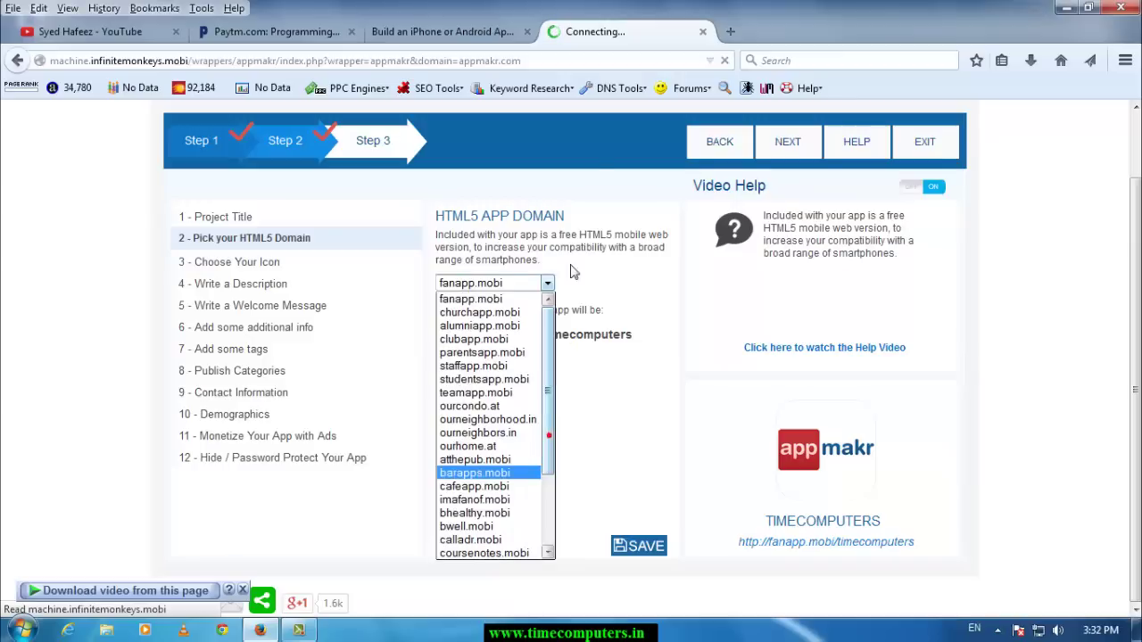
pyautogui.click(635, 226)
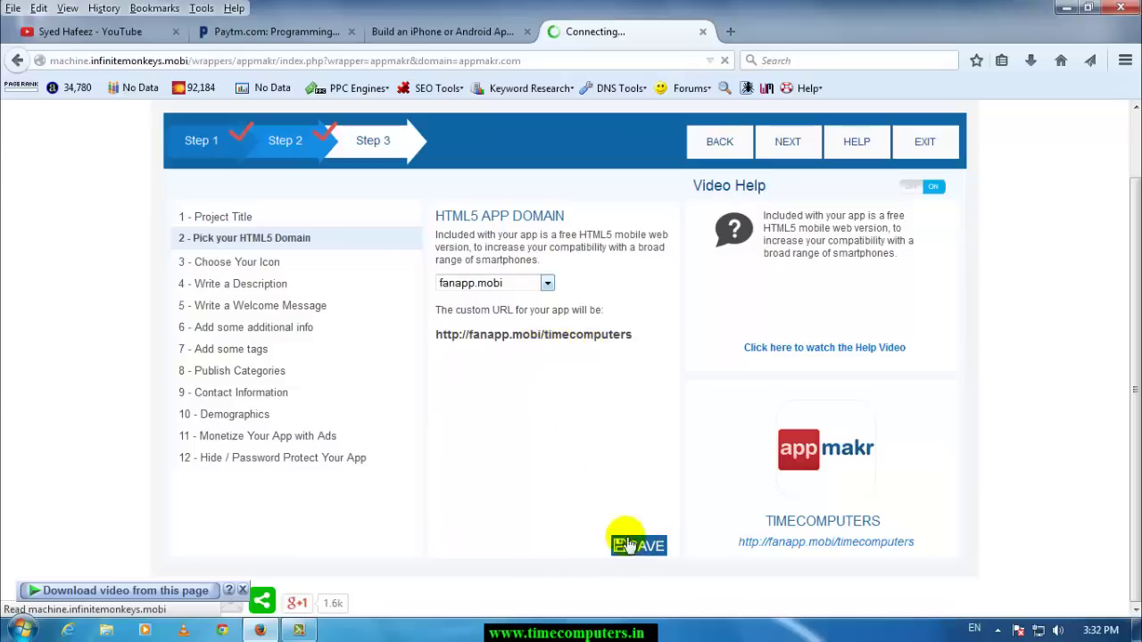
# Browse the free icon library in the Choose Your Icon step for a Tech icon
pyautogui.click(252, 272)
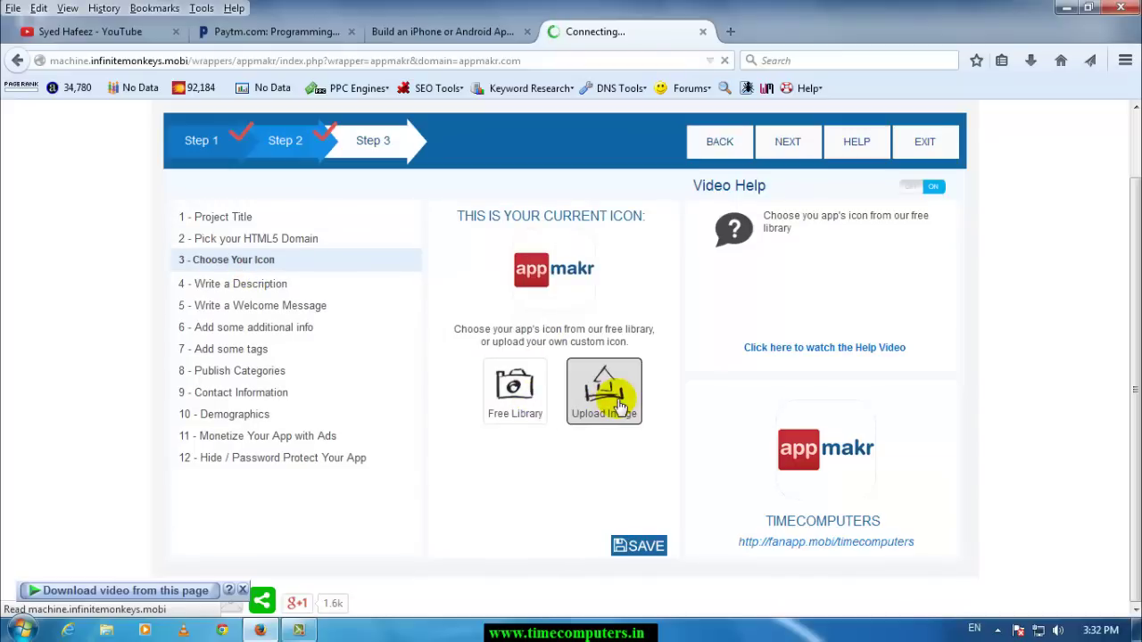
pyautogui.click(523, 397)
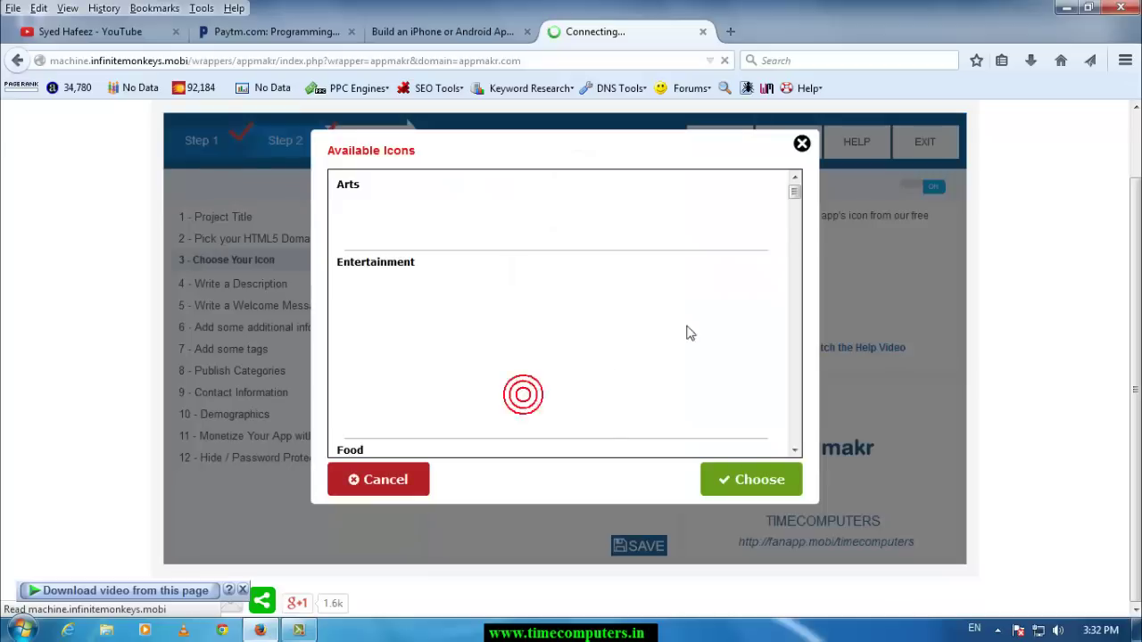
pyautogui.moveTo(794, 191); pyautogui.dragTo(811, 316)
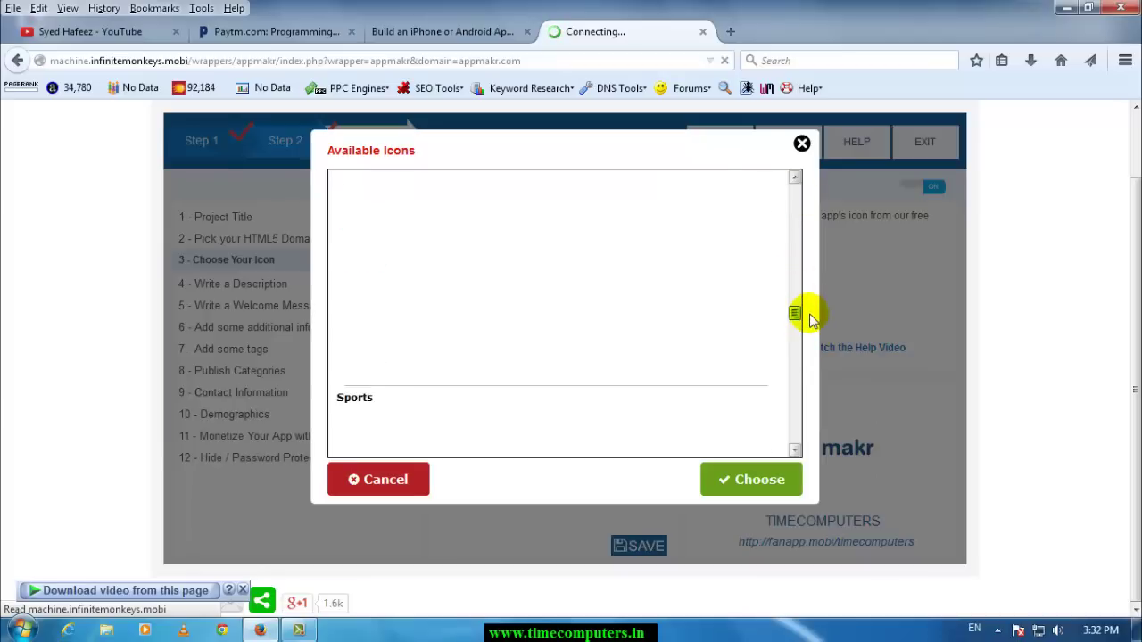
pyautogui.click(795, 178)
pyautogui.moveTo(795, 179)
pyautogui.mouseDown()
pyautogui.moveTo(814, 271)
pyautogui.moveTo(798, 329)
pyautogui.mouseUp()
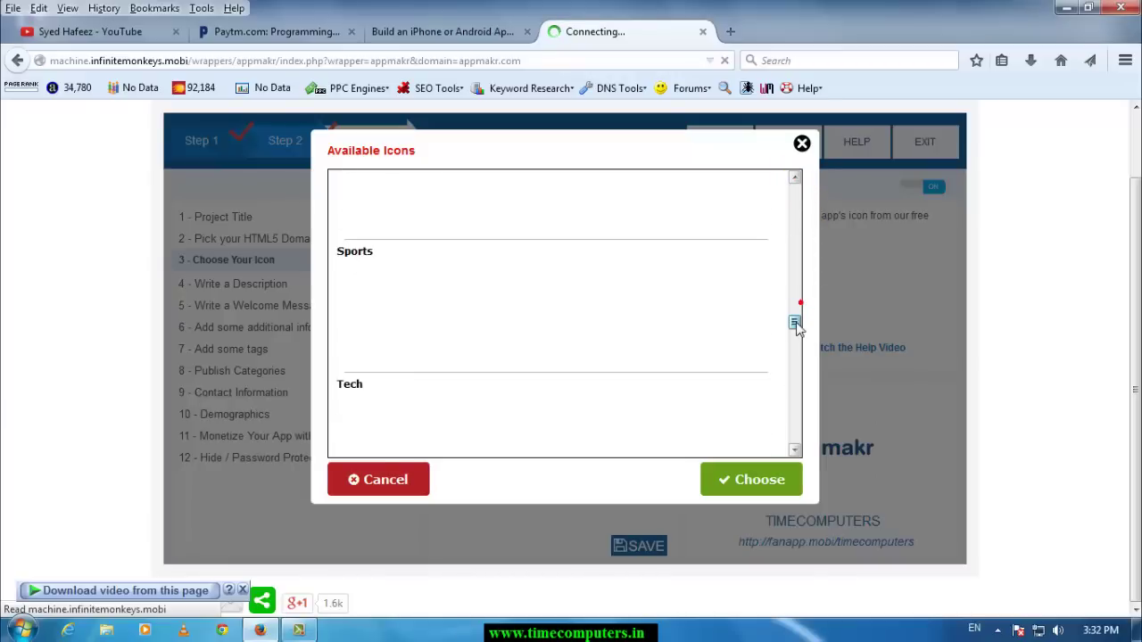
pyautogui.scroll(-1, 670, 410)
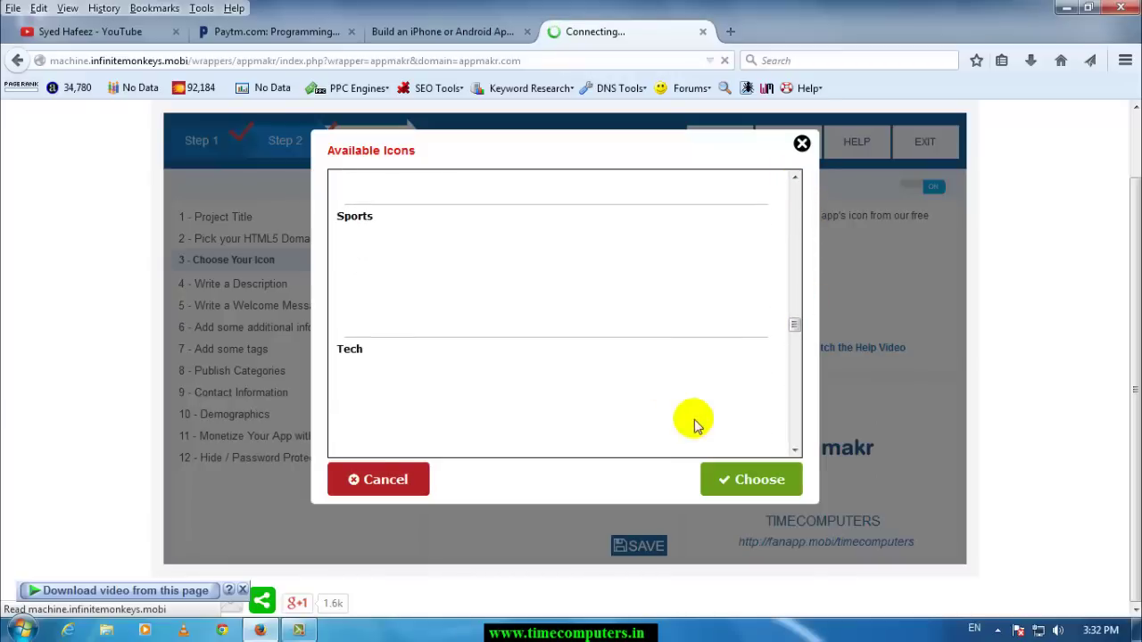
pyautogui.click(795, 451)
pyautogui.scroll(-1, 494, 347)
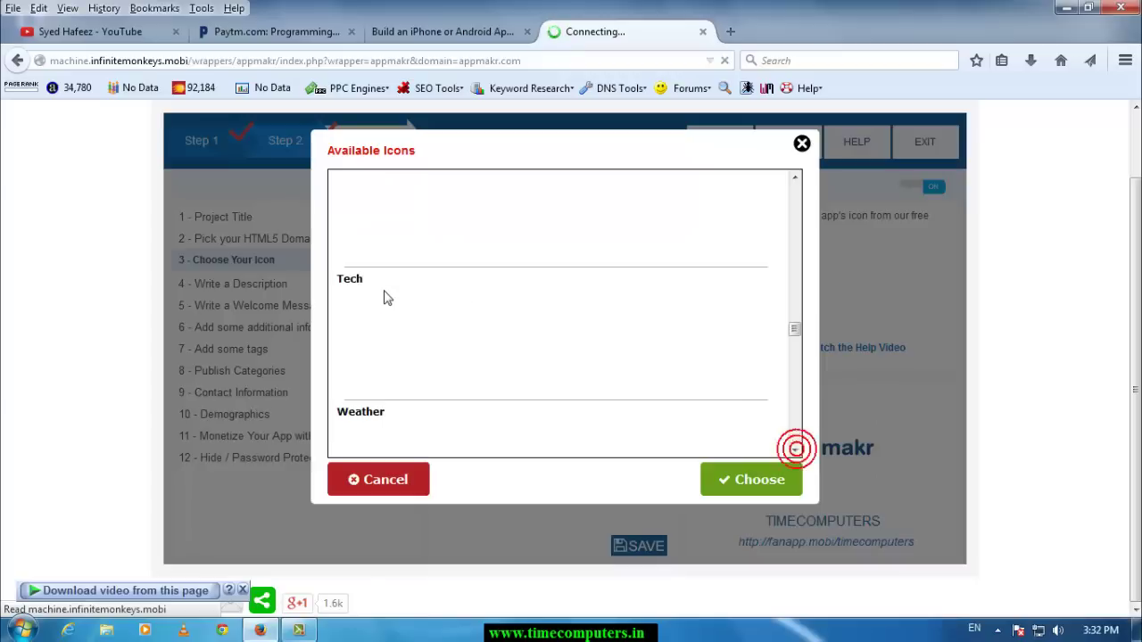
# Try applying the Tech icon twice, dismiss both errors, and close the library unchanged
pyautogui.click(766, 485)
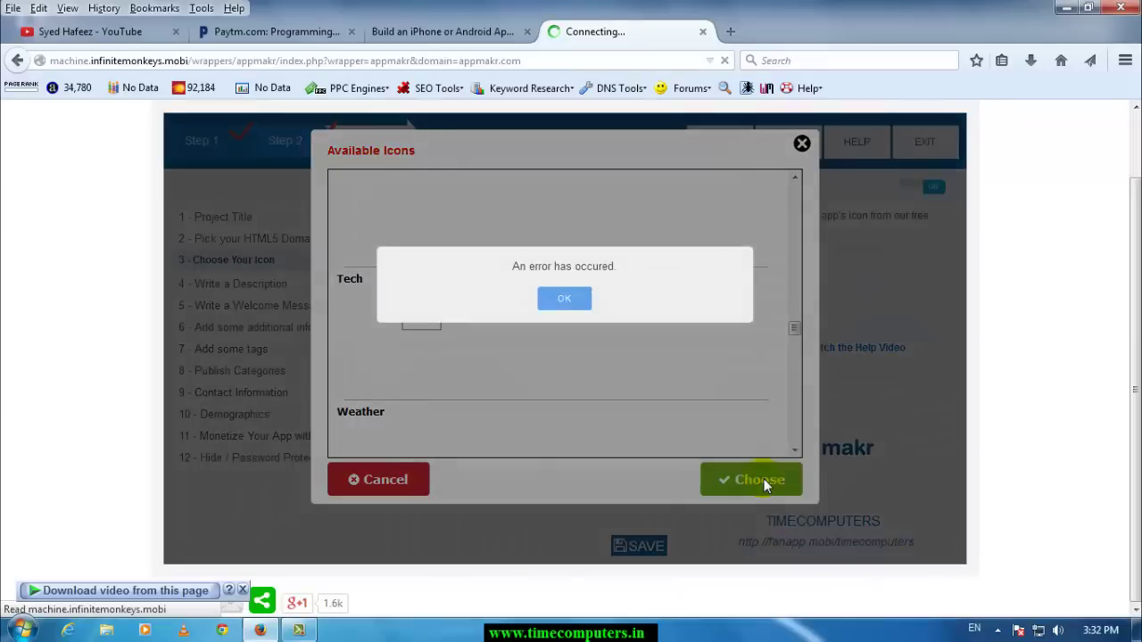
pyautogui.click(555, 291)
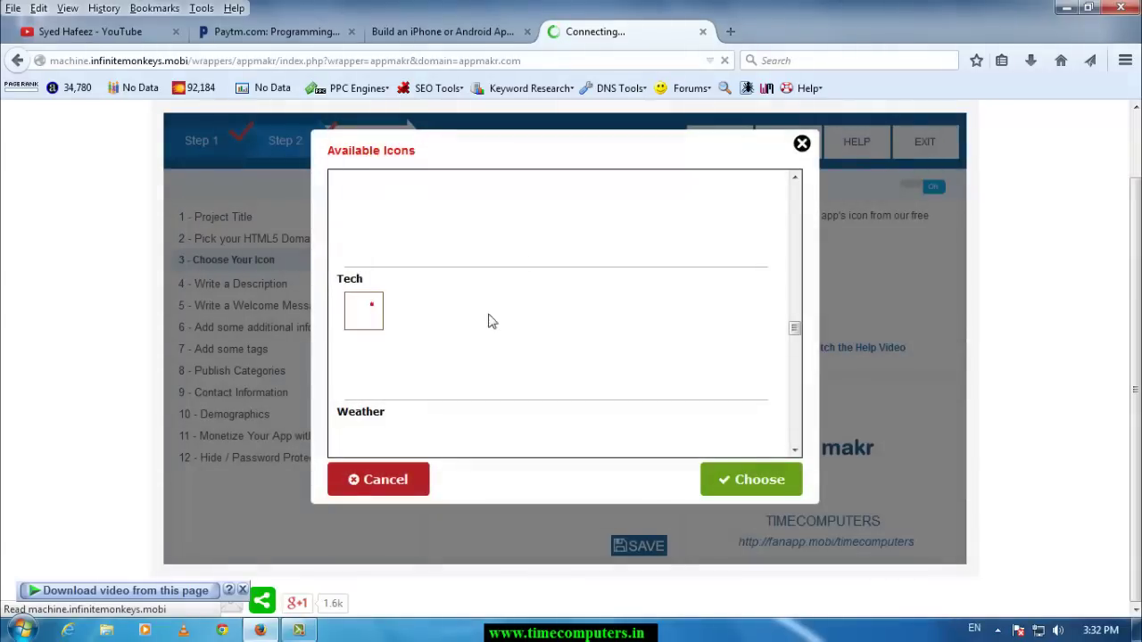
pyautogui.click(746, 483)
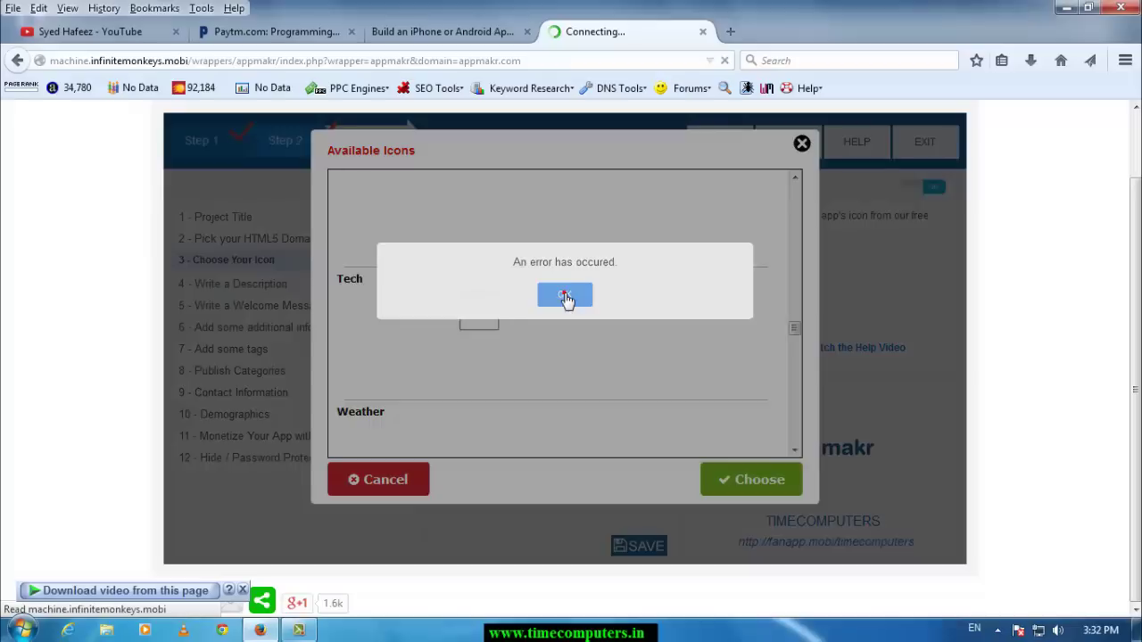
pyautogui.click(565, 296)
pyautogui.moveTo(794, 327); pyautogui.dragTo(795, 187)
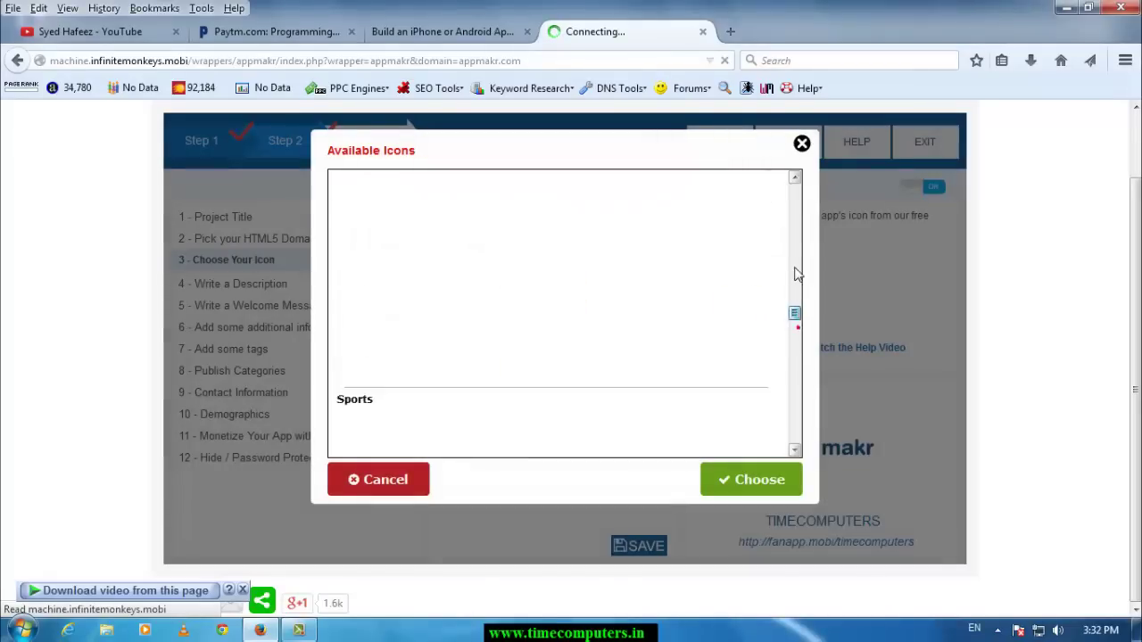
pyautogui.click(719, 387)
# Review the ad options in the monetization step and keep No Ads (default)
pyautogui.click(261, 282)
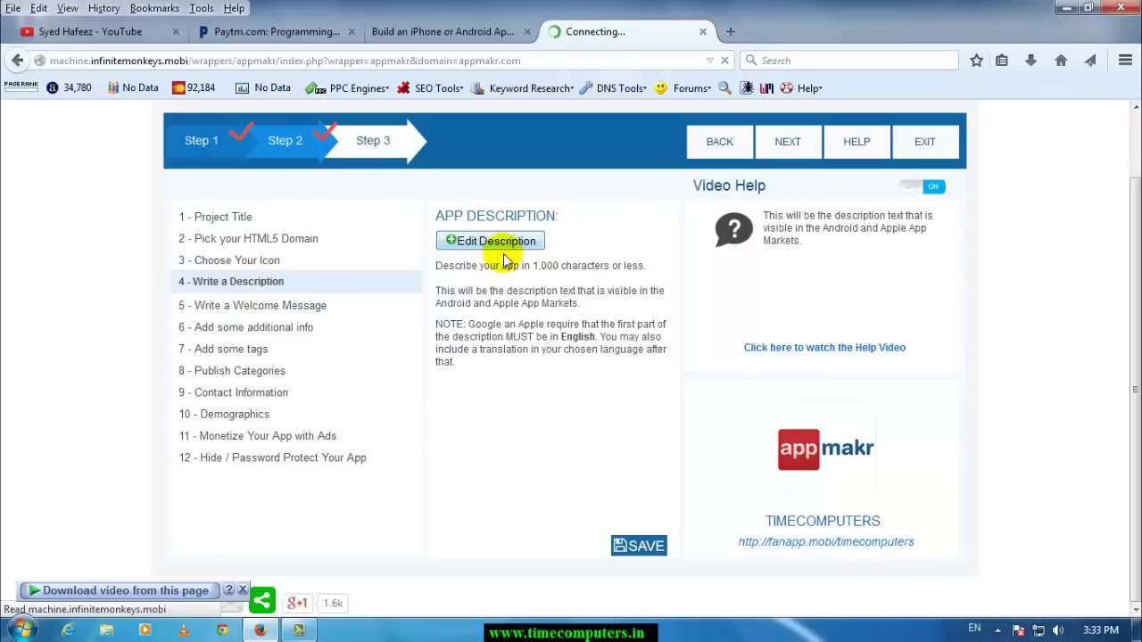
pyautogui.click(302, 439)
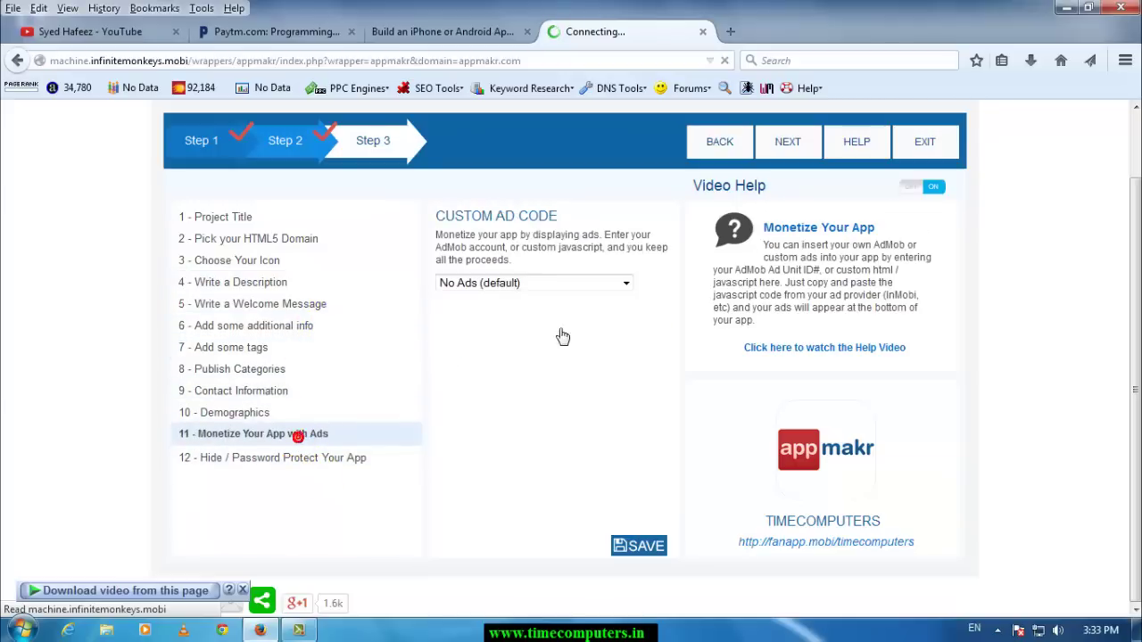
pyautogui.click(628, 284)
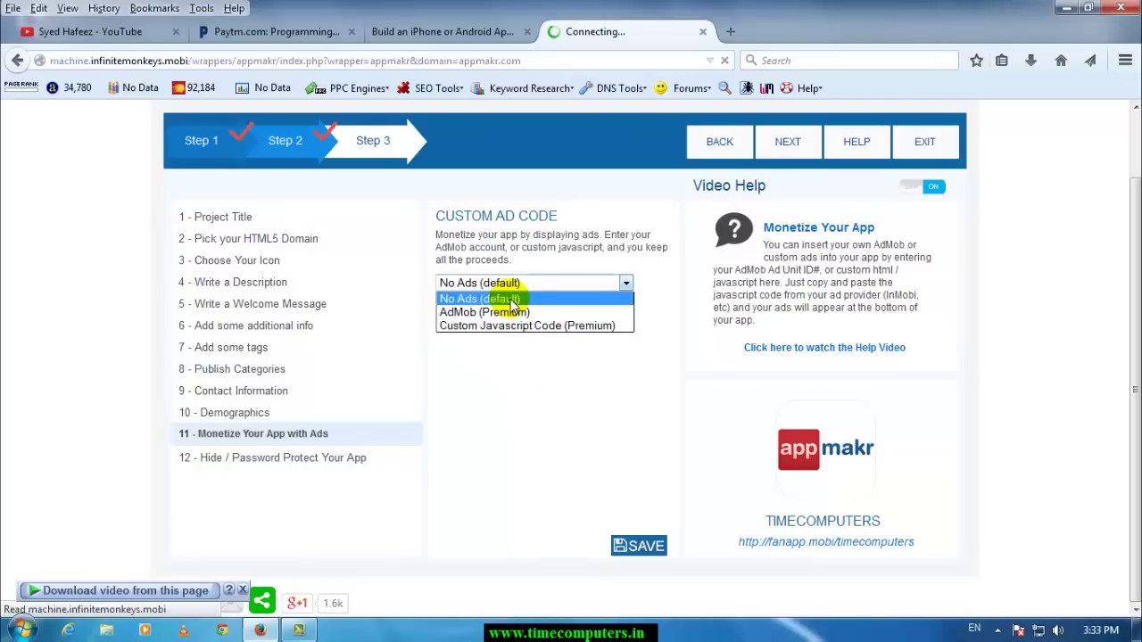
pyautogui.click(509, 300)
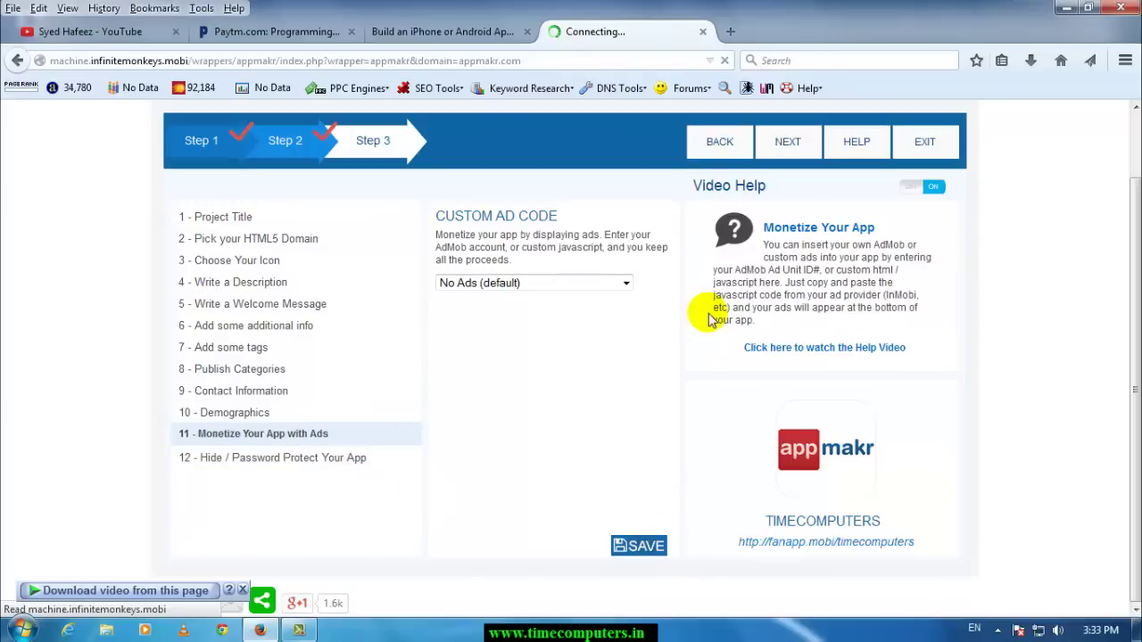
# Change the market category from Social Networks to Techno under Tools & Productivity and save
pyautogui.click(237, 371)
pyautogui.click(604, 292)
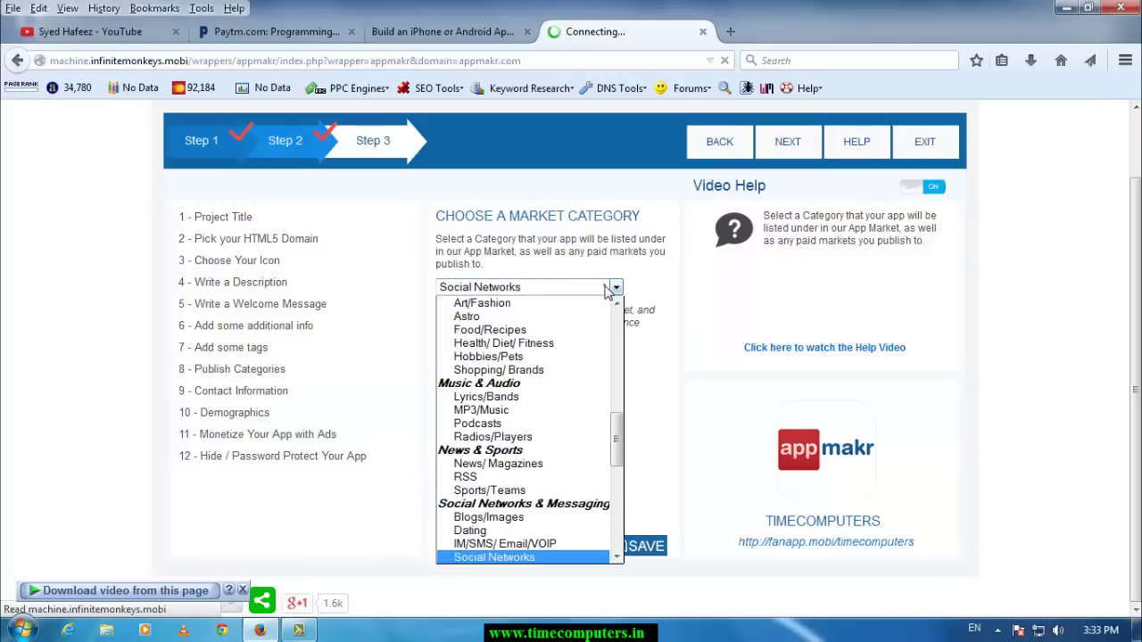
pyautogui.scroll(-1, 549, 417)
pyautogui.scroll(-1, 546, 426)
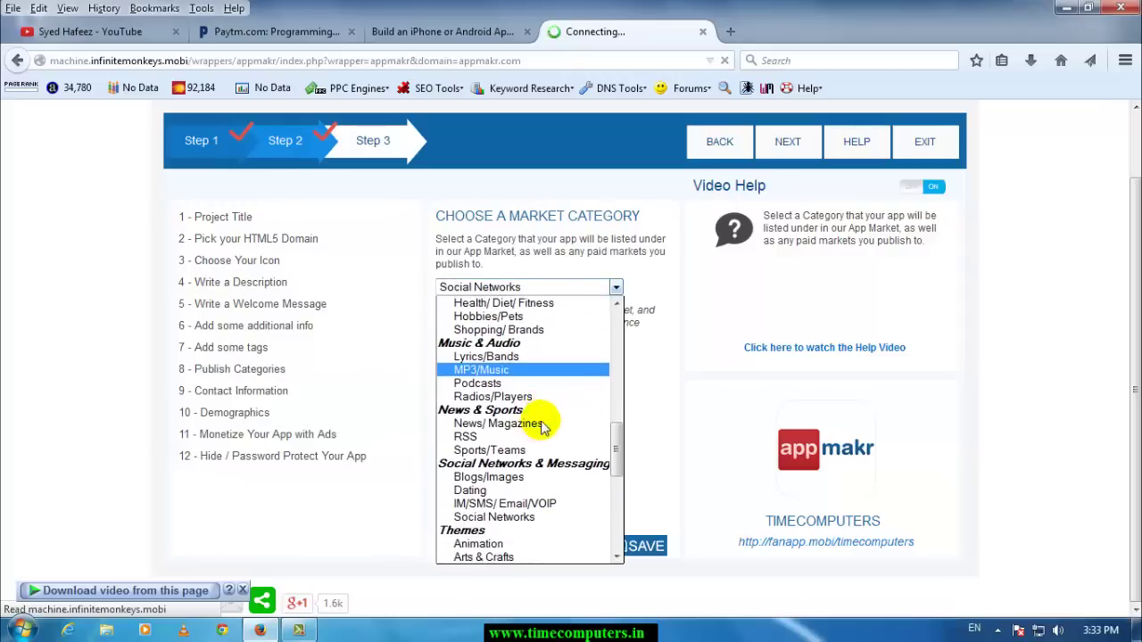
pyautogui.scroll(-1, 531, 464)
pyautogui.scroll(-1, 527, 473)
pyautogui.scroll(-2, 527, 476)
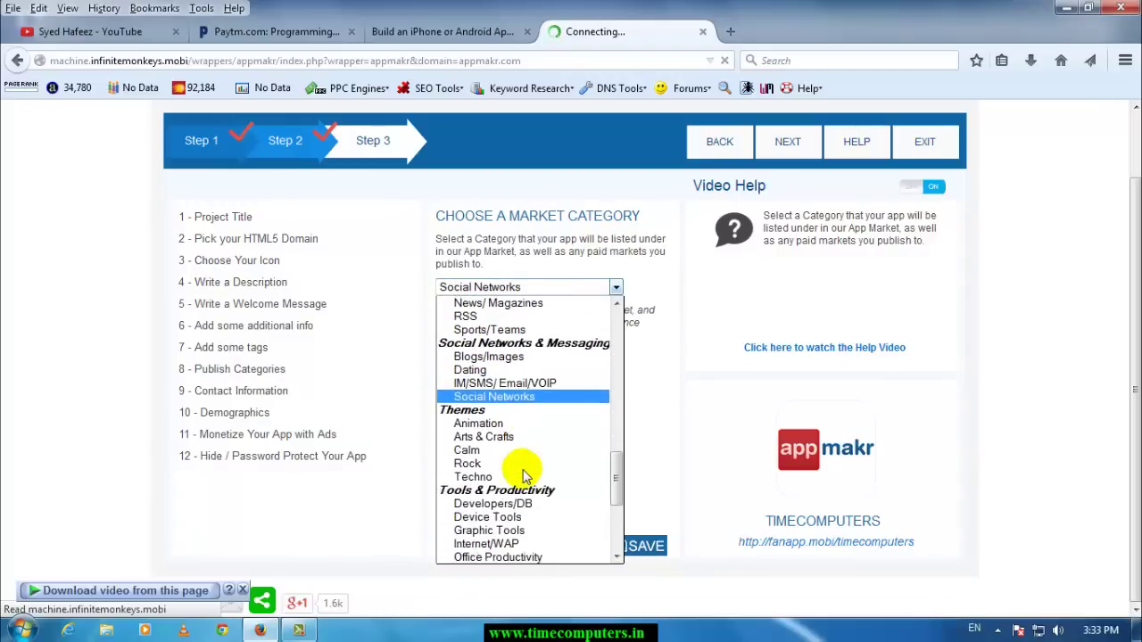
pyautogui.scroll(-3, 529, 457)
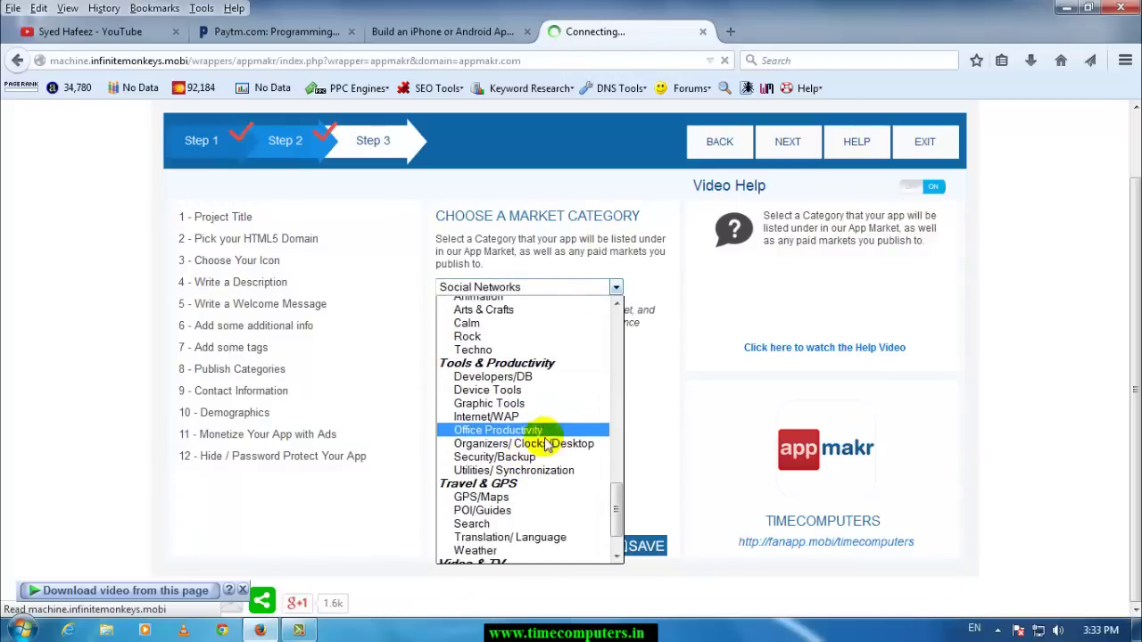
pyautogui.scroll(-1, 542, 443)
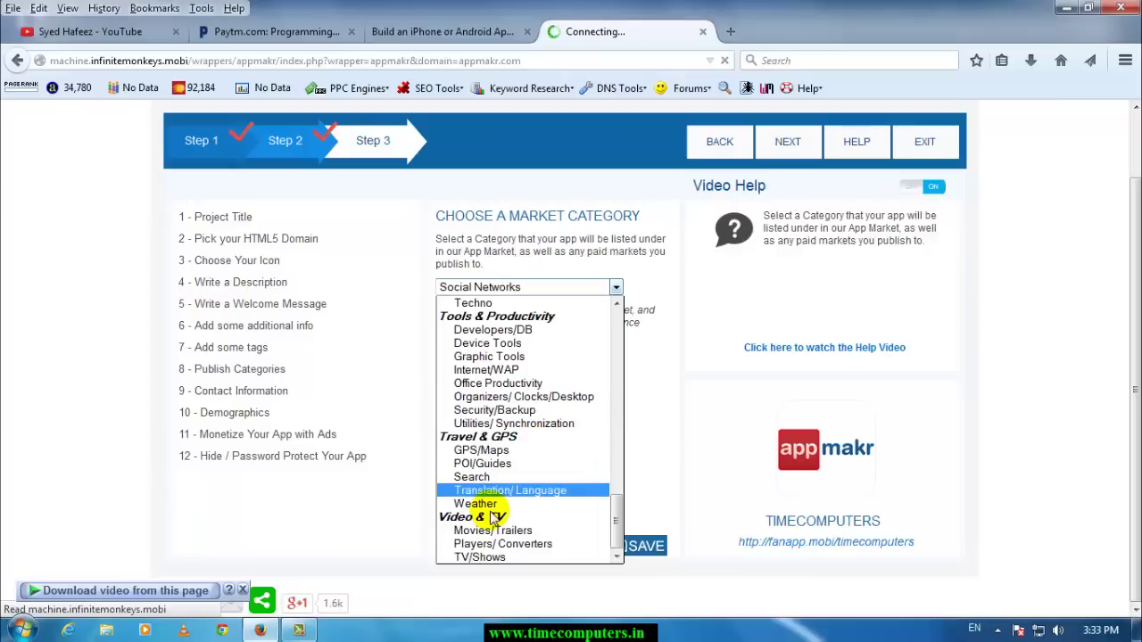
pyautogui.scroll(1, 491, 423)
pyautogui.scroll(1, 495, 425)
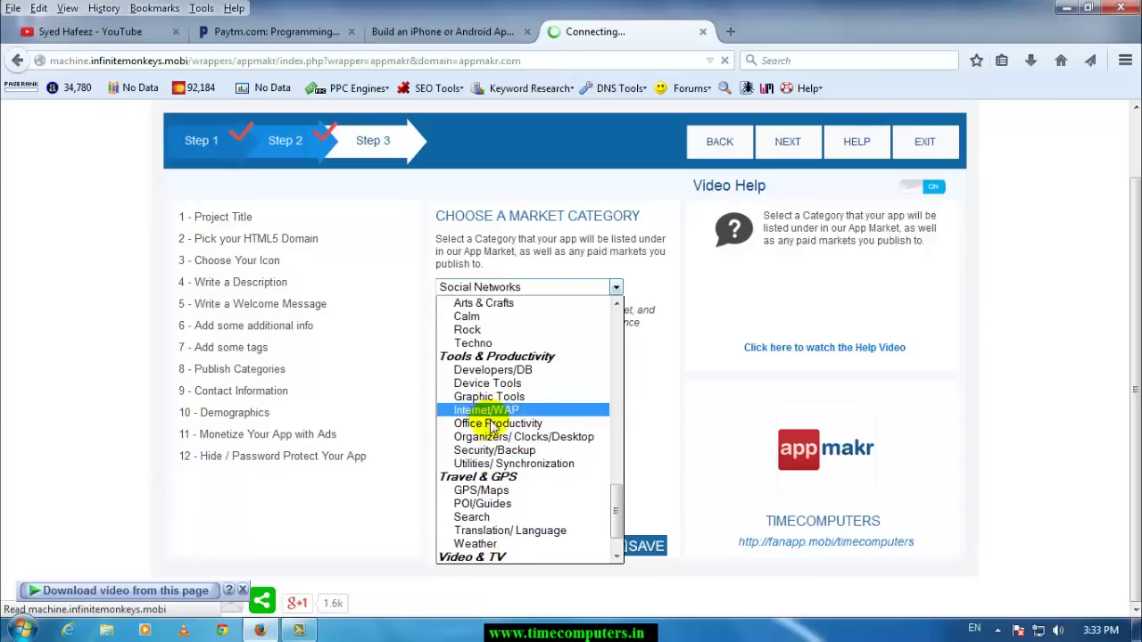
pyautogui.scroll(2, 500, 454)
pyautogui.scroll(3, 502, 455)
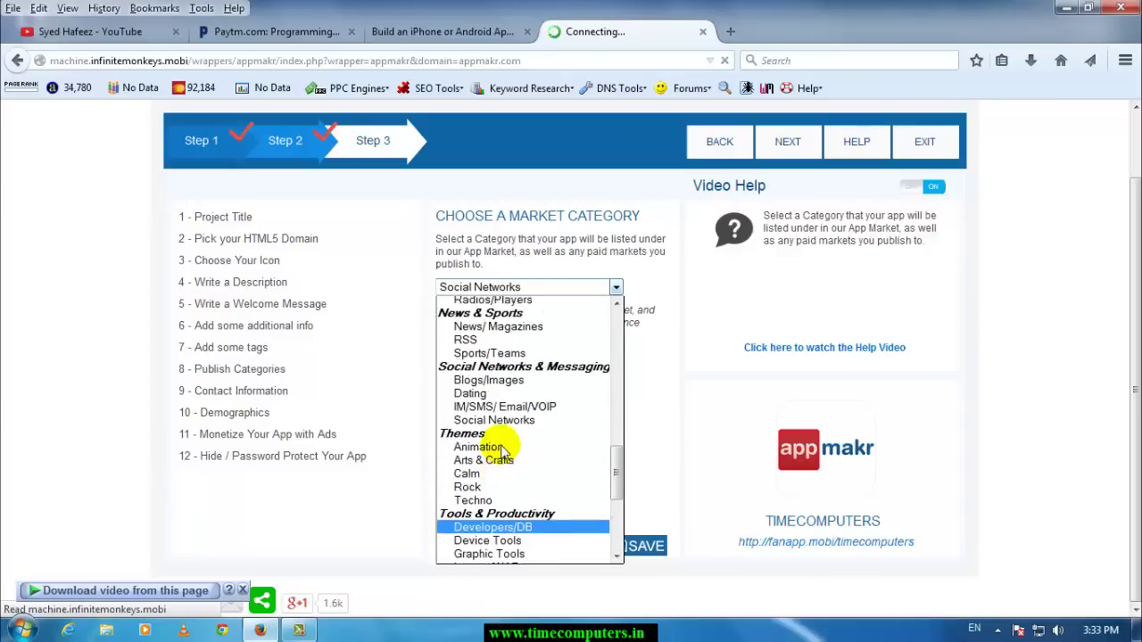
pyautogui.scroll(2, 505, 437)
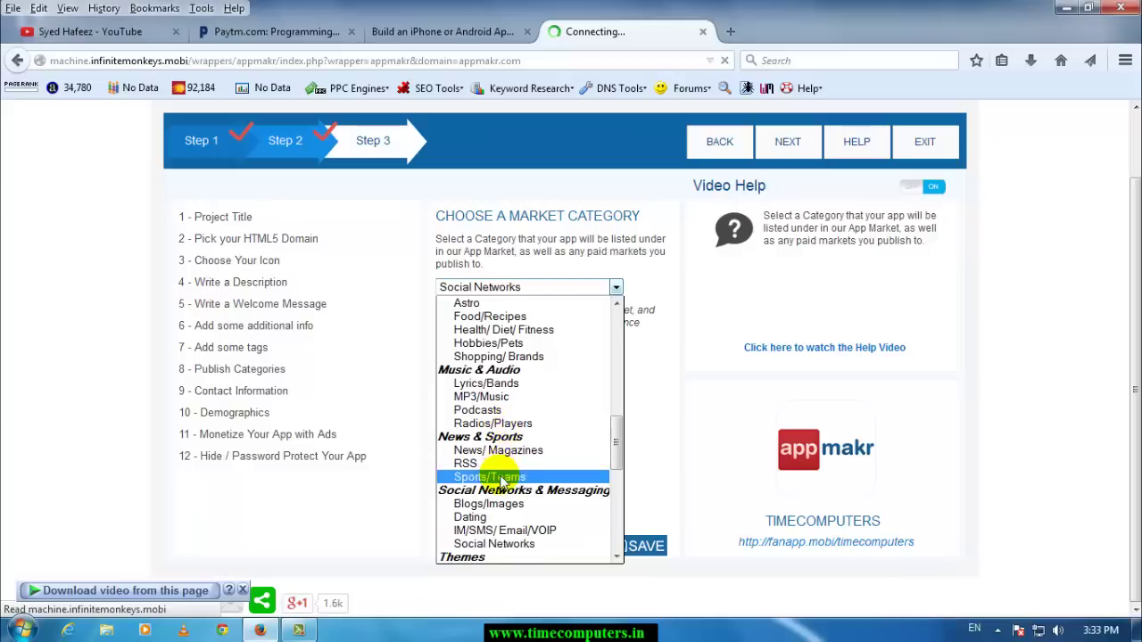
pyautogui.scroll(1, 500, 446)
pyautogui.scroll(1, 513, 422)
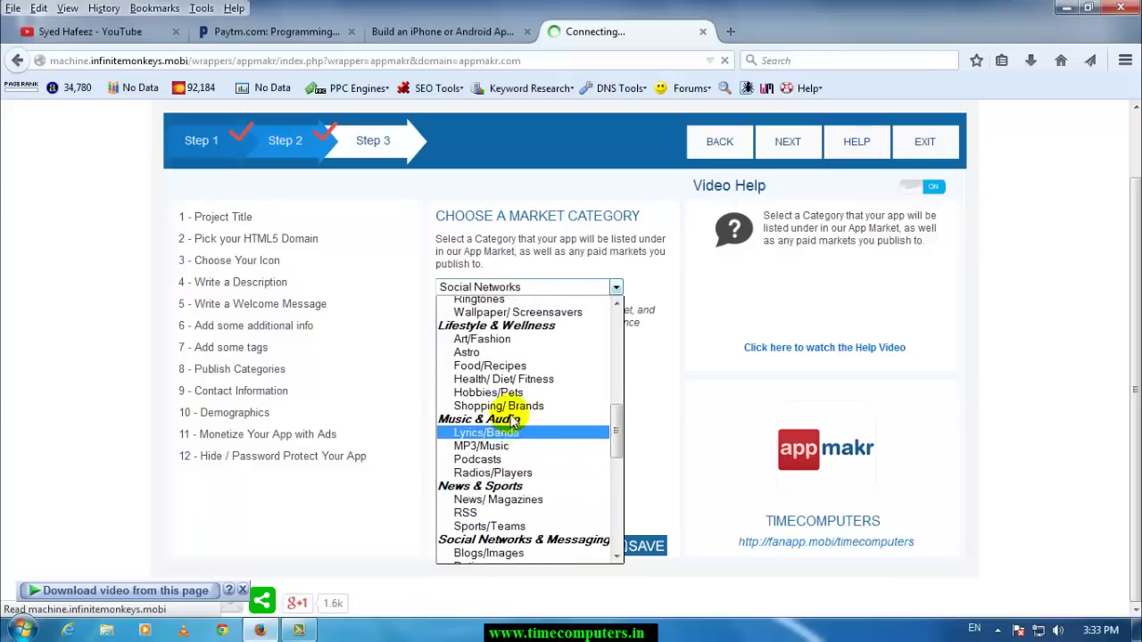
pyautogui.scroll(2, 509, 406)
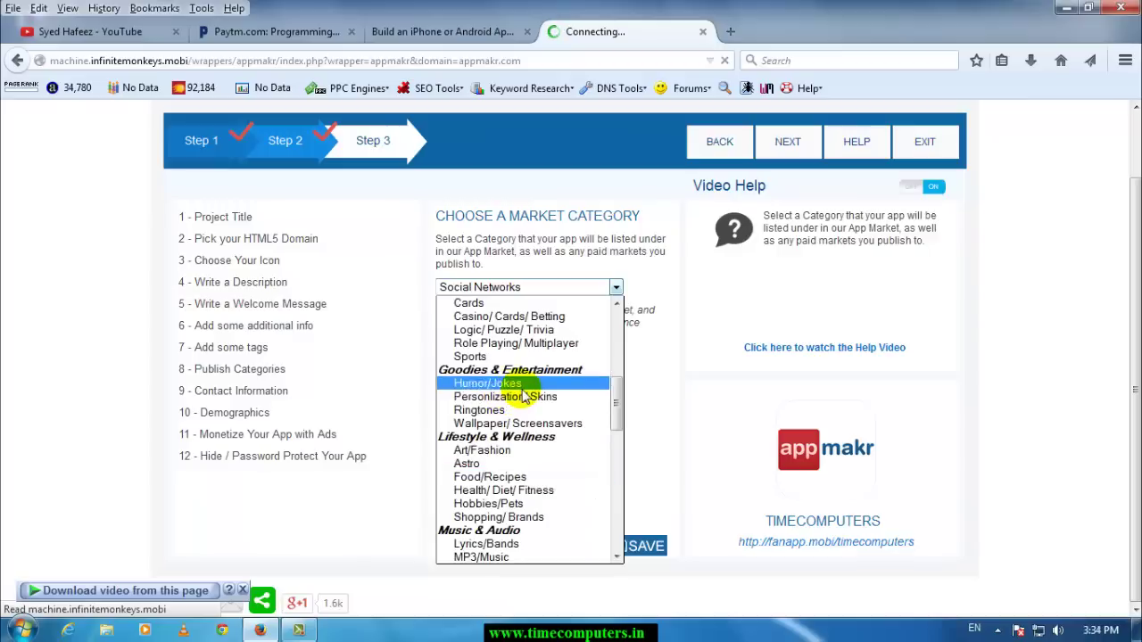
pyautogui.scroll(1, 513, 397)
pyautogui.scroll(2, 524, 396)
pyautogui.scroll(1, 525, 397)
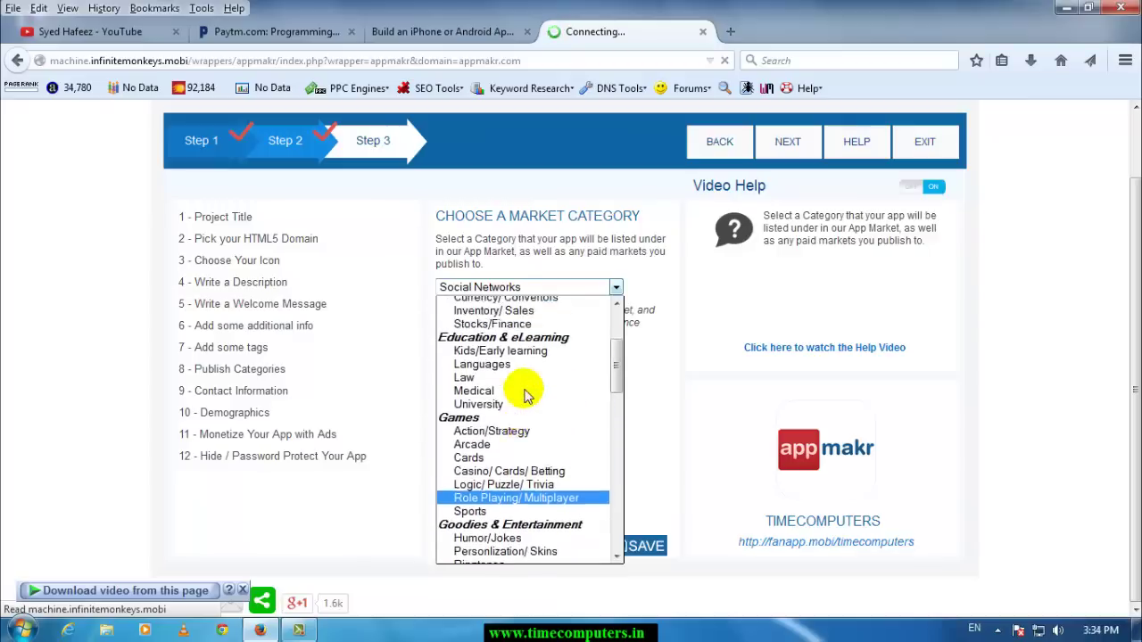
pyautogui.scroll(1, 523, 391)
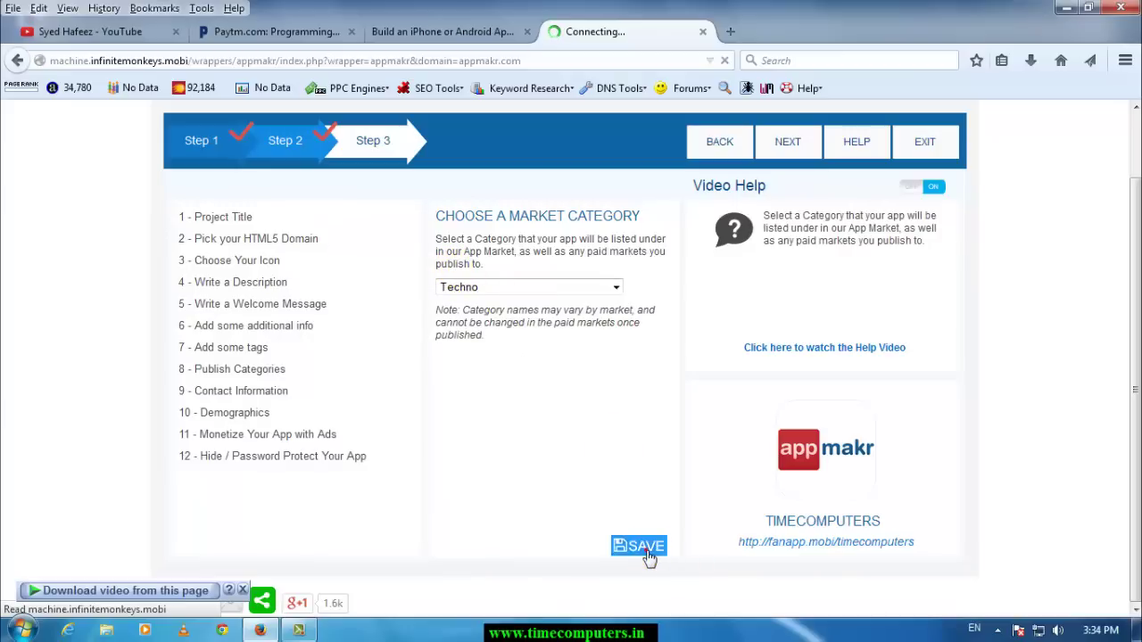
pyautogui.click(651, 546)
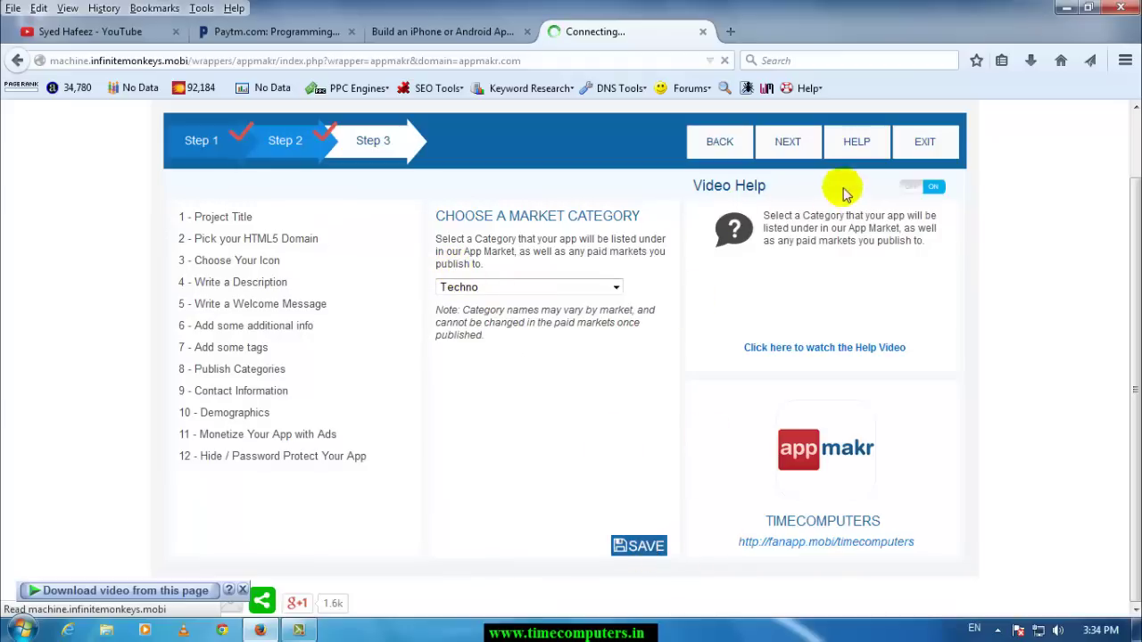
# Fill the Brief, Medium and Full Description fields with Telugu computer-learning text and save
pyautogui.click(789, 150)
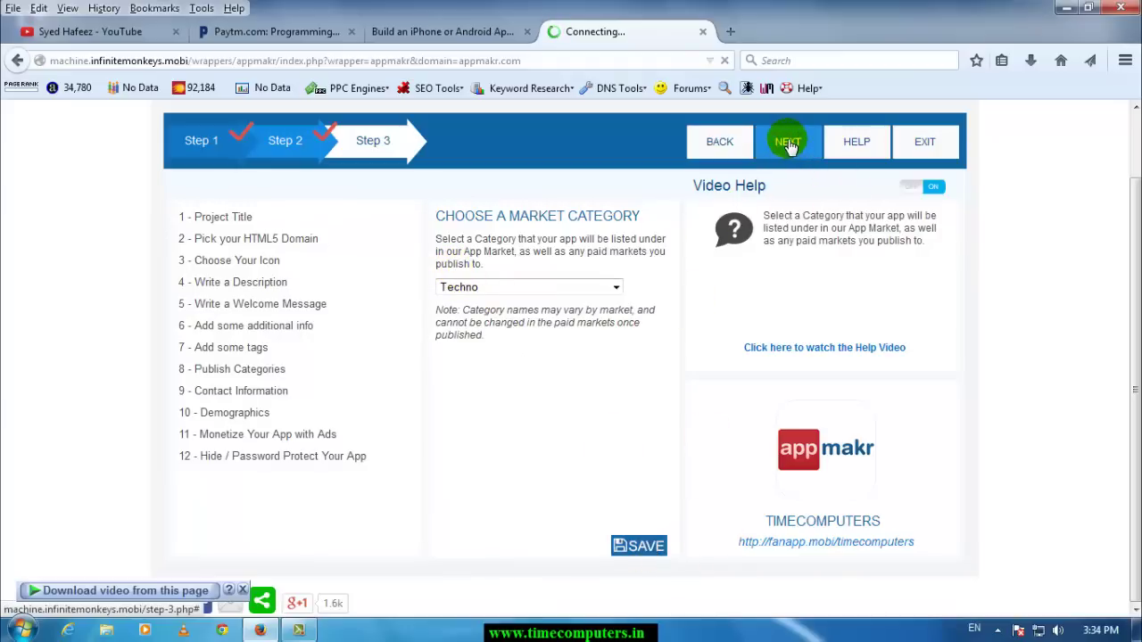
pyautogui.click(789, 142)
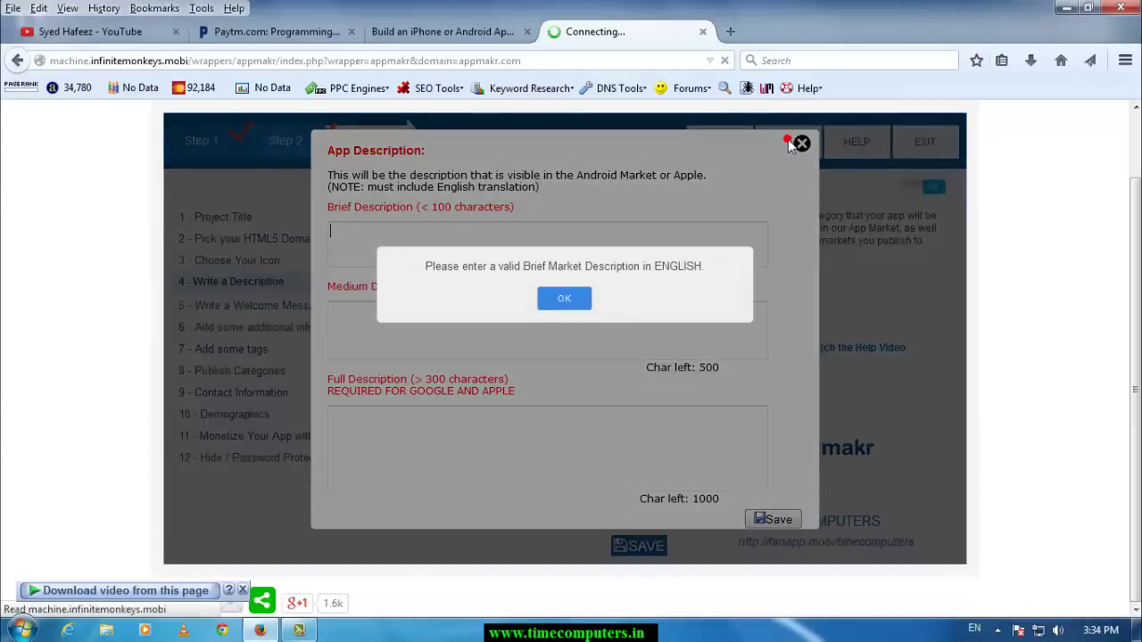
pyautogui.click(580, 308)
pyautogui.click(578, 307)
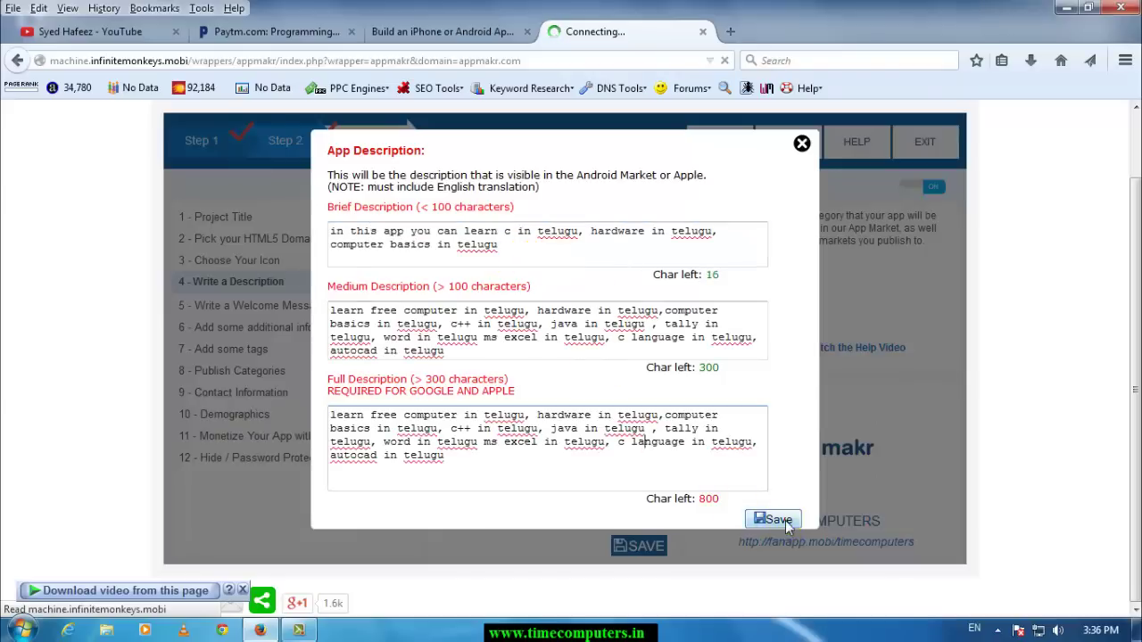
pyautogui.click(772, 520)
pyautogui.click(655, 411)
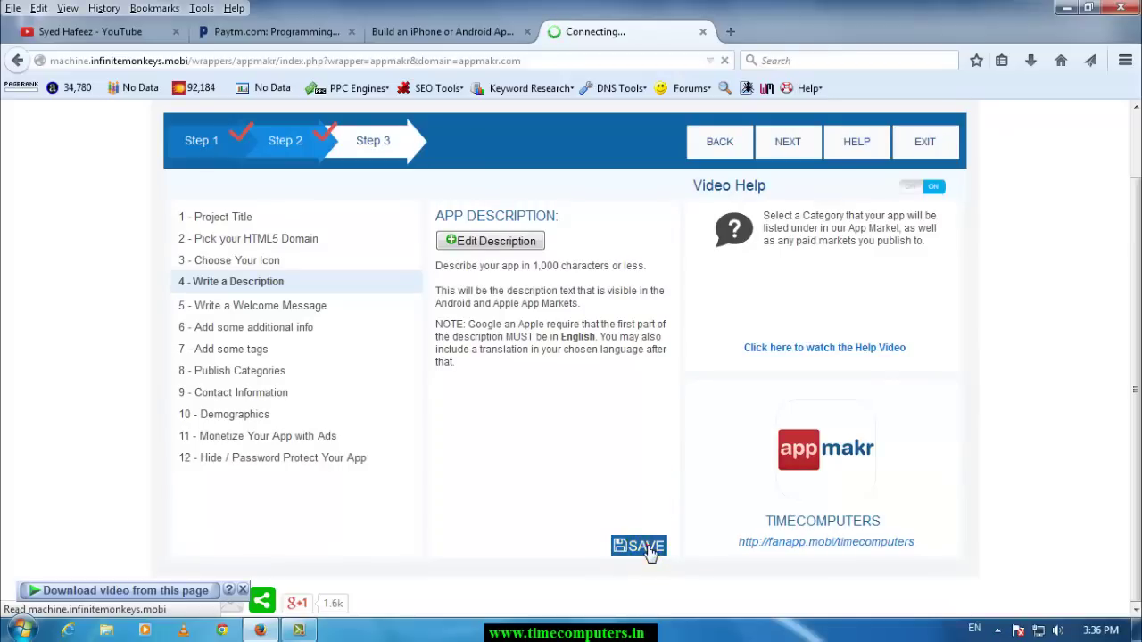
# Confirm in Final Review that the timecomputers app has been reviewed, then continue to subscription packages
pyautogui.click(226, 291)
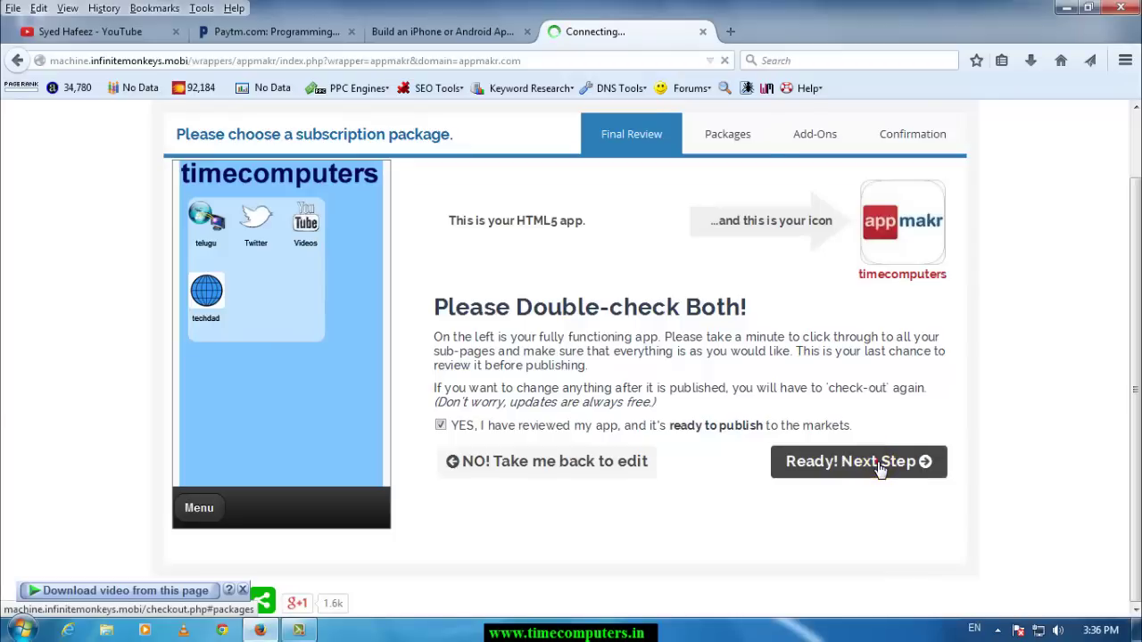
pyautogui.click(879, 465)
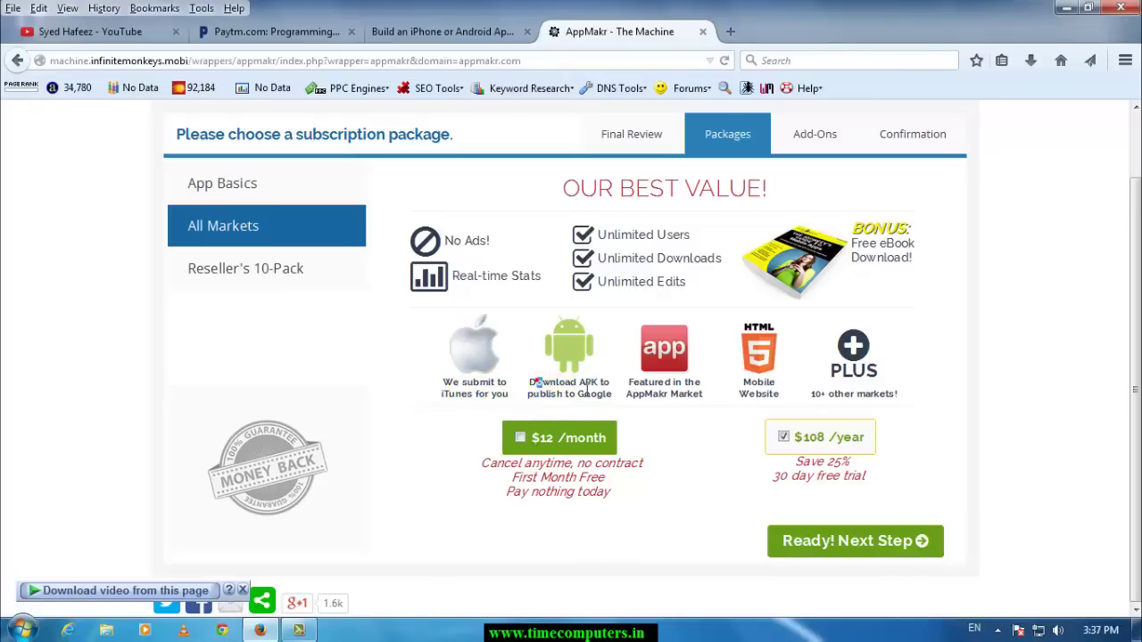
# Settle on the All Markets $108/year plan over $12/month and continue to Add-Ons
pyautogui.click(668, 386)
pyautogui.click(534, 453)
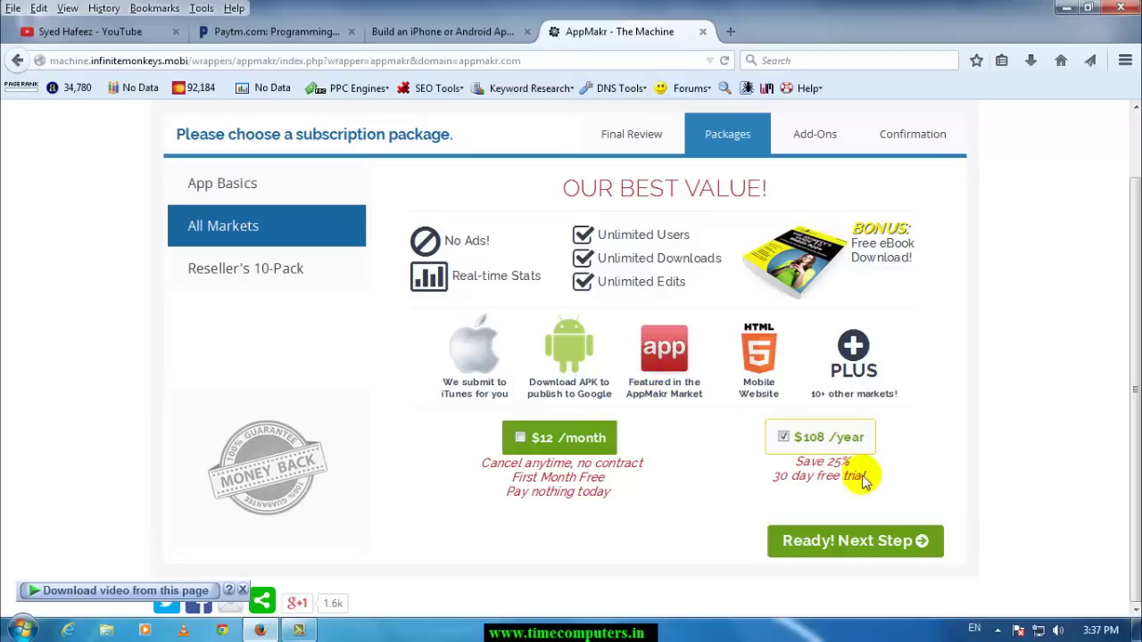
pyautogui.click(854, 545)
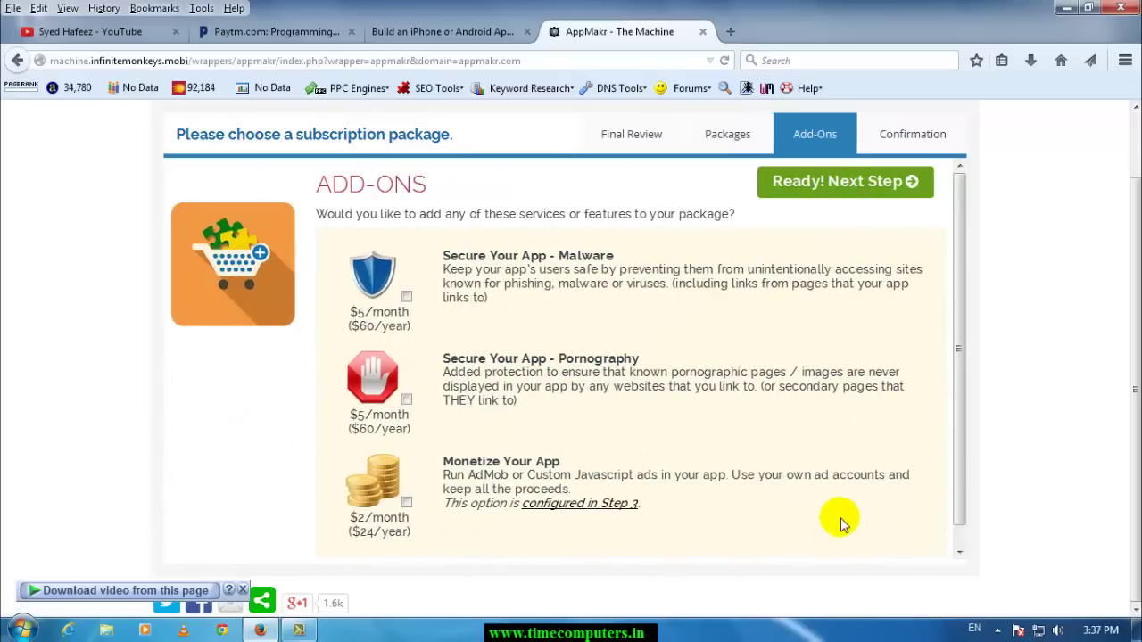
# Skip all add-ons and publish the app as is on the Premium Annual Plan
pyautogui.click(830, 184)
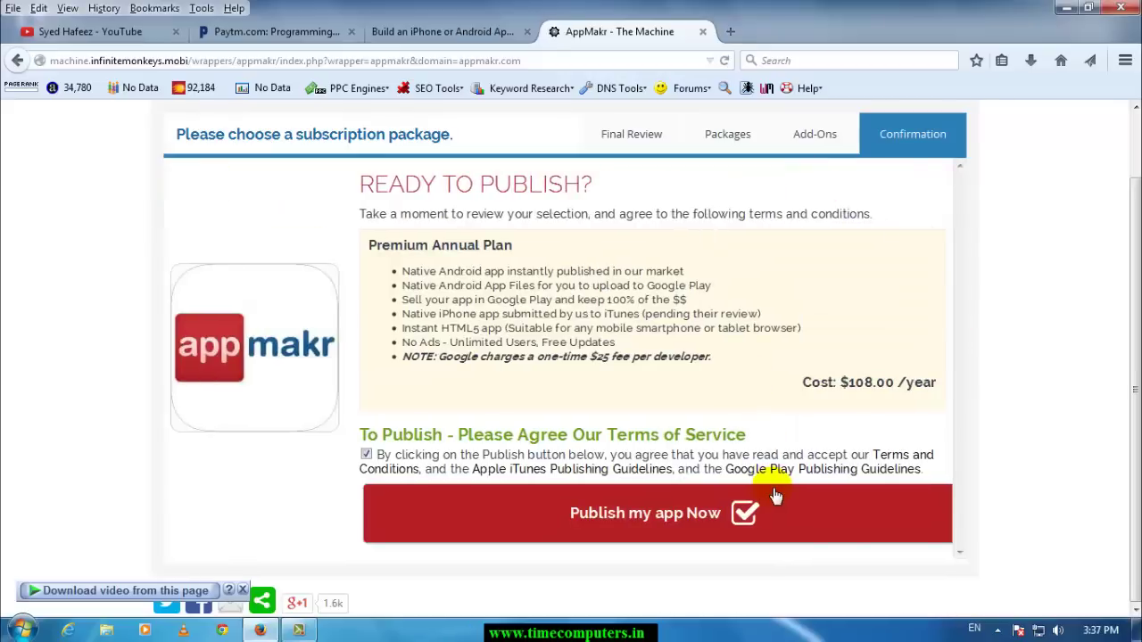
pyautogui.click(693, 521)
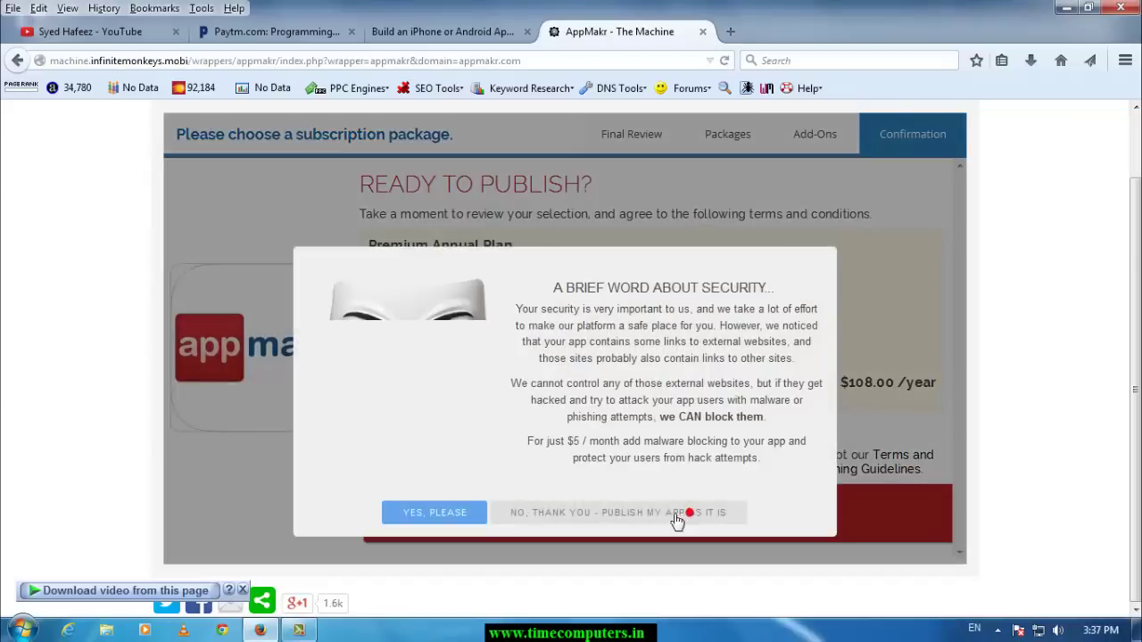
pyautogui.click(540, 512)
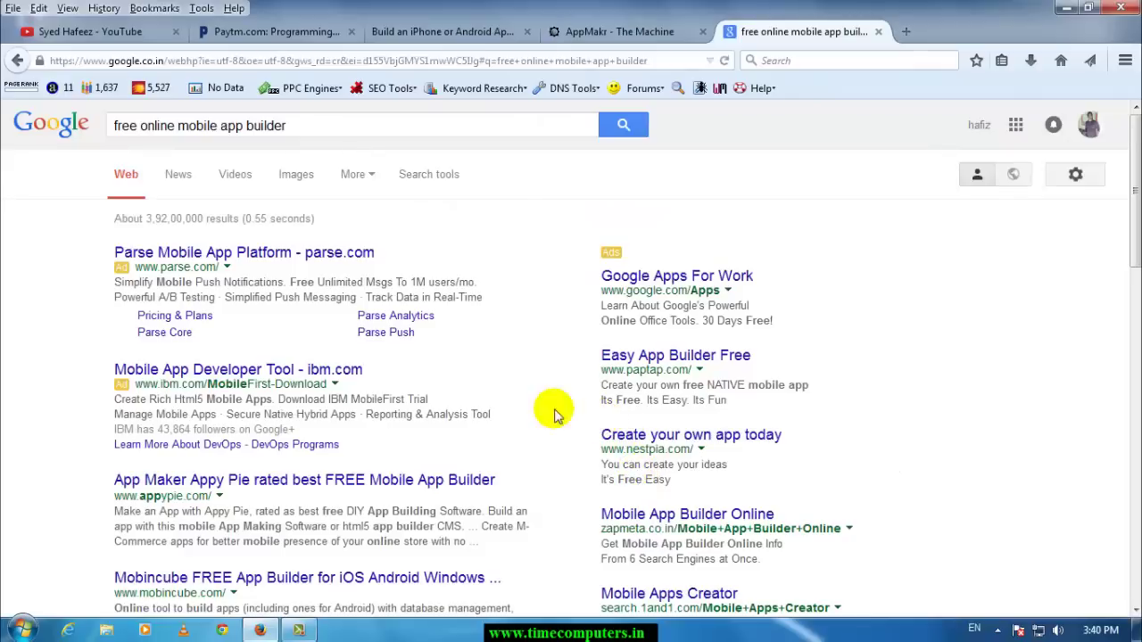
# Search Google for 'best free mobile app builder' and scroll through the listed builders
pyautogui.click(329, 119)
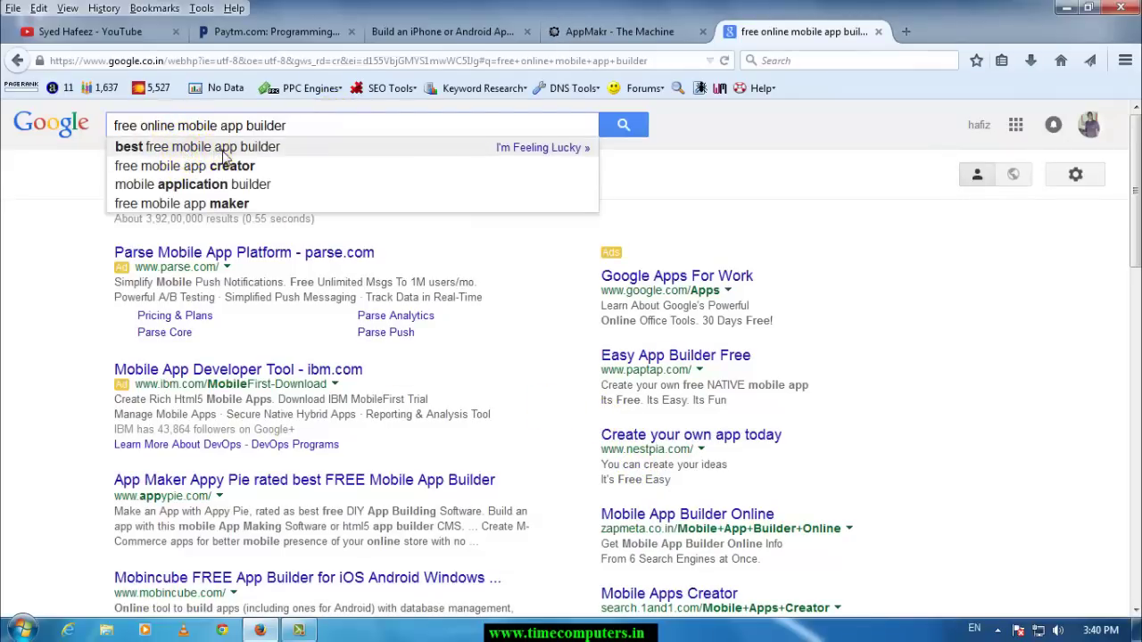
pyautogui.click(221, 149)
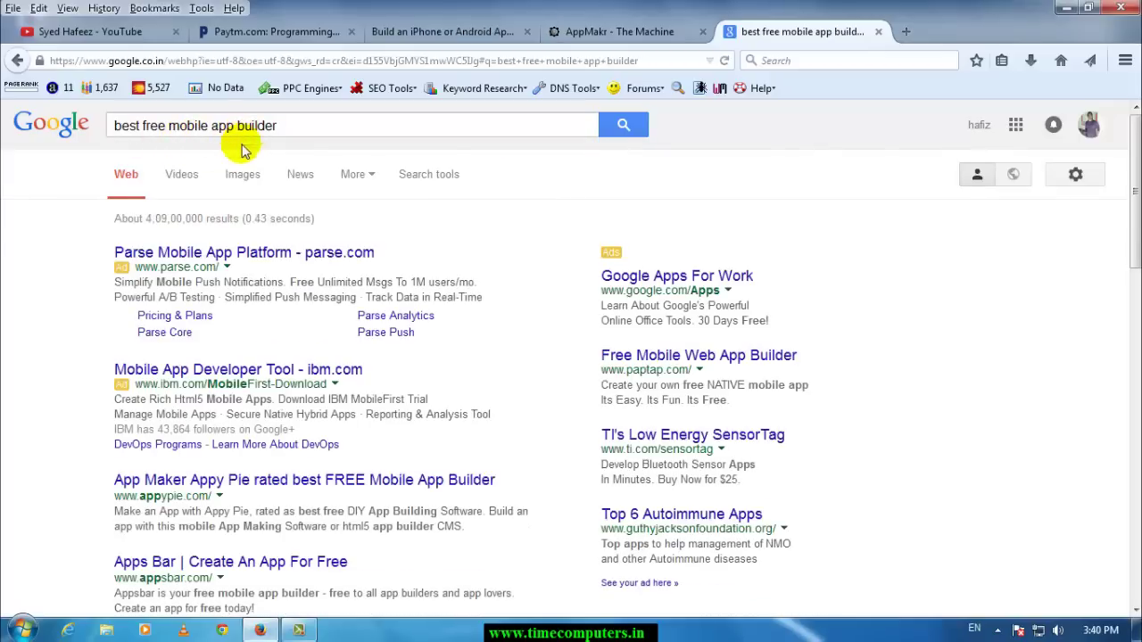
pyautogui.scroll(-2, 261, 462)
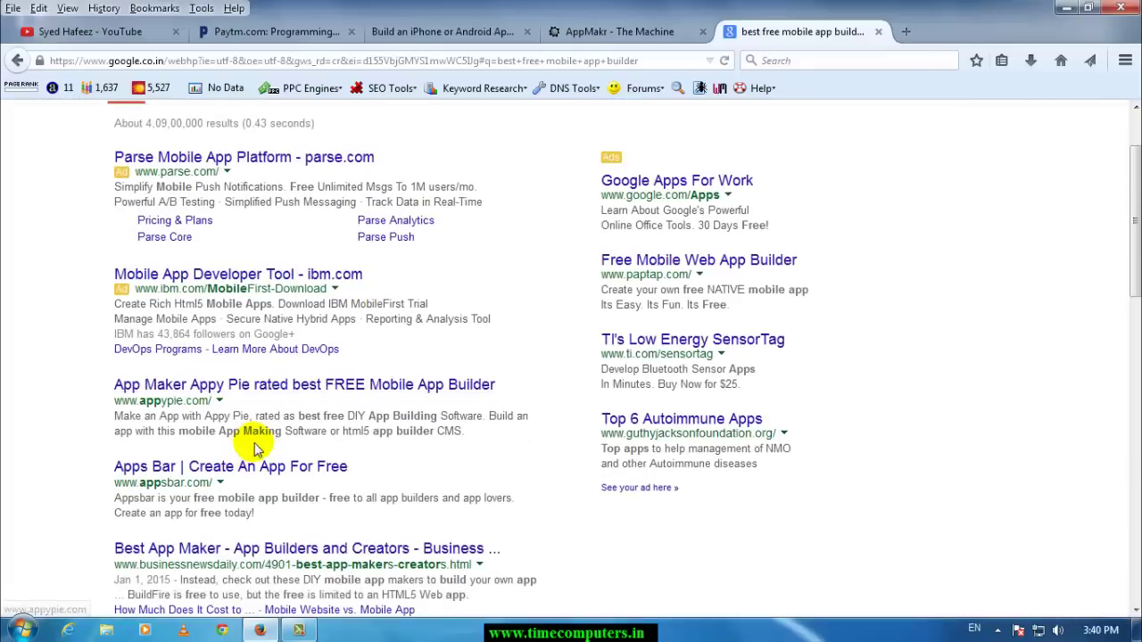
pyautogui.scroll(-2, 250, 438)
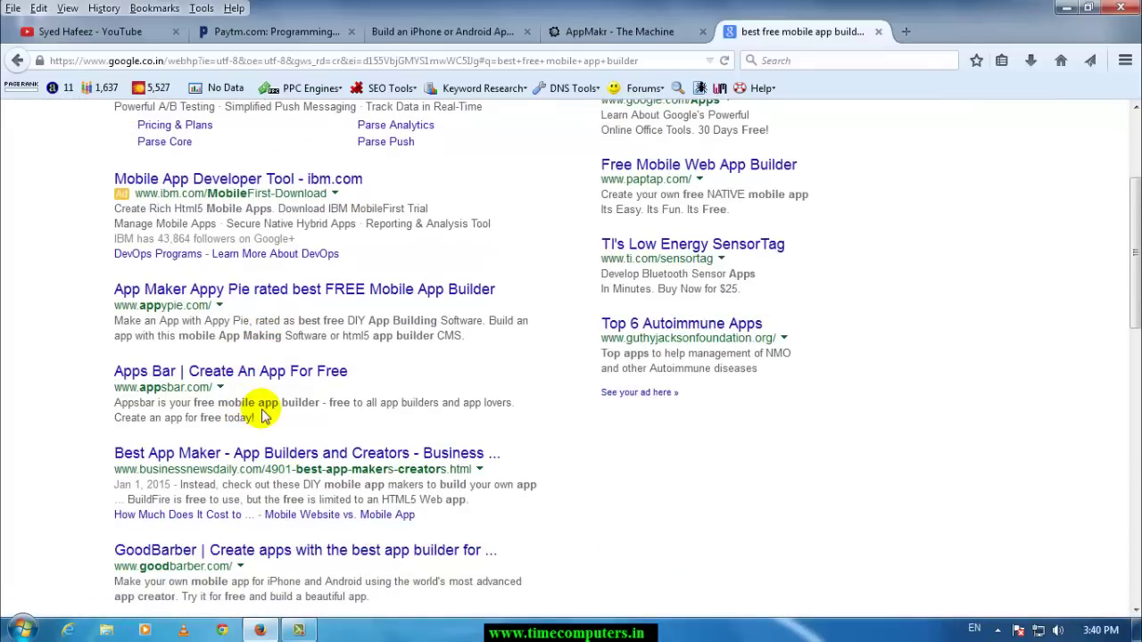
pyautogui.scroll(-4, 264, 415)
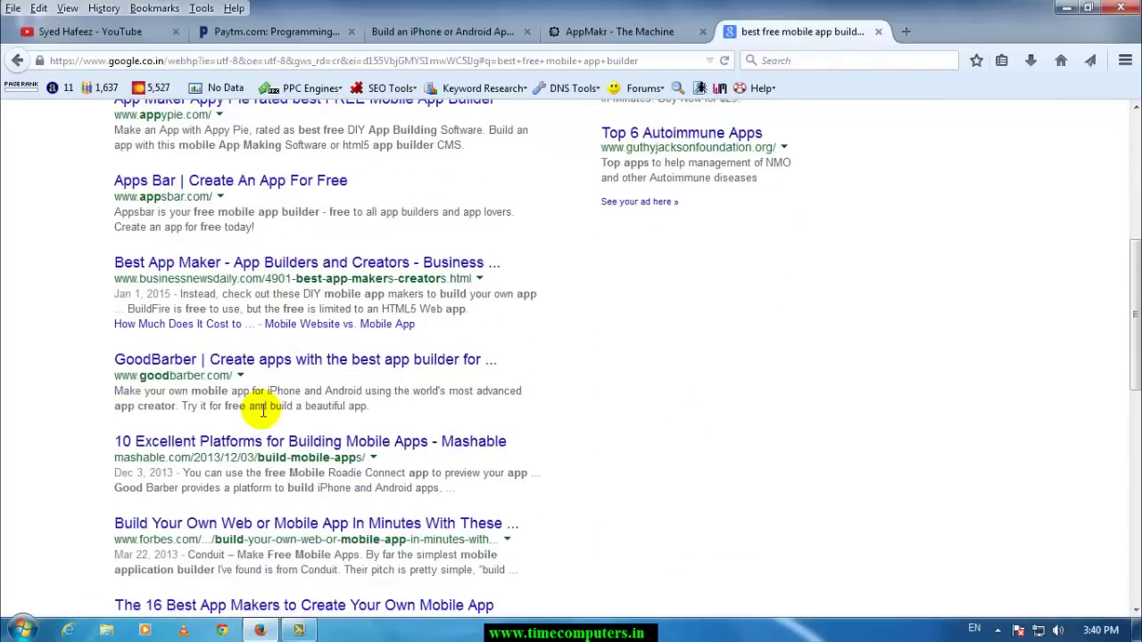
pyautogui.scroll(4, 264, 412)
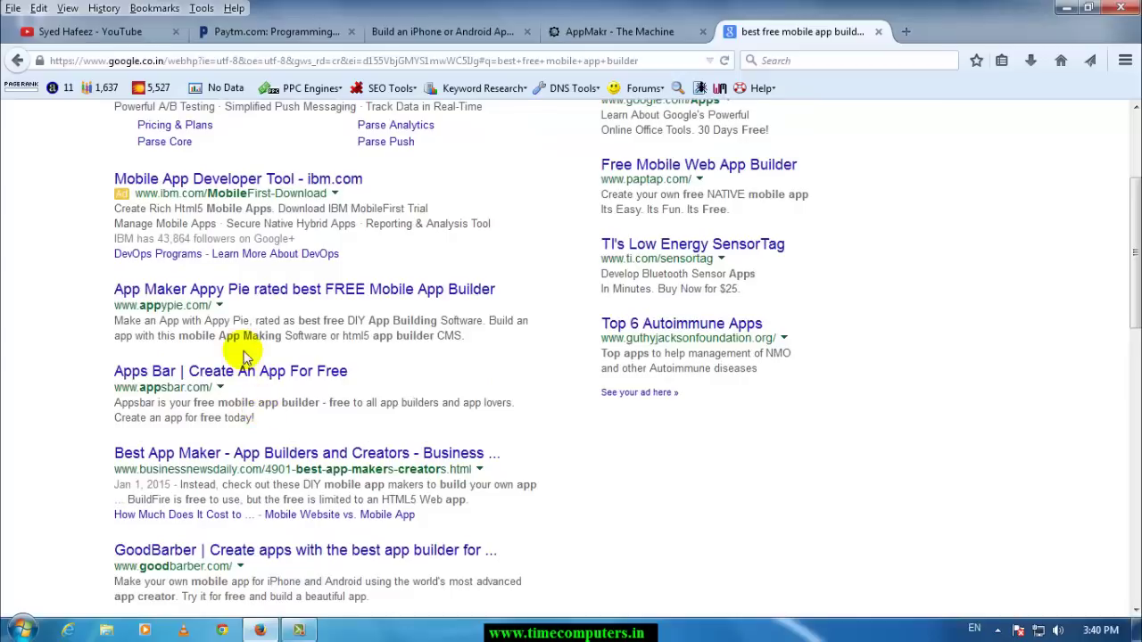
# Open the 'App Maker Appy Pie' search result and select the appypie.com address
pyautogui.click(200, 291)
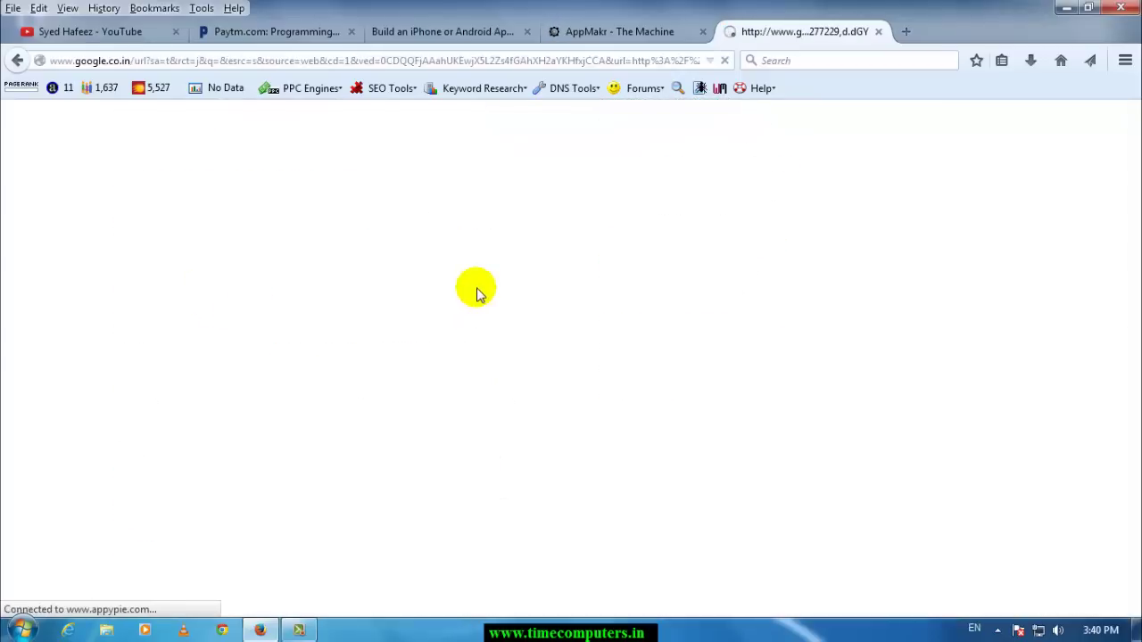
pyautogui.click(147, 60)
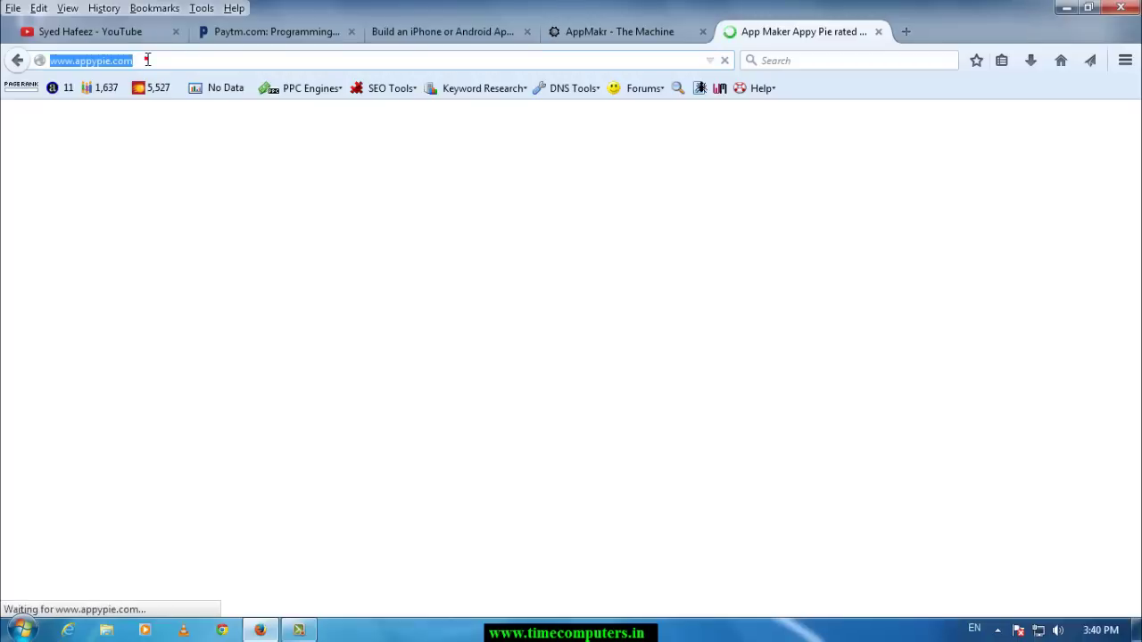